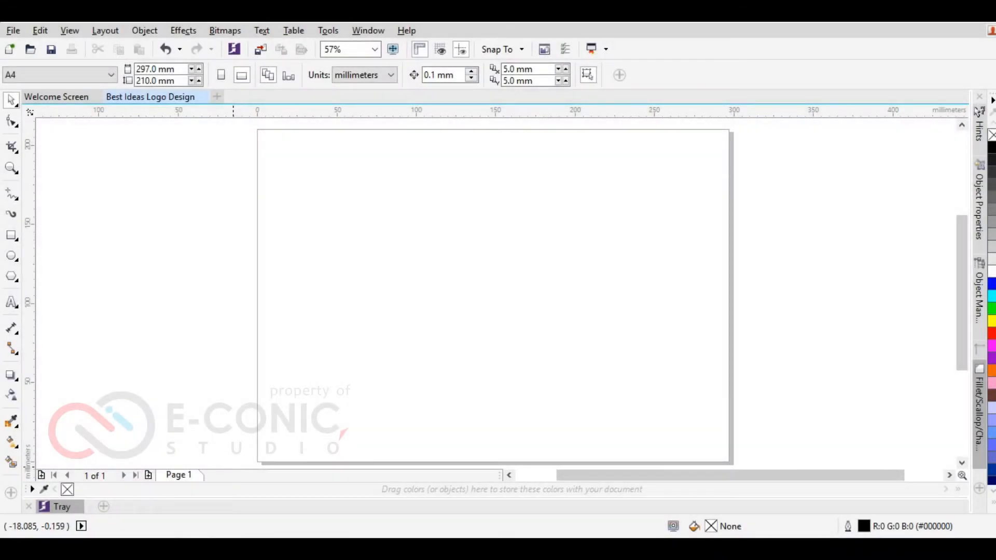
Add the letter "P" as artistic text and centre it on the page.
click(20, 309)
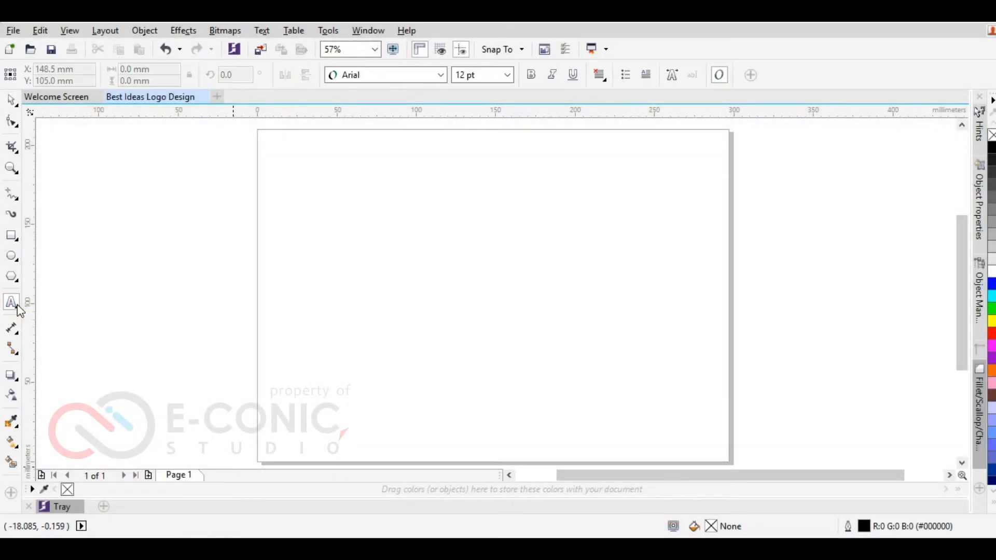
click(486, 234)
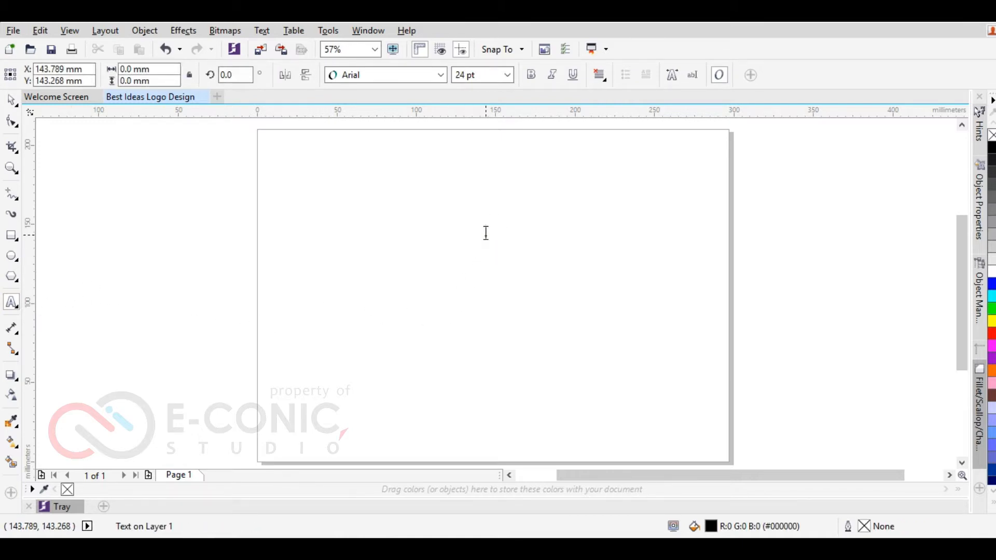
text(B)
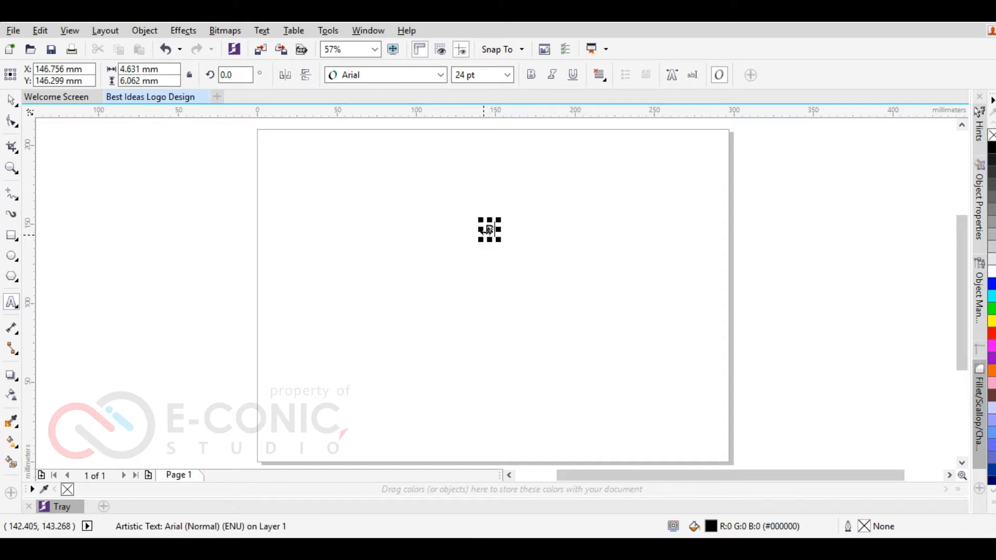
click(17, 106)
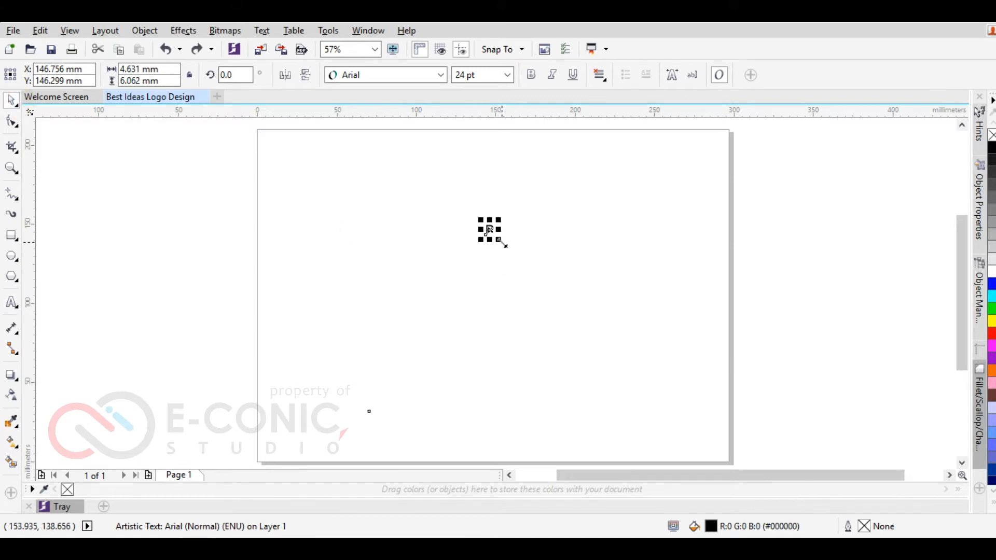
click(410, 264)
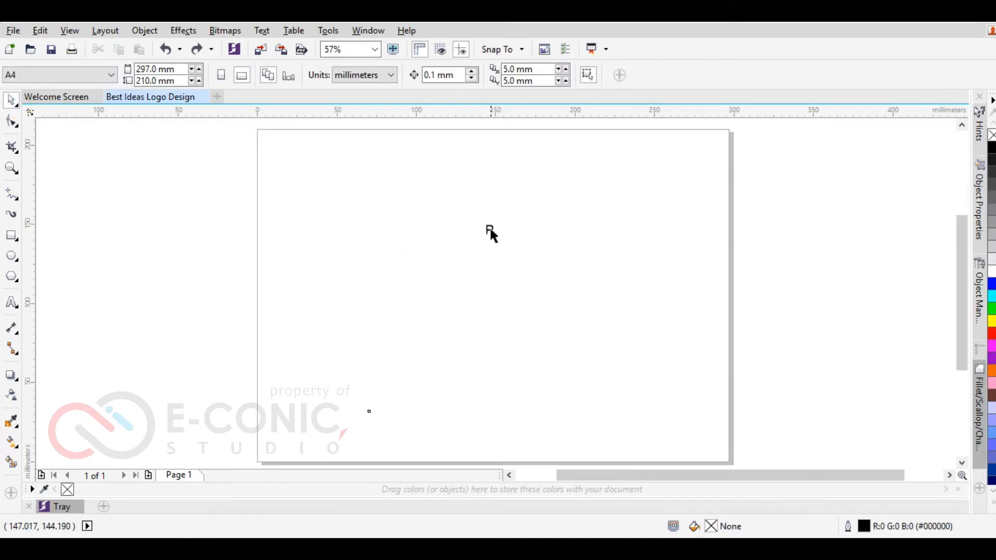
click(490, 230)
key(p)
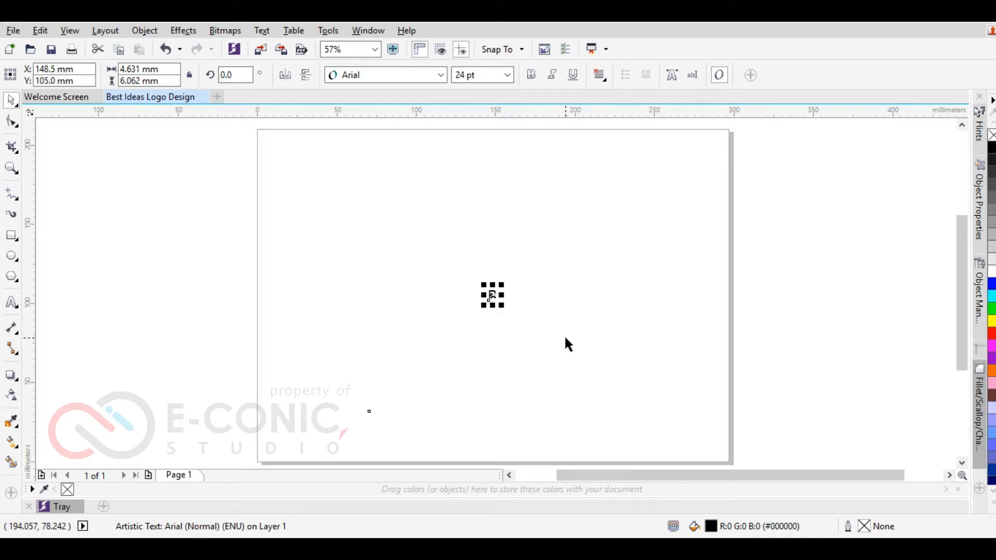
Enlarge the letter P to about 101 by 132 mm and set its font to MADE GoodTime Grotesk.
drag(499, 288, 658, 184)
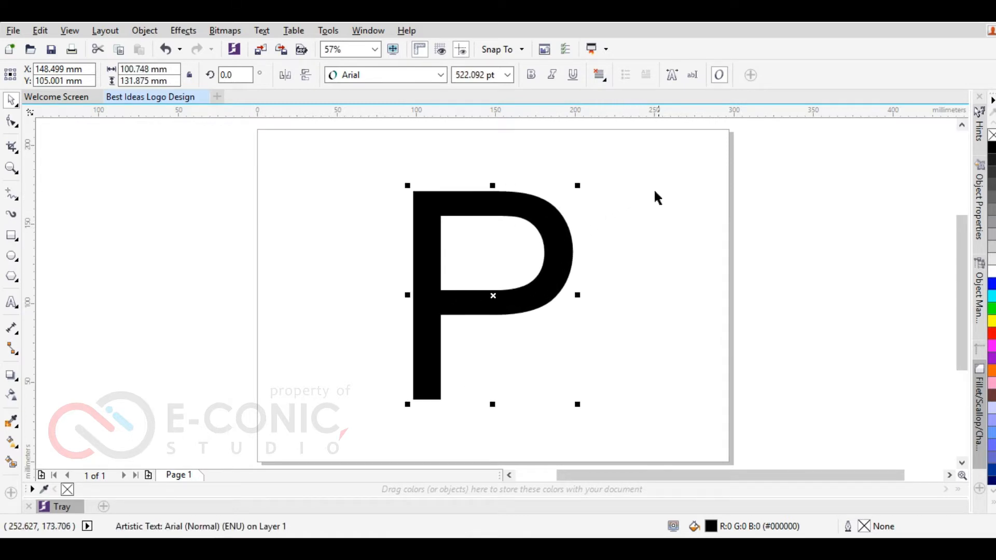
click(531, 75)
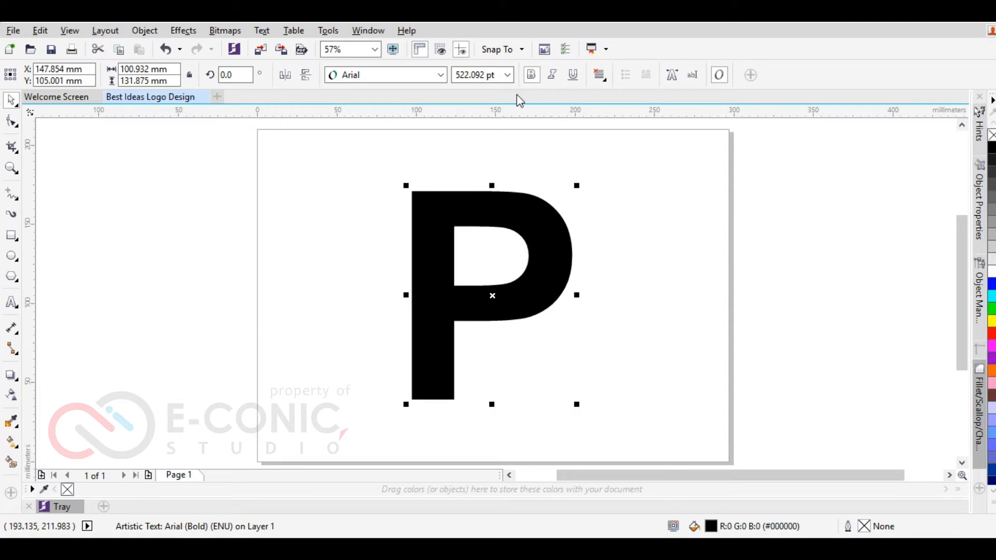
click(440, 76)
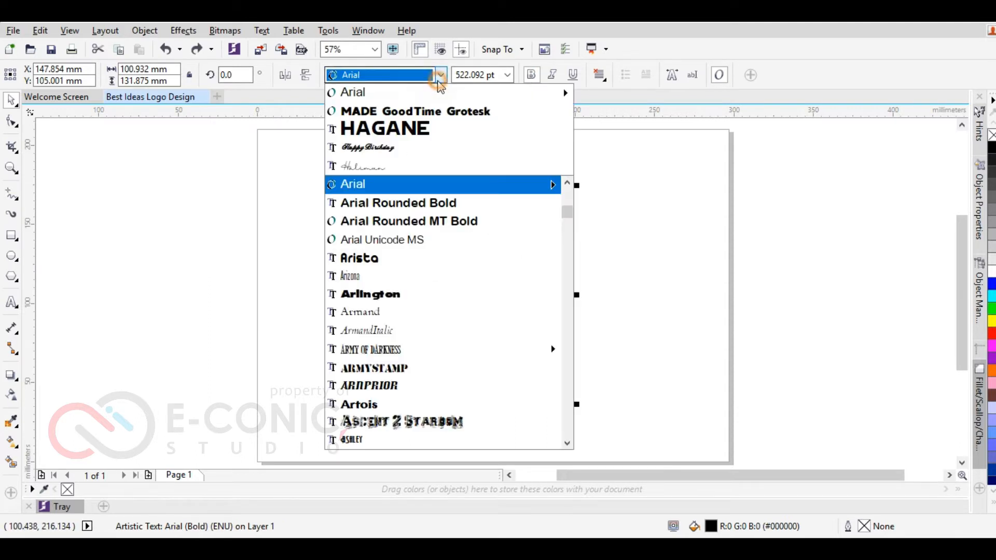
click(425, 112)
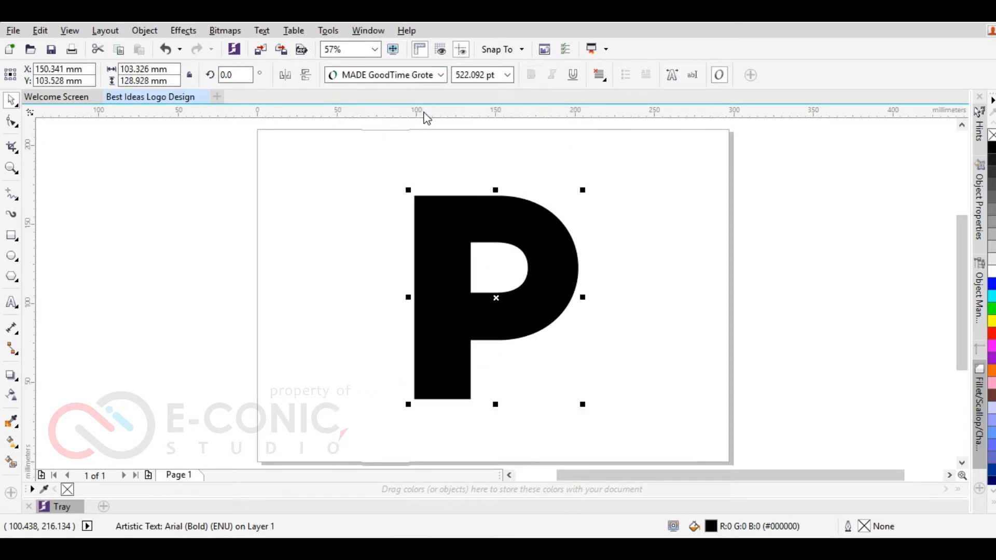
Scale the letter P up to about 126 by 158 mm and centre it on the page again.
click(471, 210)
click(327, 306)
click(469, 312)
click(581, 406)
drag(580, 407, 629, 447)
key(p)
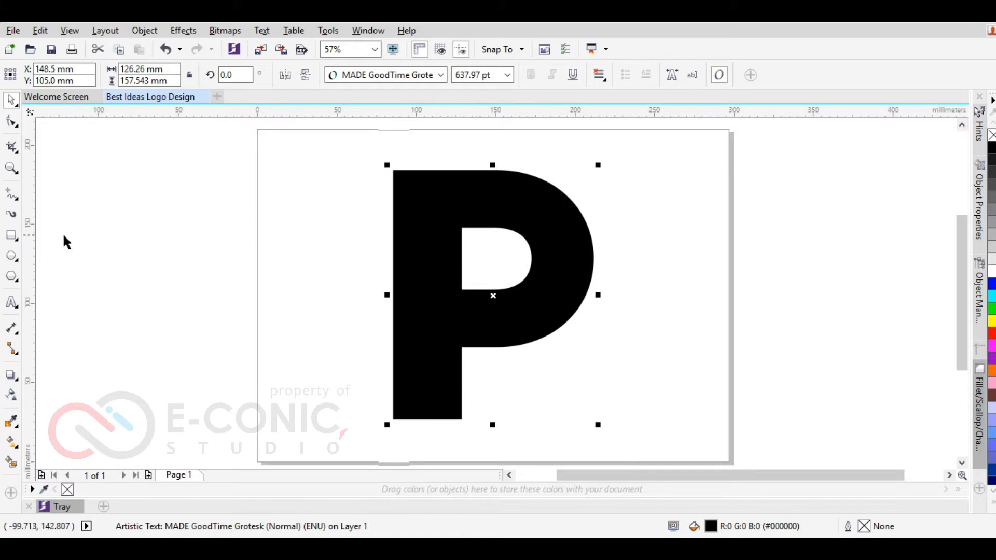
Draw a narrow upright rectangle about 6.5 by 39 mm inside the P's counter.
click(10, 236)
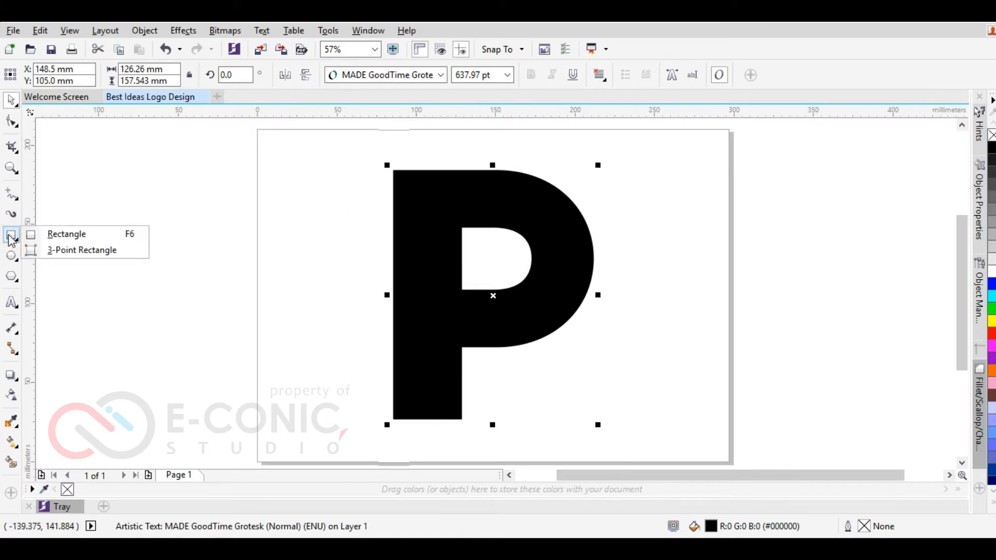
click(64, 236)
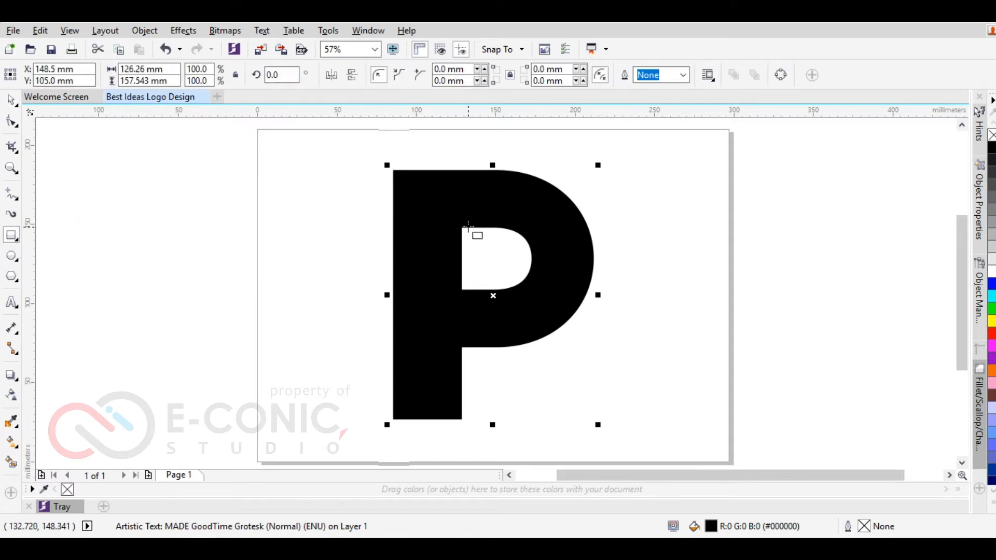
drag(467, 227, 479, 290)
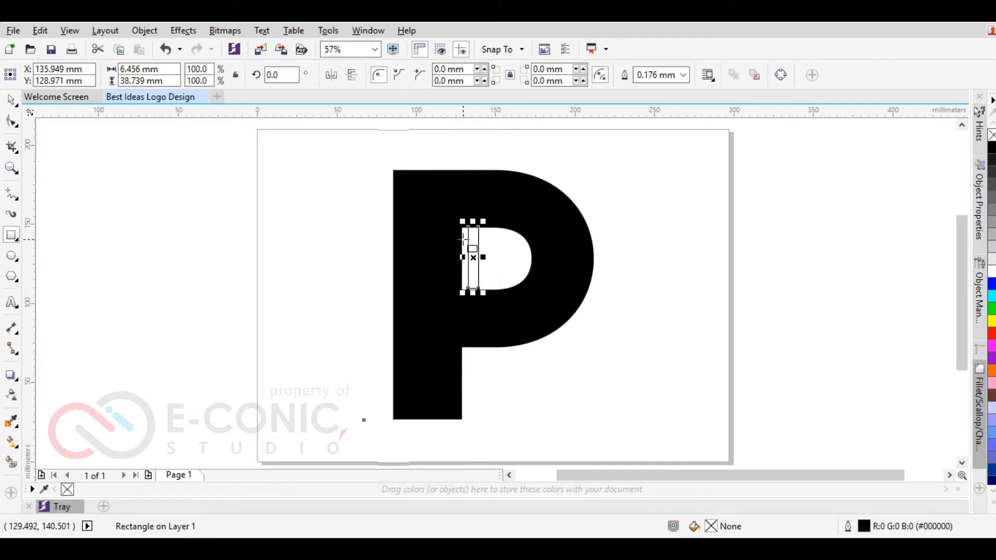
Adjust the narrow rectangle's upper and lower edges to line up with the counter's straight edges, making it about 38.7 mm high.
scroll(463, 238, up, 2)
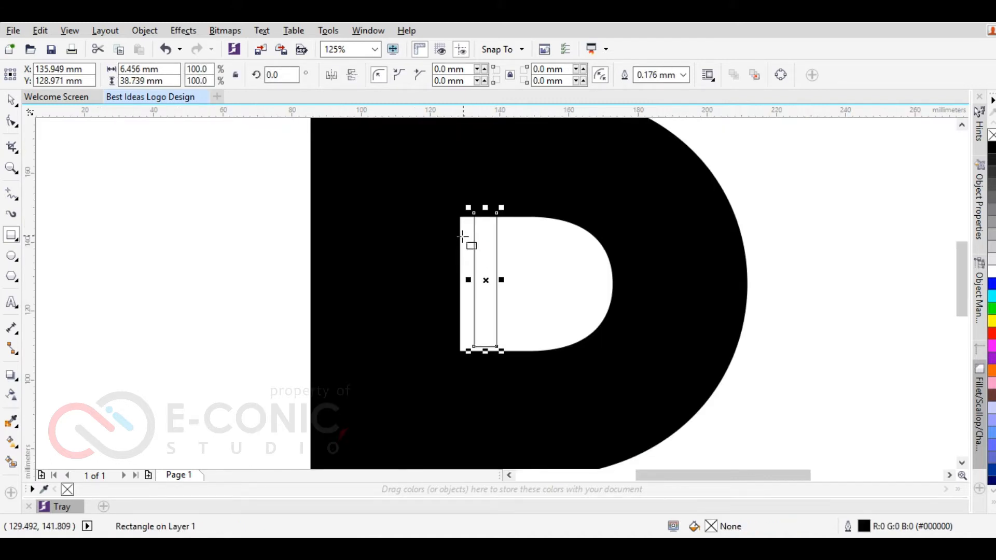
drag(485, 207, 486, 218)
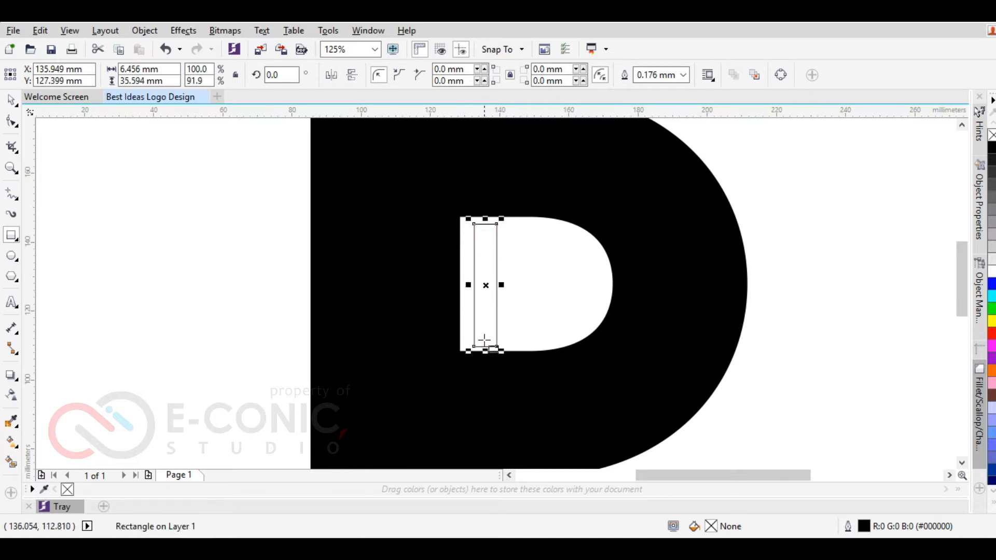
drag(485, 351, 485, 346)
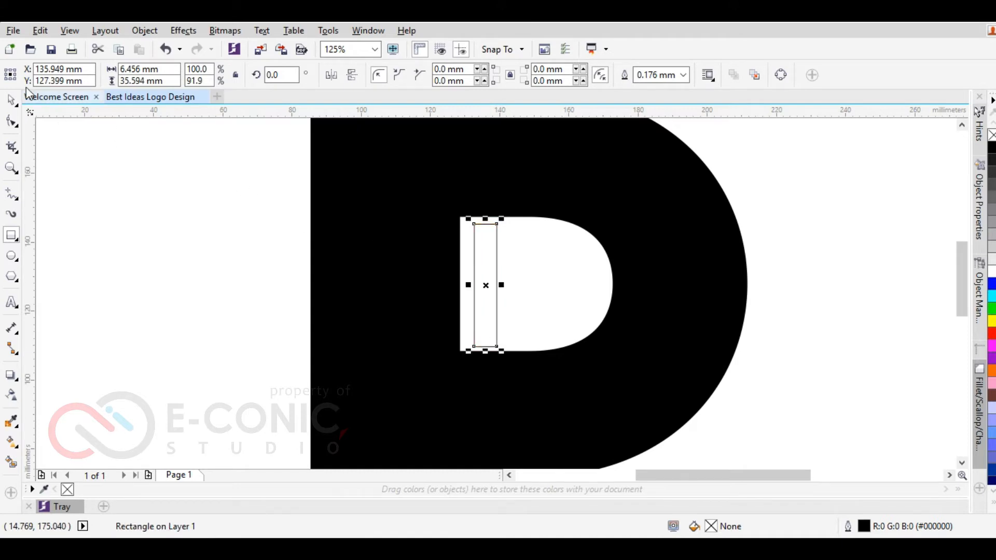
drag(485, 350, 485, 358)
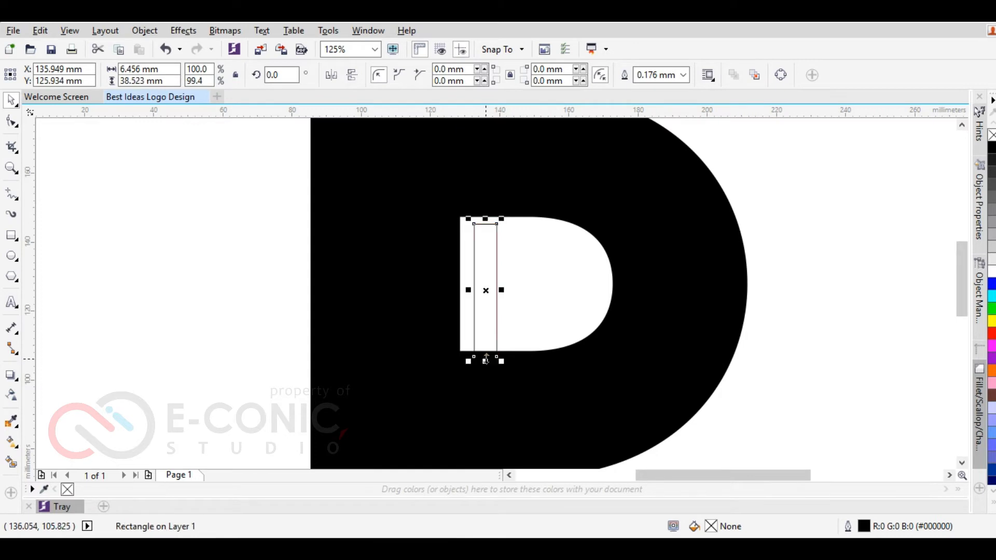
scroll(486, 358, up, 2)
drag(484, 358, 484, 349)
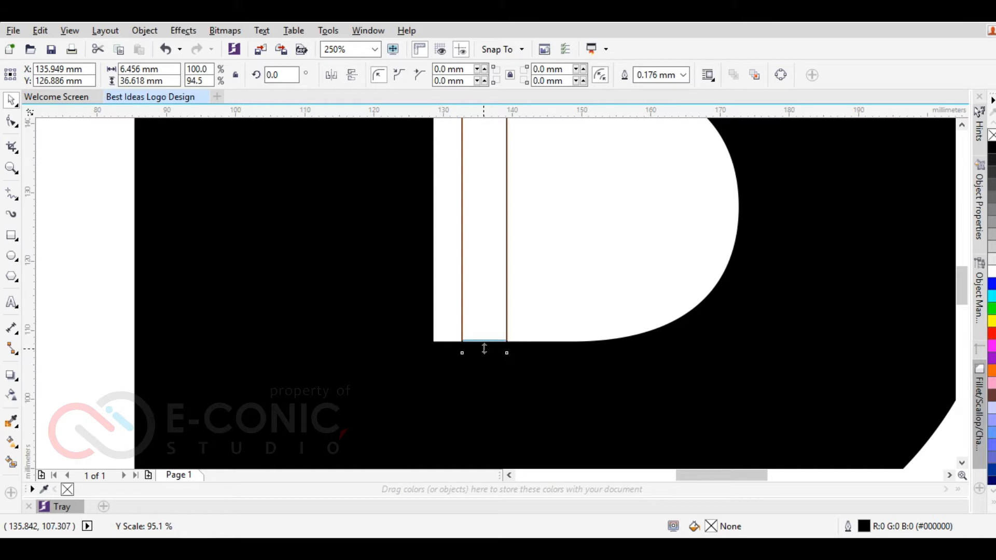
drag(484, 350, 484, 345)
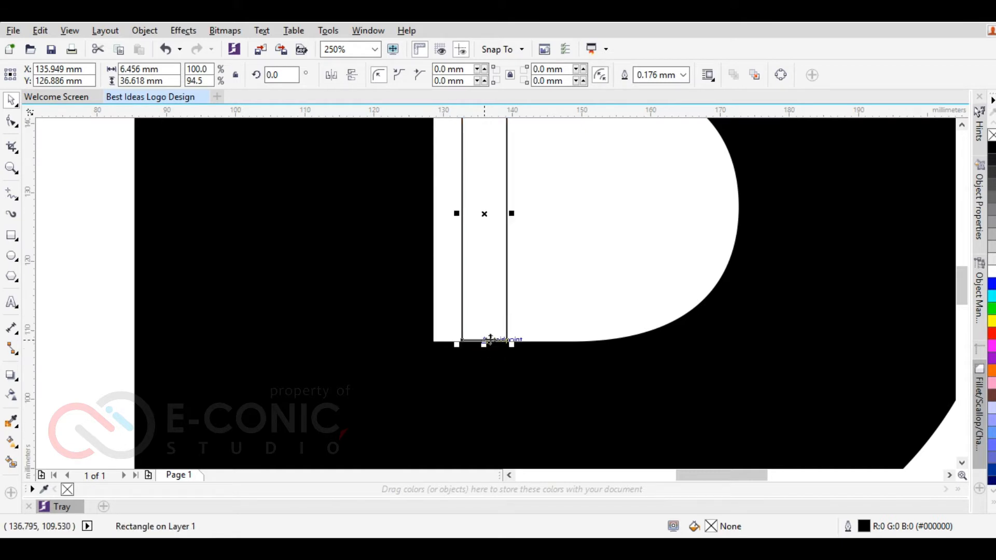
scroll(500, 310, down, 1)
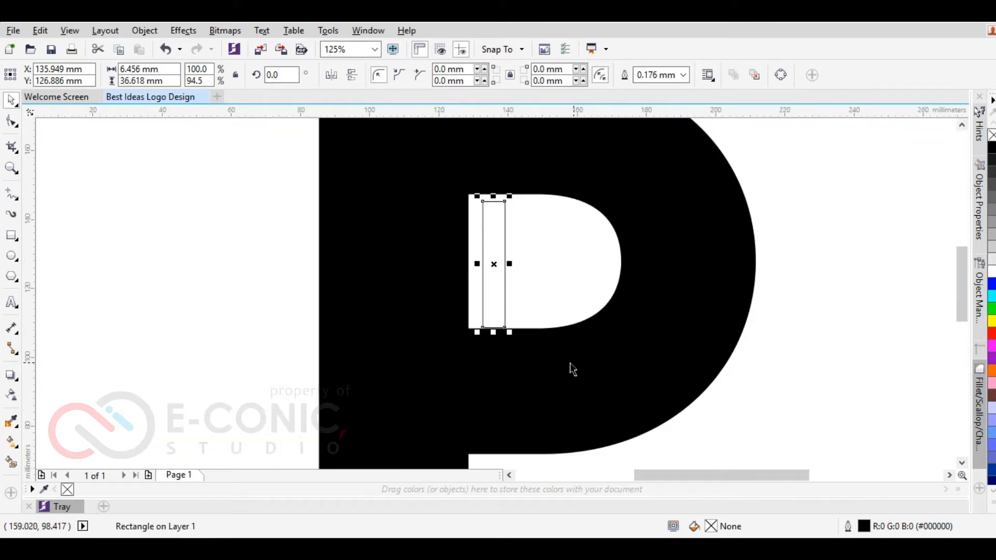
scroll(502, 232, up, 1)
key(Down)
drag(485, 163, 487, 151)
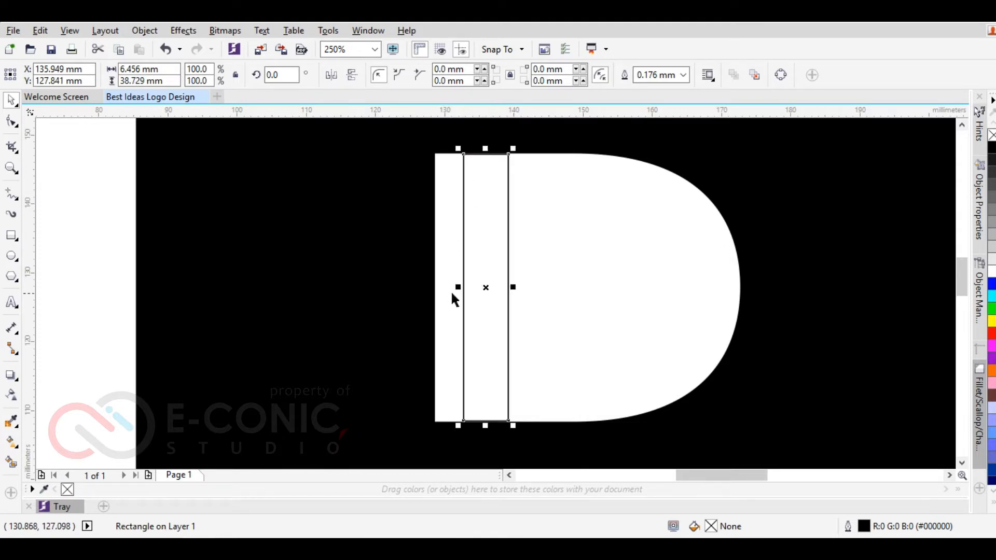
Stretch the rectangle across and past the P's stem to about 59.5 mm wide, and trim the letter with it.
drag(455, 286, 89, 286)
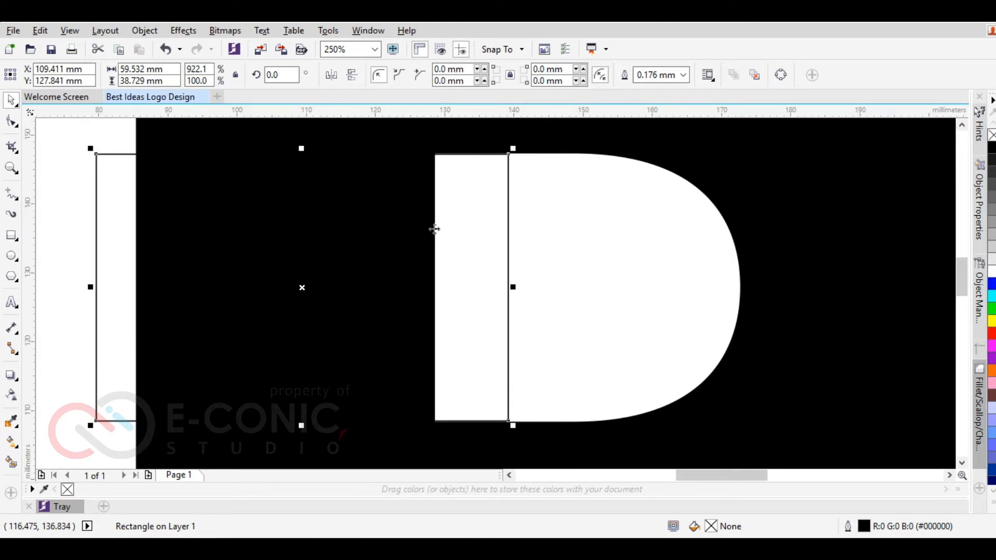
scroll(512, 235, down, 2)
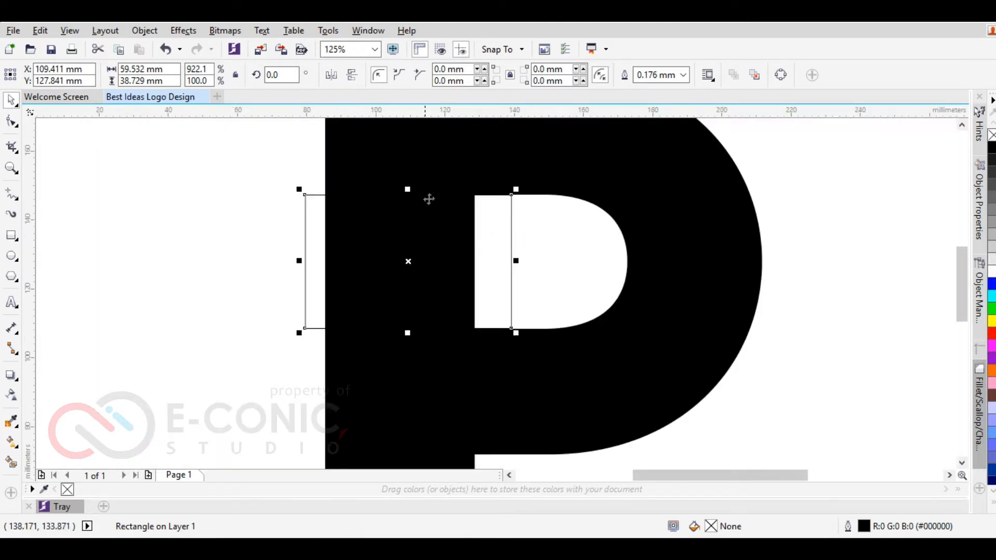
shift+click(435, 176)
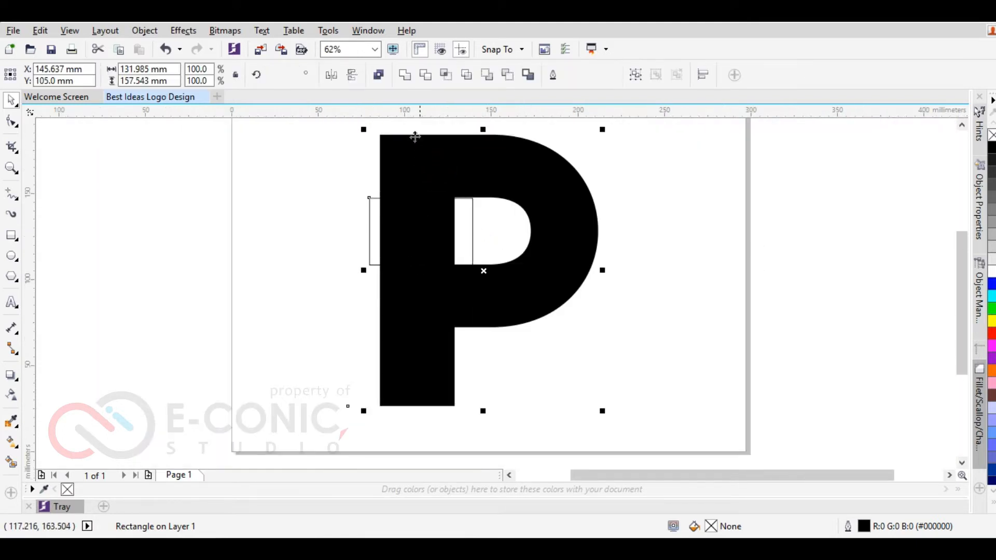
click(426, 77)
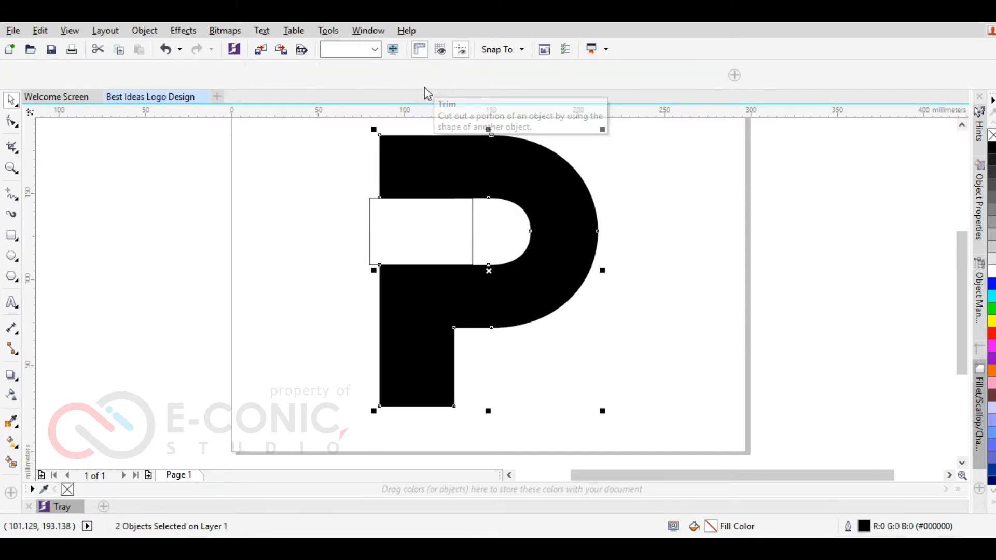
Move the trimming rectangle off the P and delete it.
click(383, 216)
drag(382, 216, 176, 240)
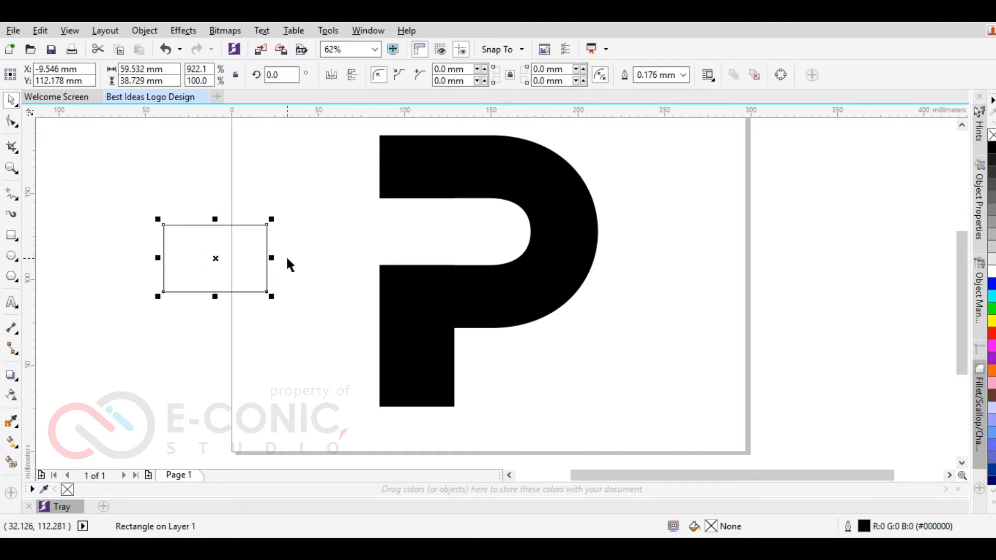
key(Delete)
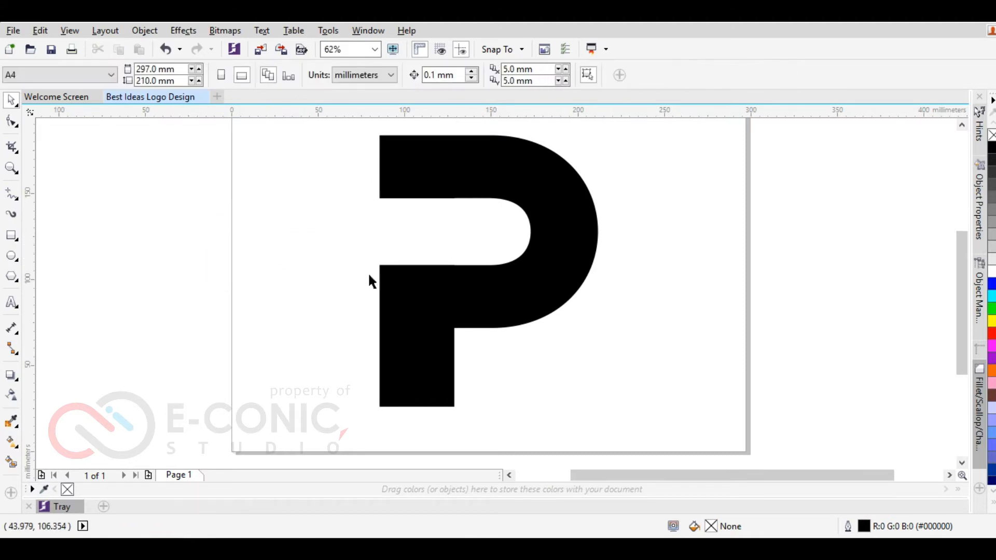
Delete the two extra nodes midway along the lower straight edge of the P's opened counter with the Shape tool.
click(457, 290)
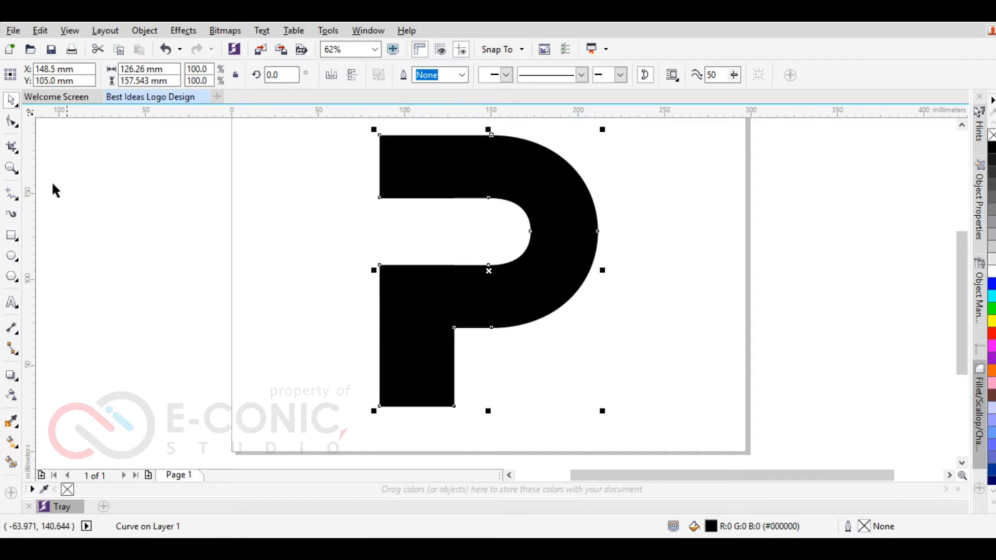
click(12, 121)
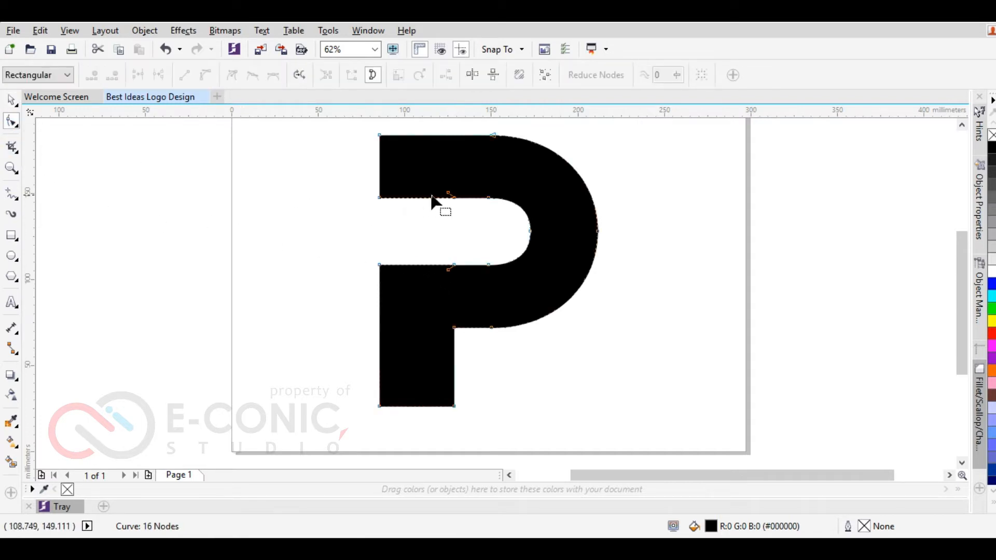
scroll(457, 284, up, 2)
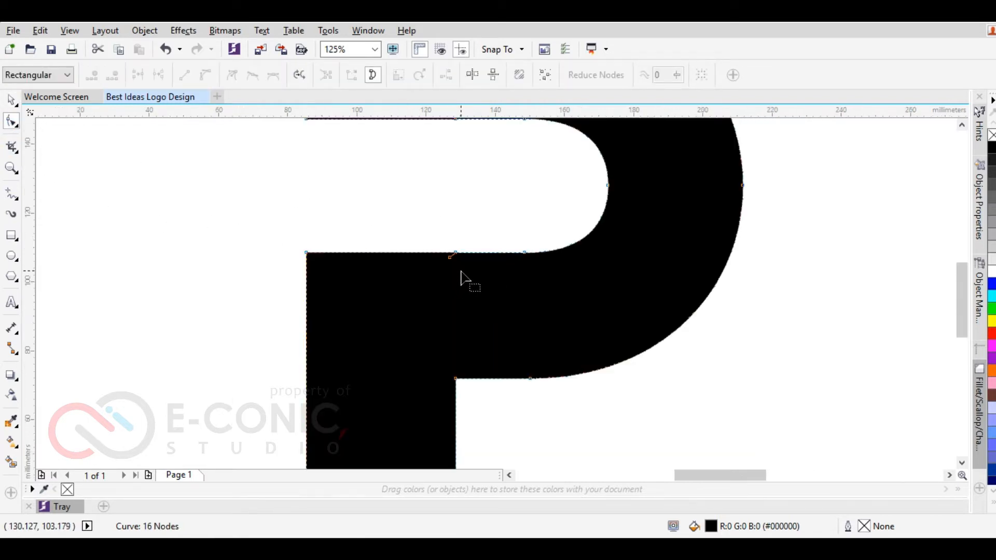
scroll(460, 277, up, 2)
double_click(448, 237)
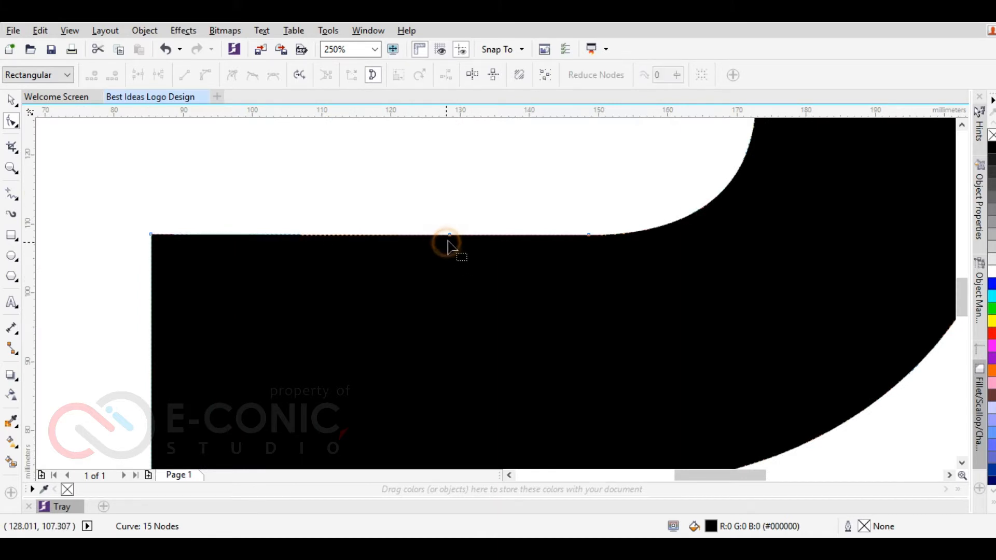
double_click(448, 237)
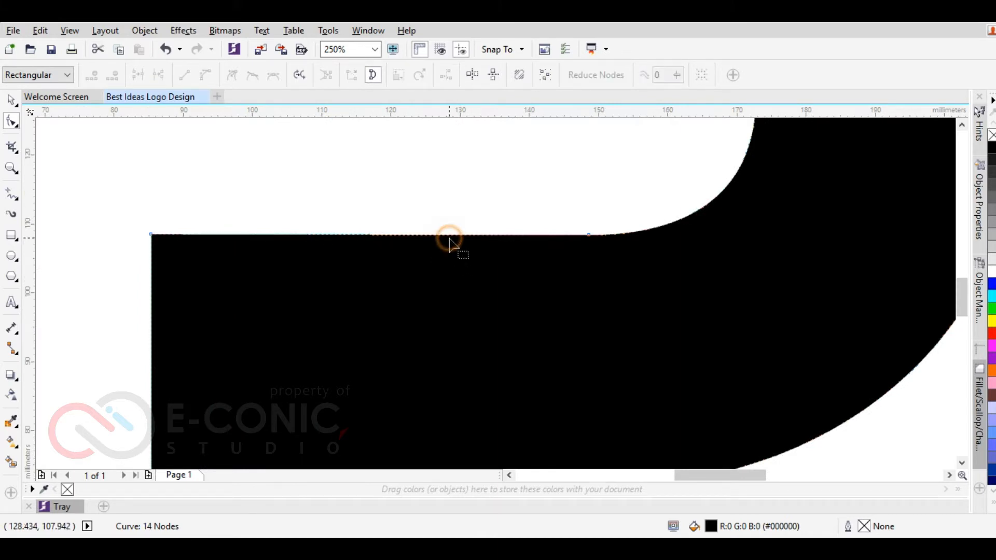
double_click(588, 236)
key(ctrl+z)
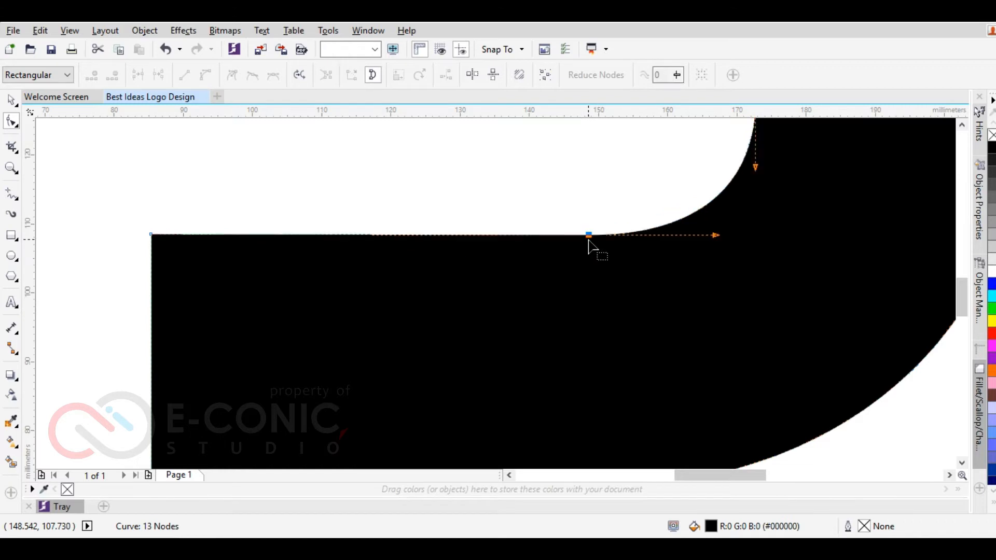
click(457, 226)
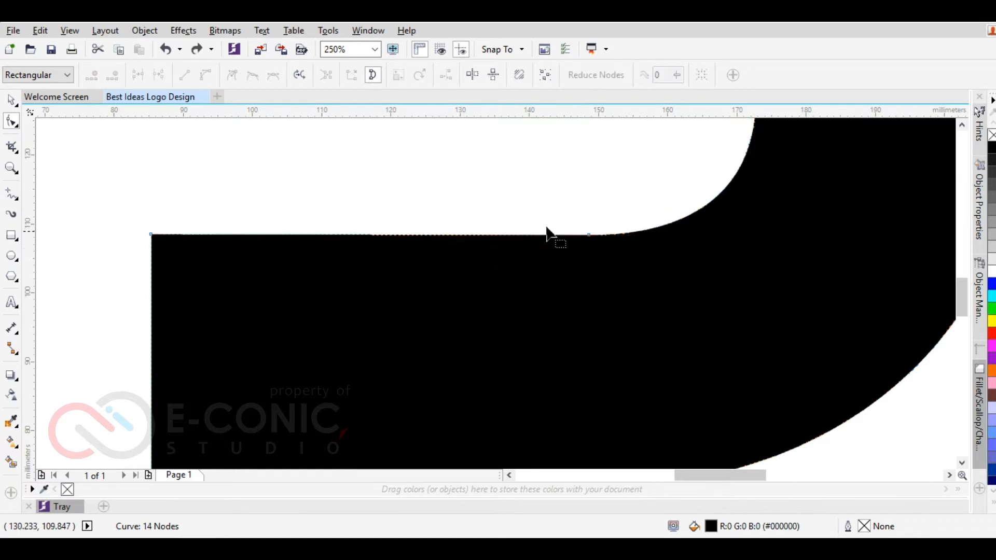
Delete the two extra nodes midway along the upper straight edge of the P's opened counter.
scroll(581, 262, down, 2)
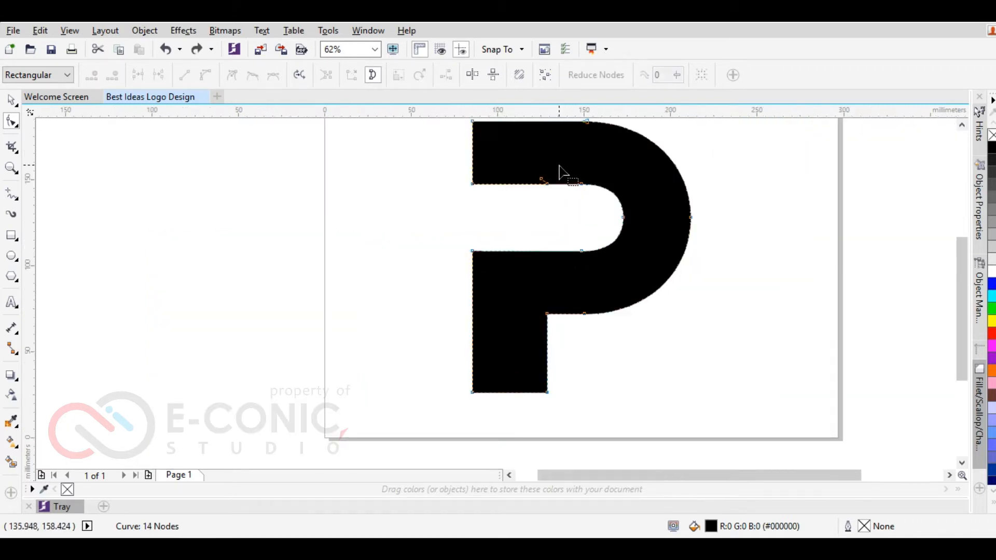
scroll(549, 176, up, 2)
double_click(524, 226)
click(526, 228)
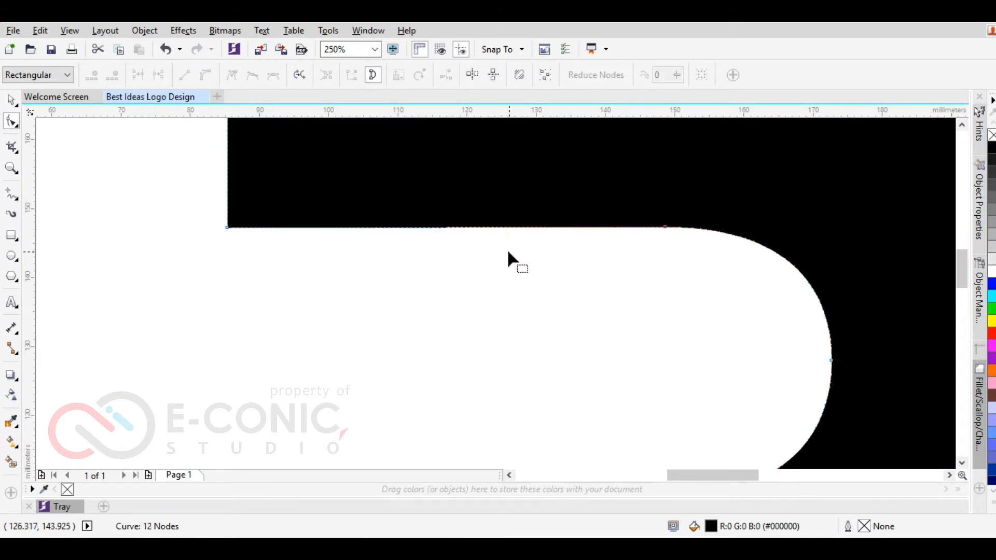
scroll(508, 253, down, 2)
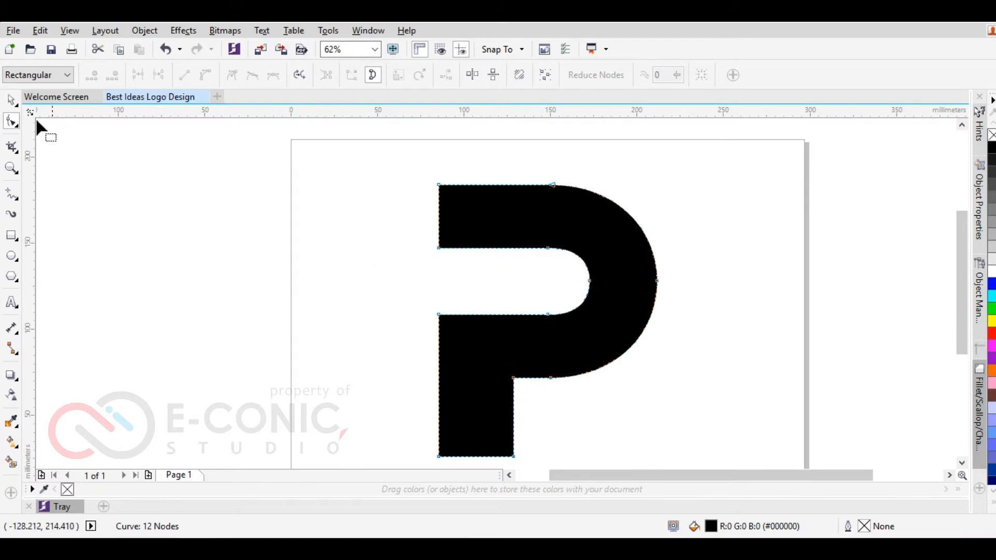
Select the whole P with the Pick tool and recolour its fill to light gray #CCCCCC.
click(11, 99)
click(318, 251)
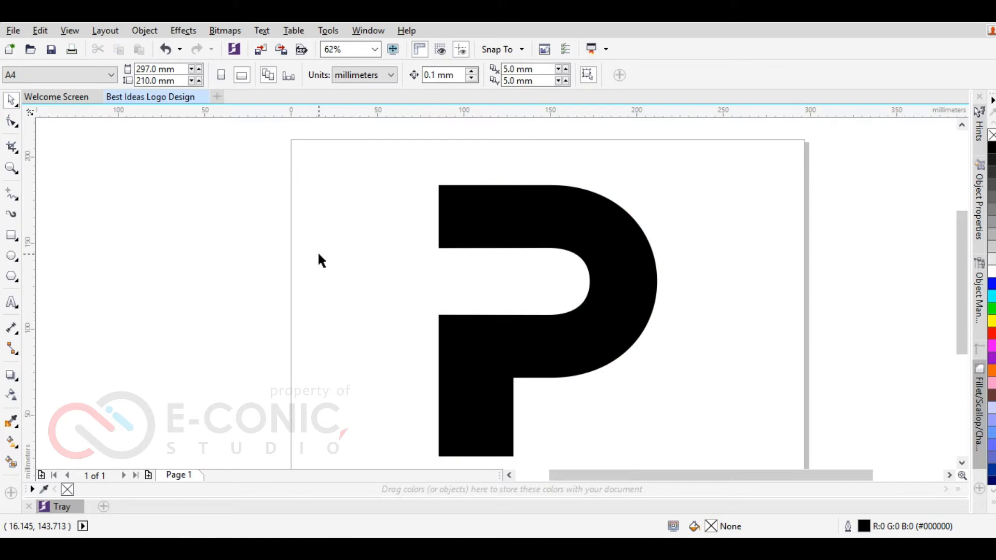
click(553, 216)
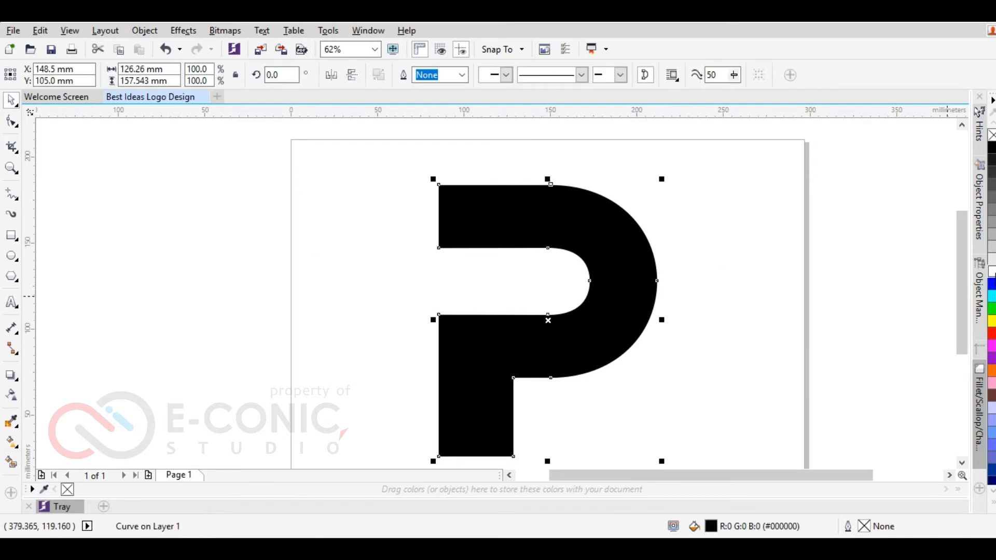
click(991, 258)
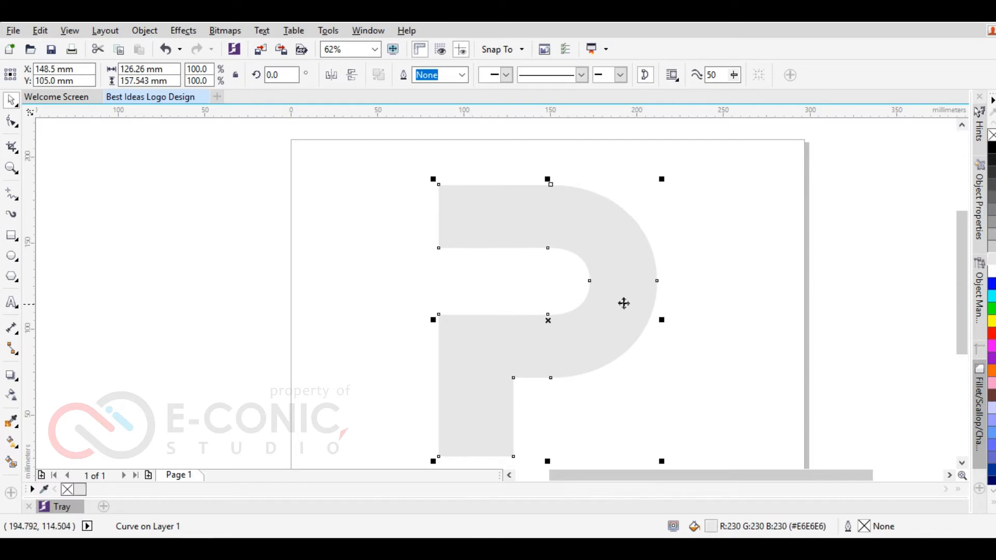
click(990, 248)
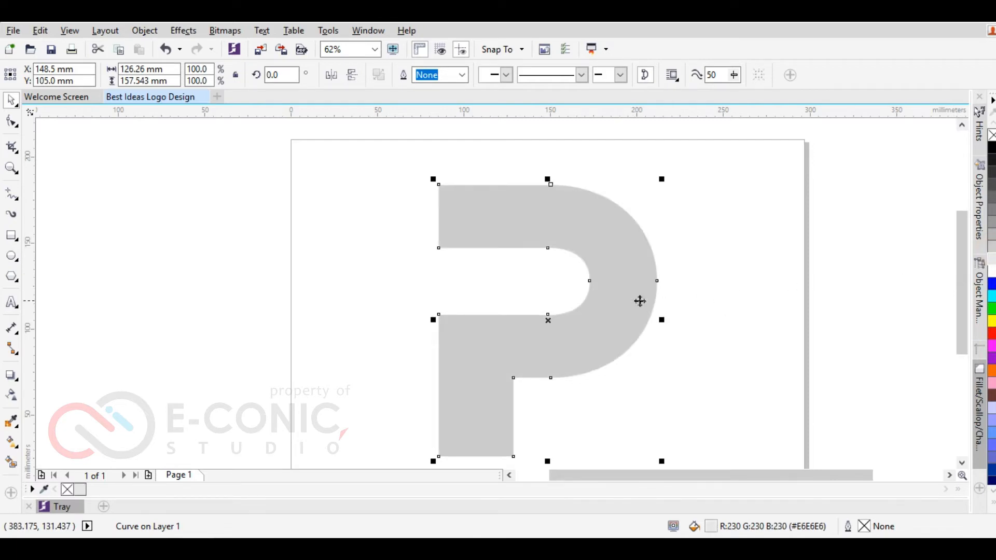
click(604, 306)
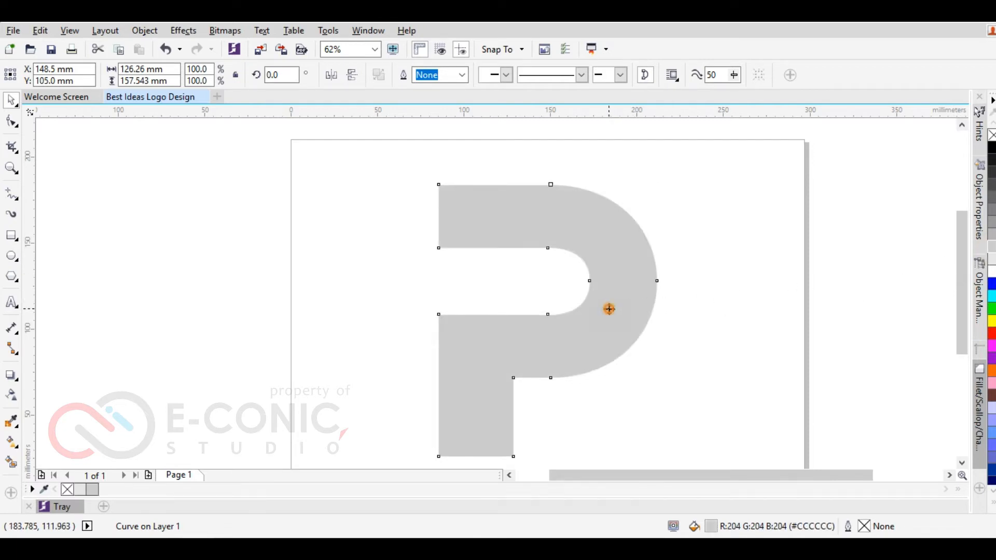
click(481, 285)
click(479, 337)
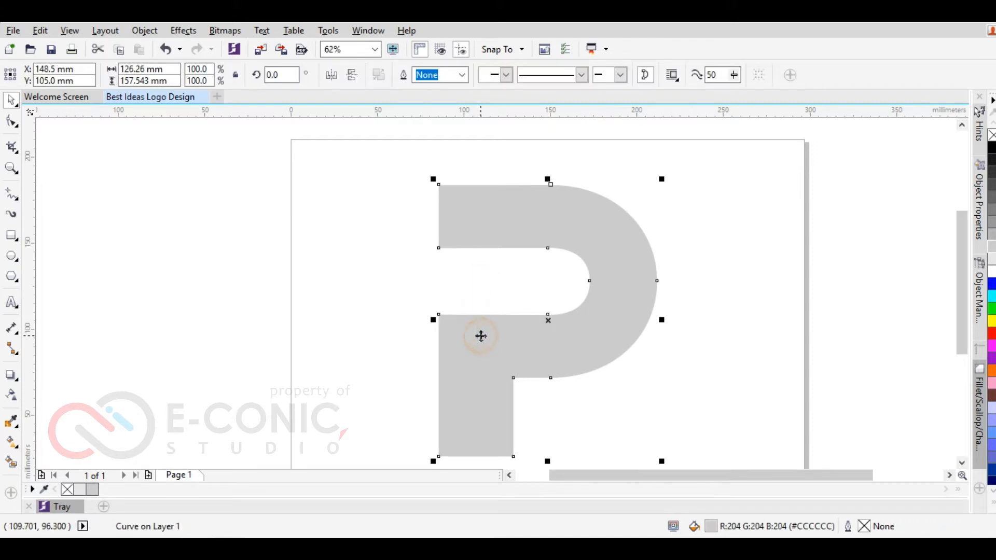
With the Shape tool, add a node midway along the upper arm's lower edge and delete the arm's lower-left corner node.
click(13, 124)
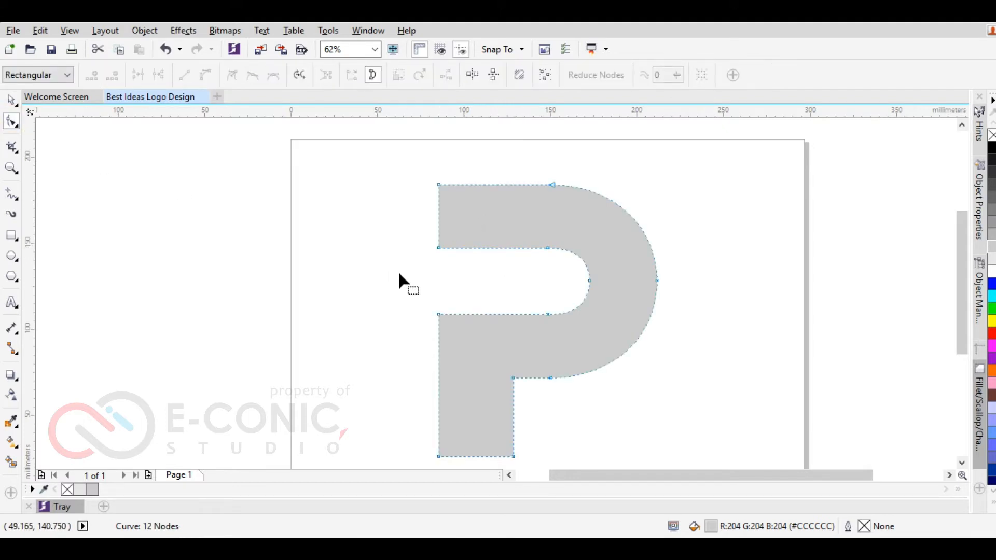
click(492, 249)
key(plus)
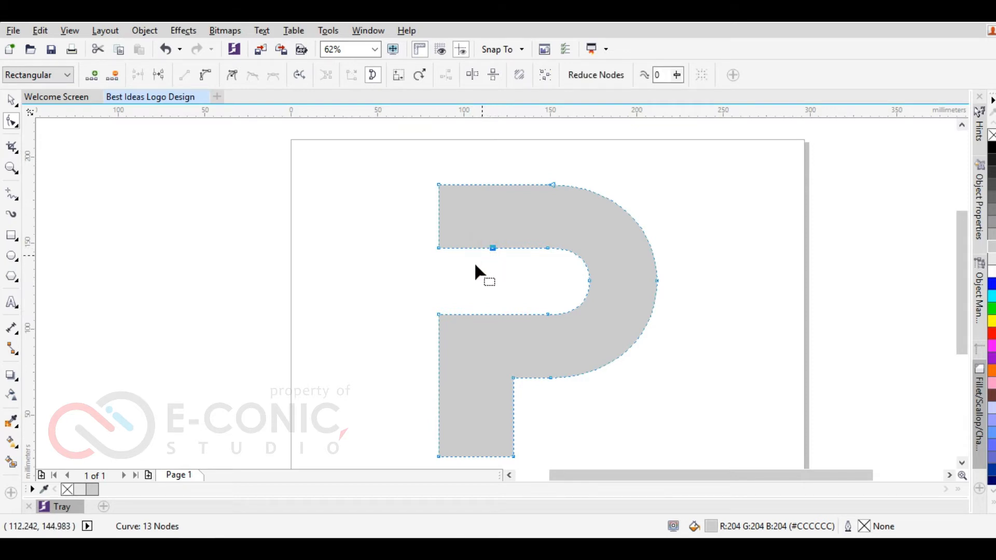
double_click(438, 248)
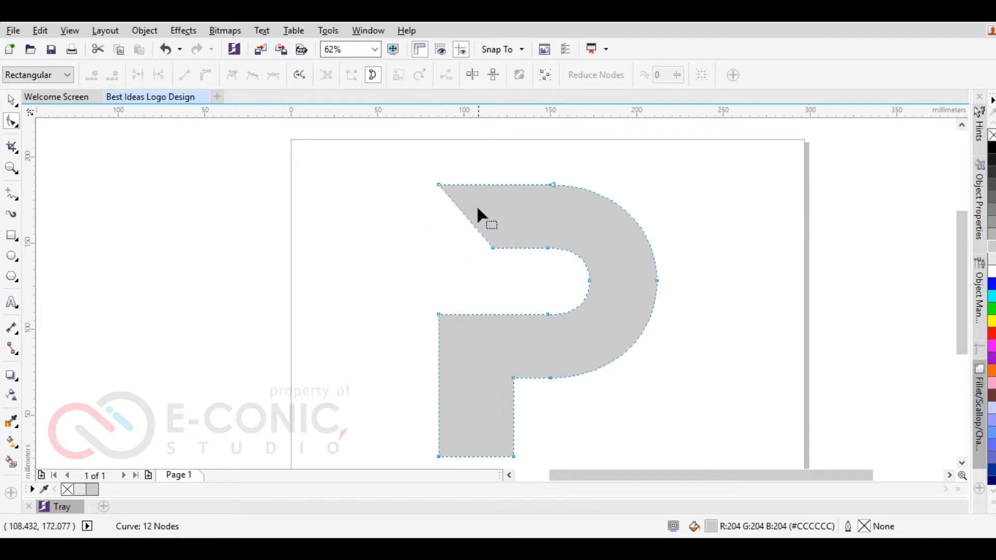
Convert the upper arm's diagonal end segment to a curve and bow it outward into a rounded corner.
click(490, 246)
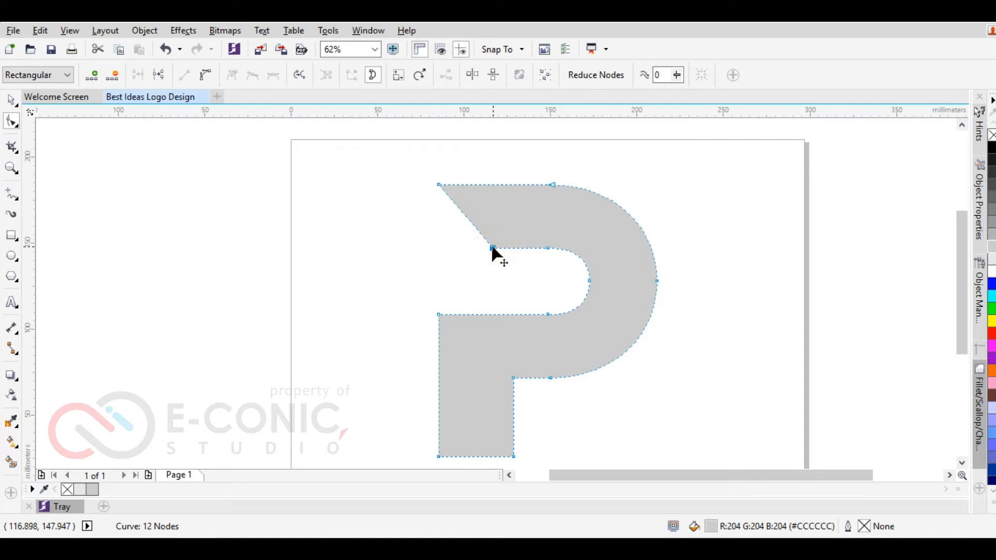
scroll(474, 184, up, 2)
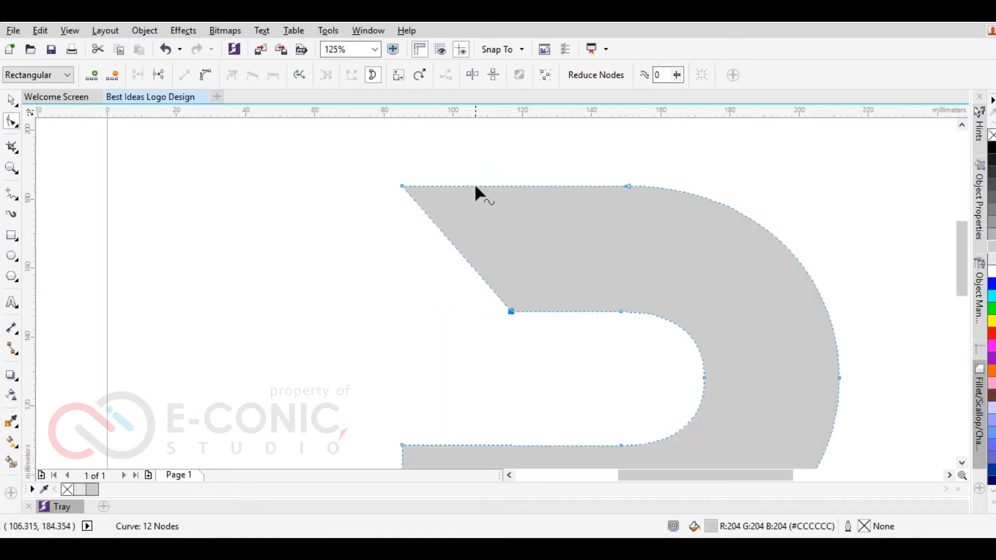
click(206, 78)
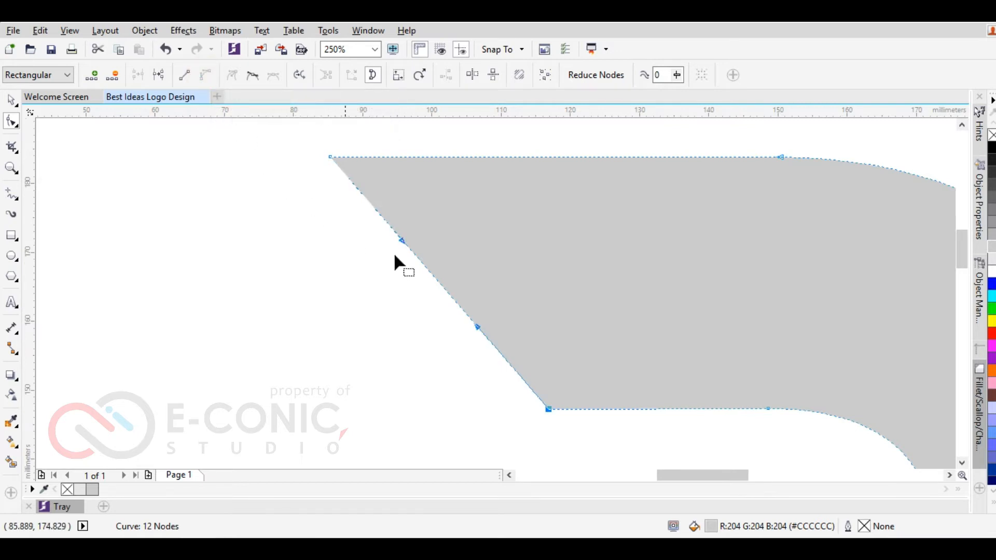
drag(429, 279, 378, 320)
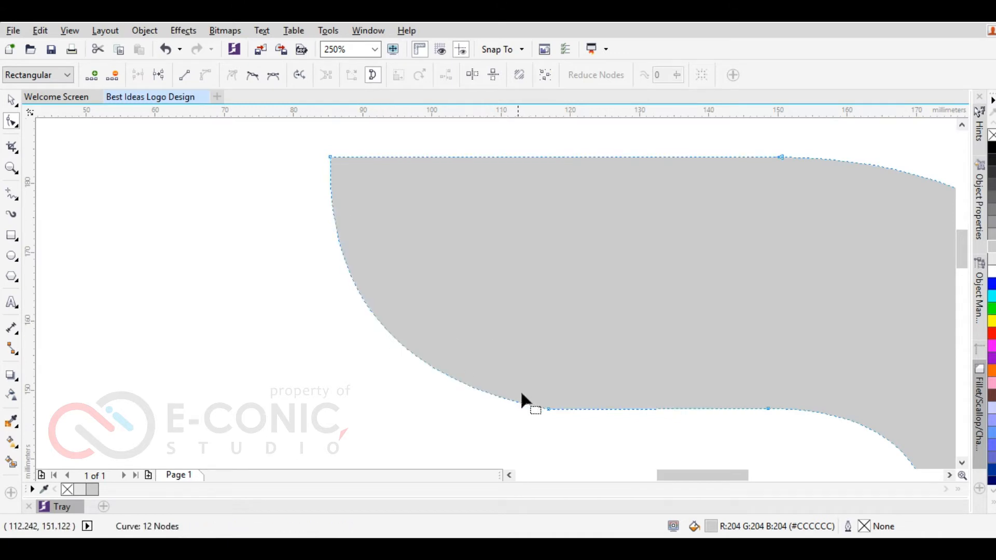
Align the rounded corner's control handles so the curve leaves horizontally from the lower edge and vertically from the upper corner.
click(549, 409)
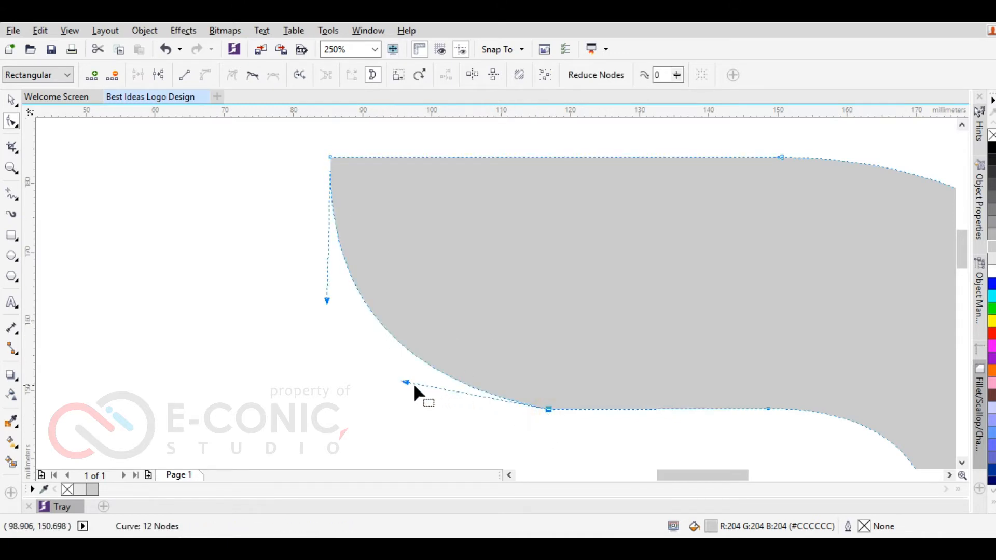
drag(403, 382, 400, 407)
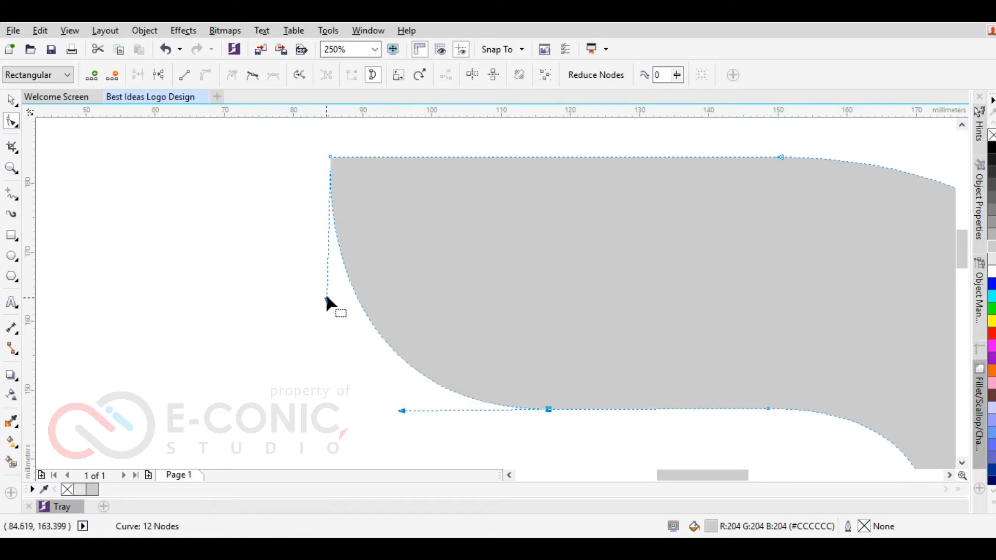
drag(326, 297, 331, 303)
click(405, 409)
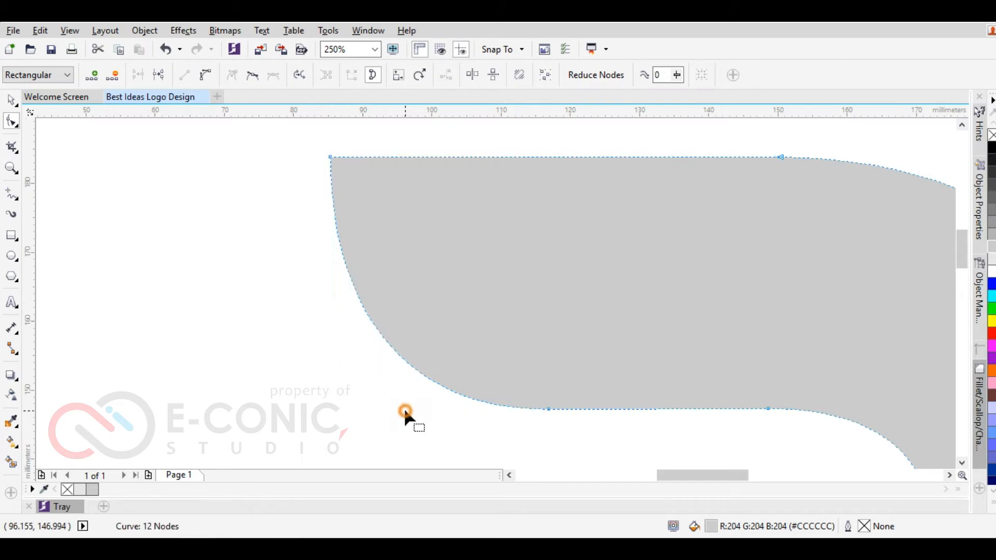
click(570, 428)
scroll(435, 396, down, 1)
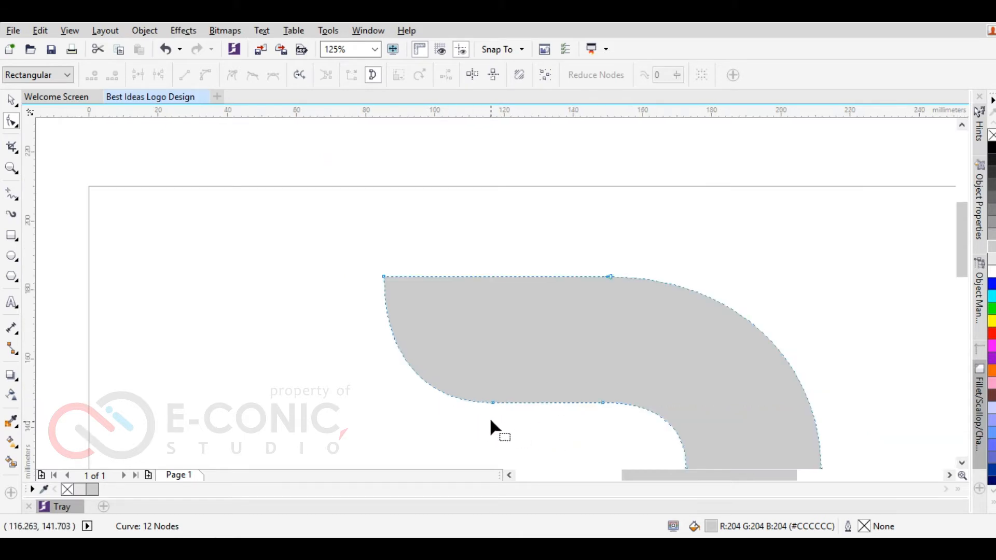
Fine-tune the upper arm's rounded corner by slightly lengthening its horizontal handle and shortening its vertical handle.
click(493, 404)
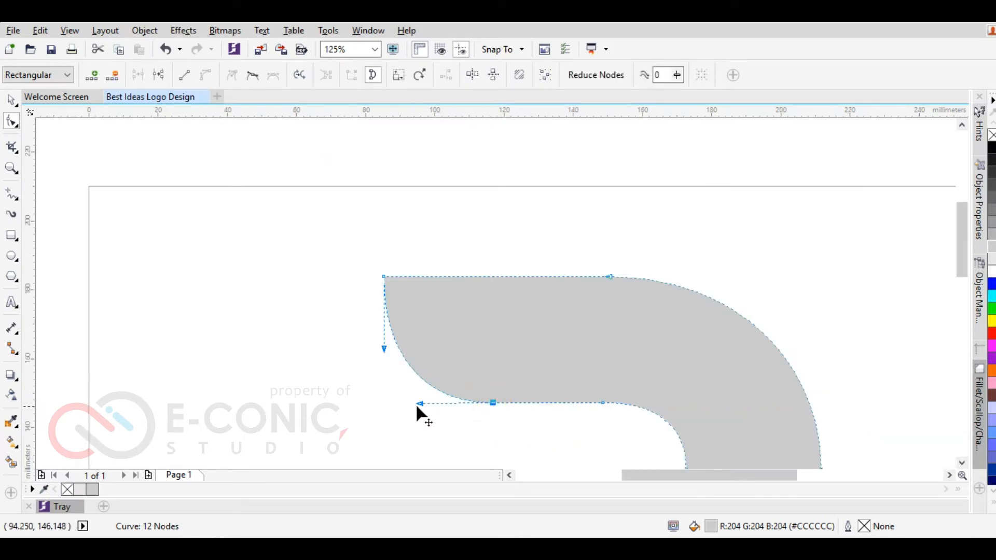
drag(417, 404, 411, 403)
drag(384, 352, 385, 341)
click(365, 369)
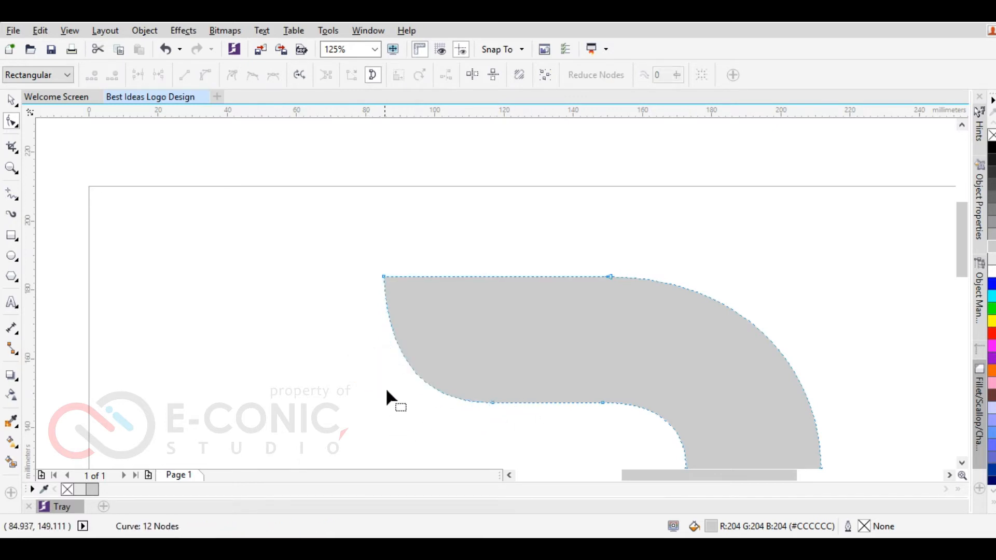
Add nodes on the stem's left edge and the counter's lower edge, level with the inner corner, and delete the outer corner node between them.
scroll(389, 388, down, 2)
scroll(507, 325, down, 1)
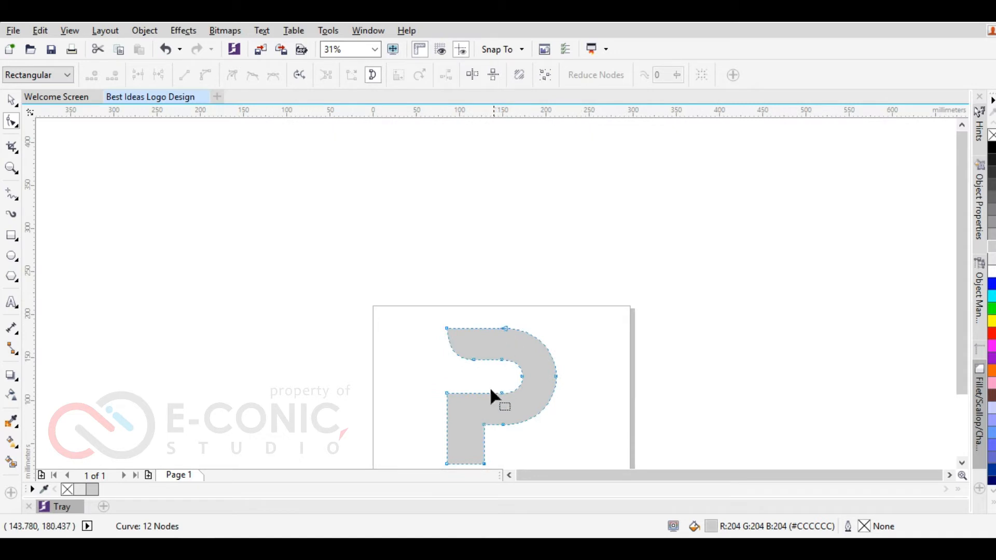
scroll(480, 419, up, 1)
scroll(480, 419, up, 1)
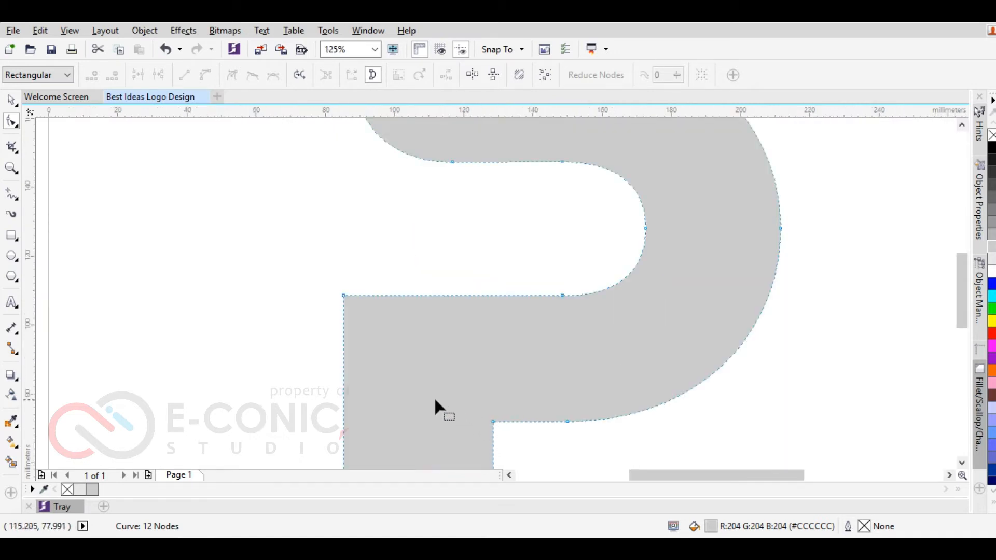
double_click(343, 414)
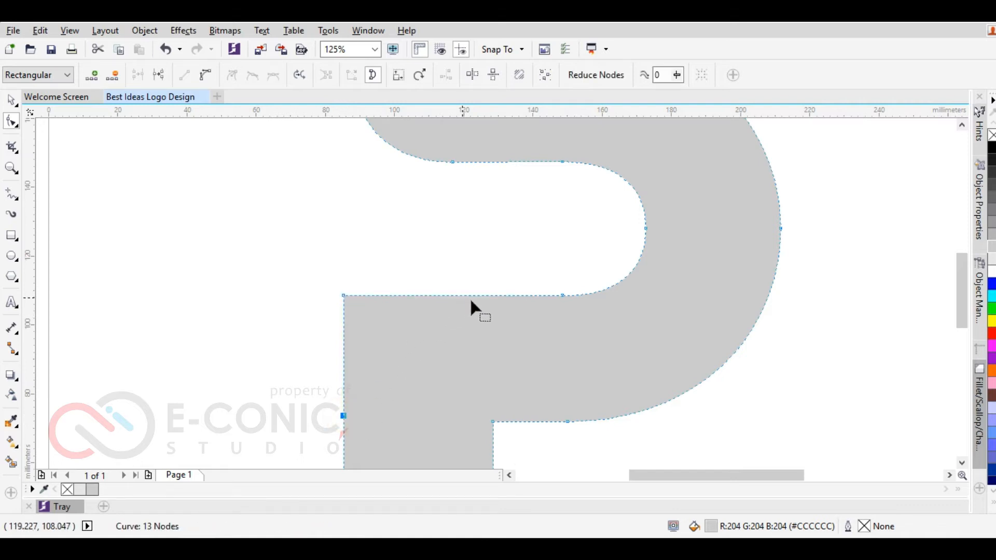
double_click(491, 295)
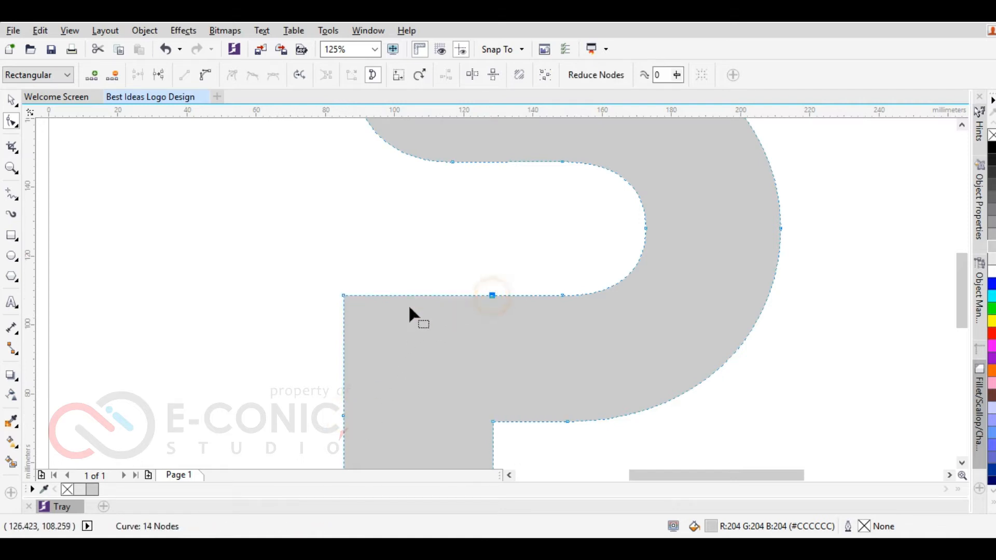
double_click(343, 295)
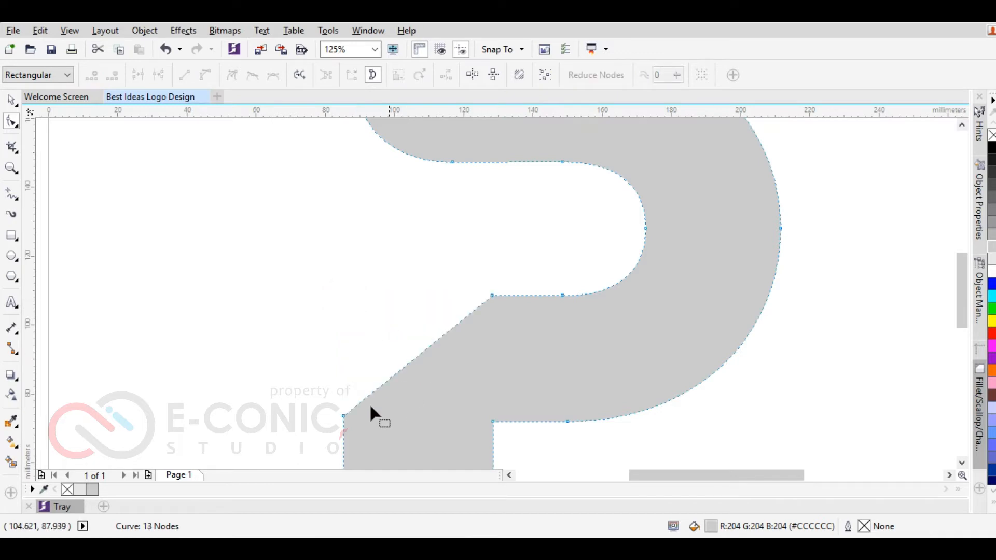
Convert the diagonal segment at the stem's outer corner to a curve and bow it outward.
click(342, 416)
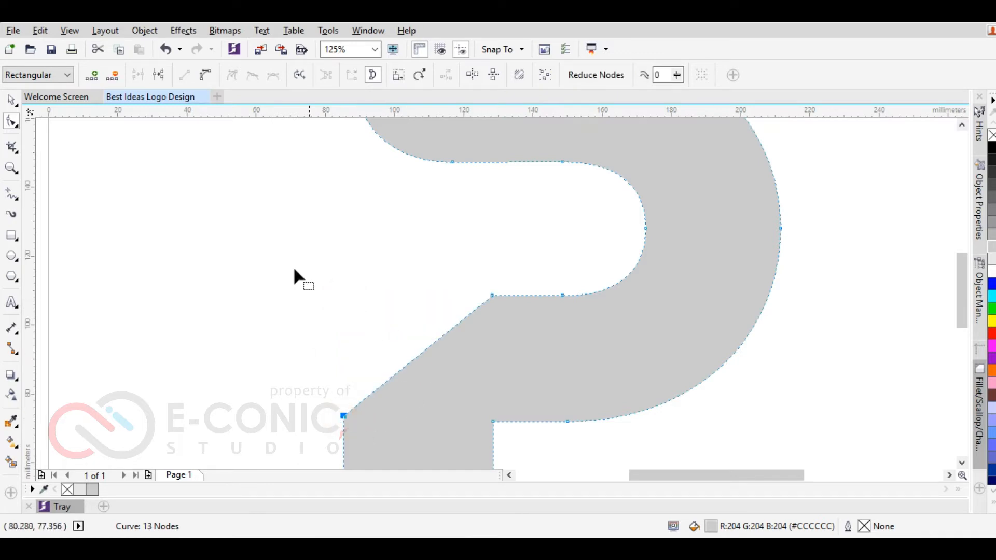
click(206, 75)
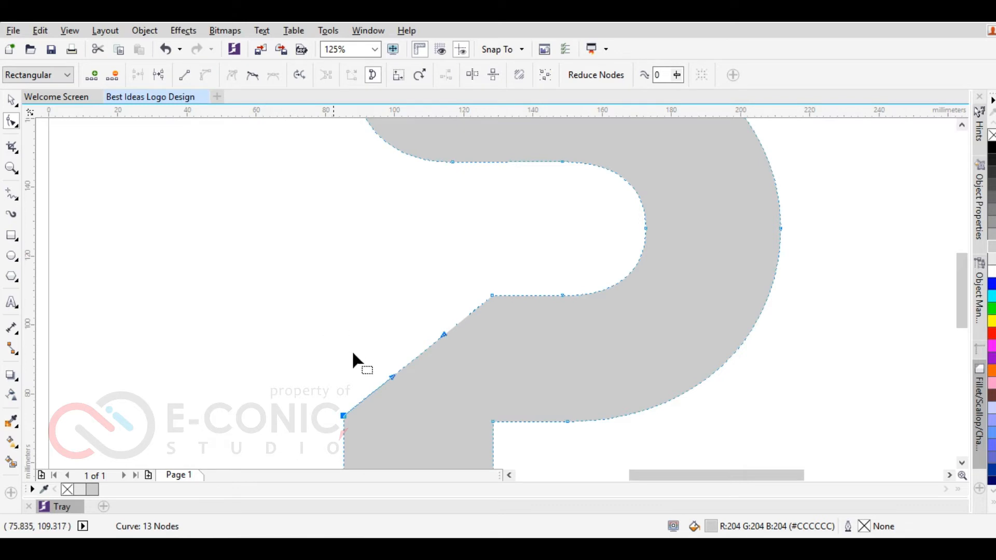
drag(415, 358, 388, 327)
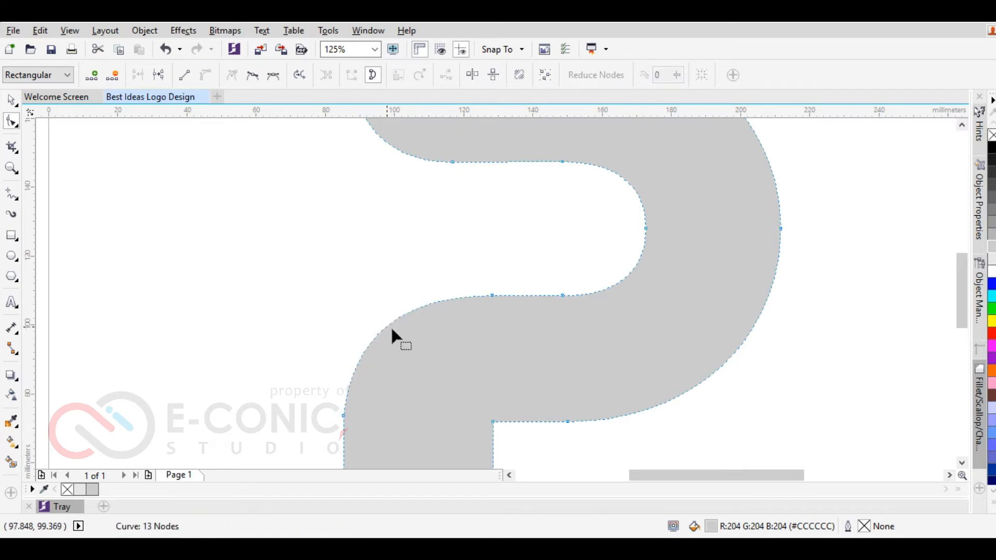
Adjust the stem curve's handles, making the stem-side one vertical and the counter-side one horizontal and slightly longer.
click(493, 296)
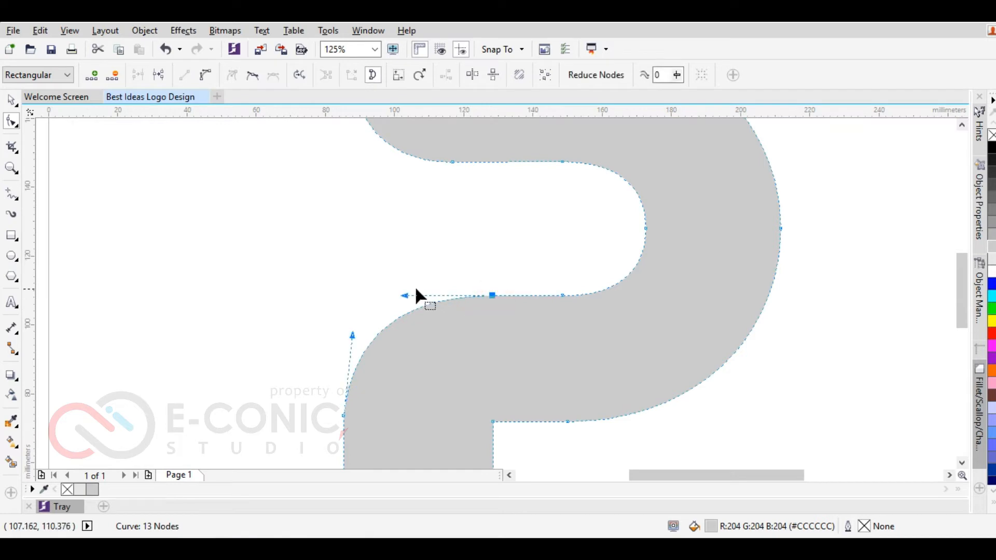
drag(404, 295, 404, 293)
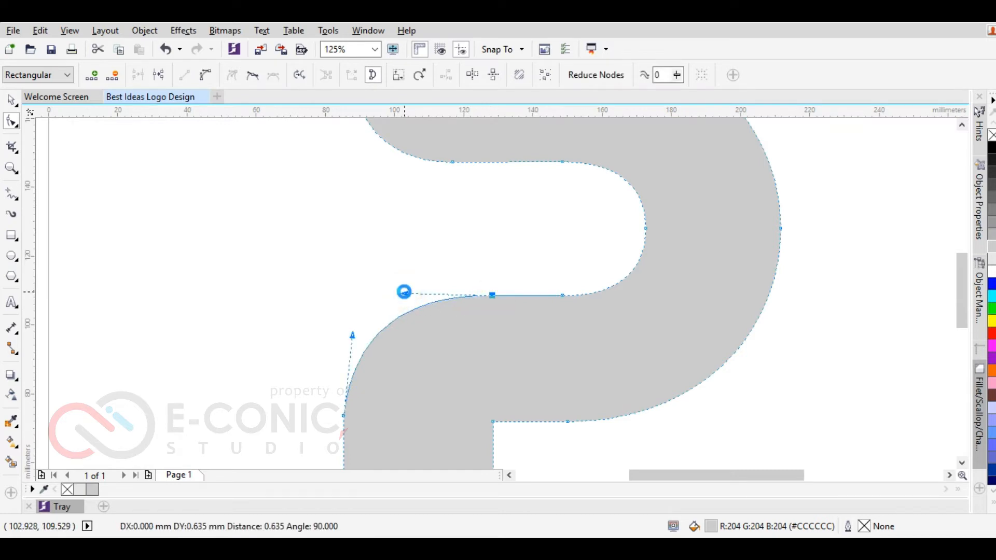
drag(352, 335, 340, 332)
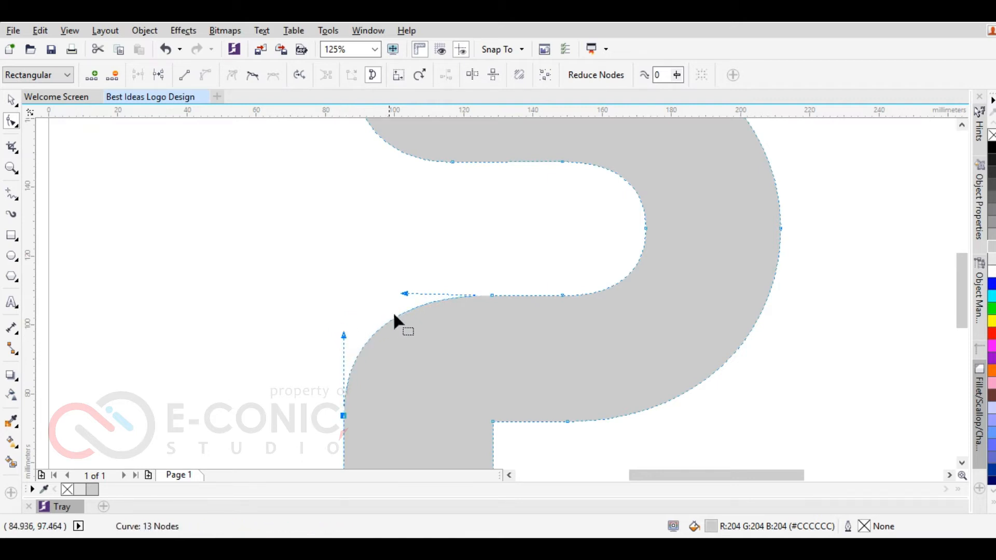
drag(403, 294, 389, 295)
click(288, 320)
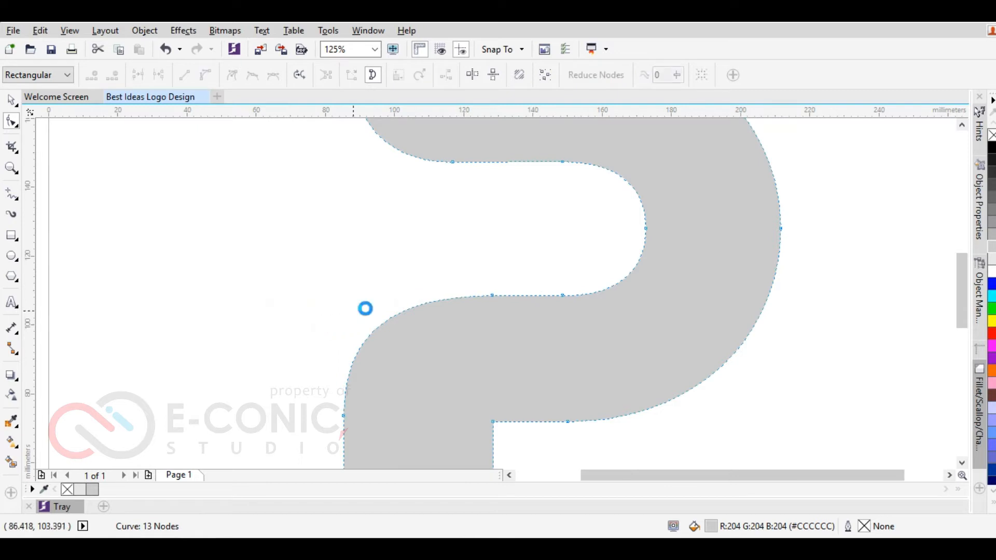
scroll(365, 308, down, 2)
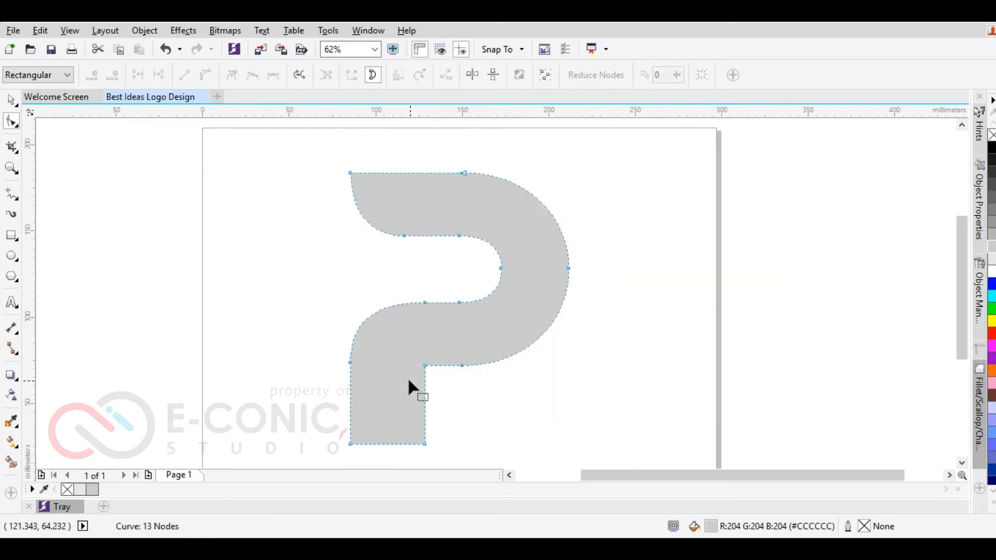
Round the stem's shoulder curve by lowering its stem-side node, shifting its counter-side node slightly left and shortening its vertical handle.
scroll(379, 448, up, 2)
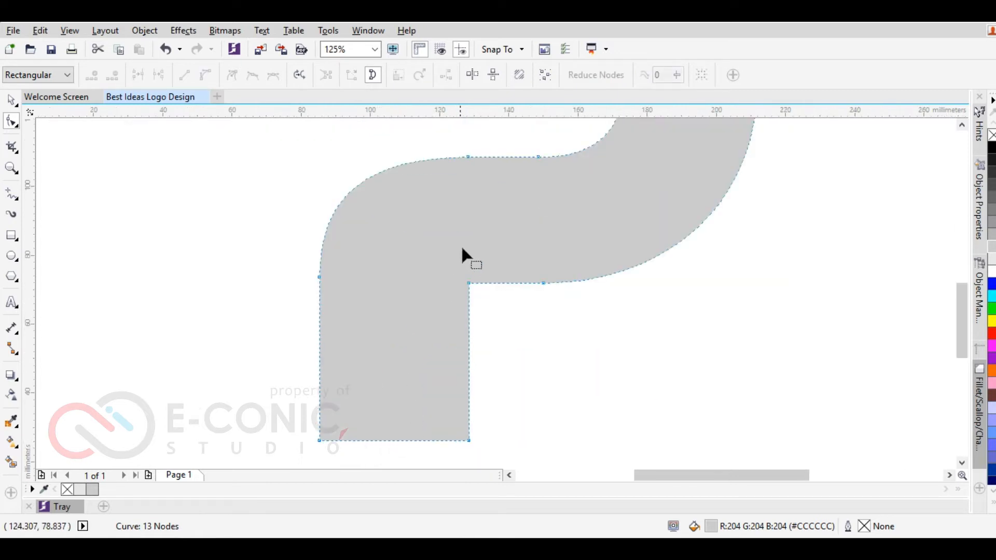
click(467, 156)
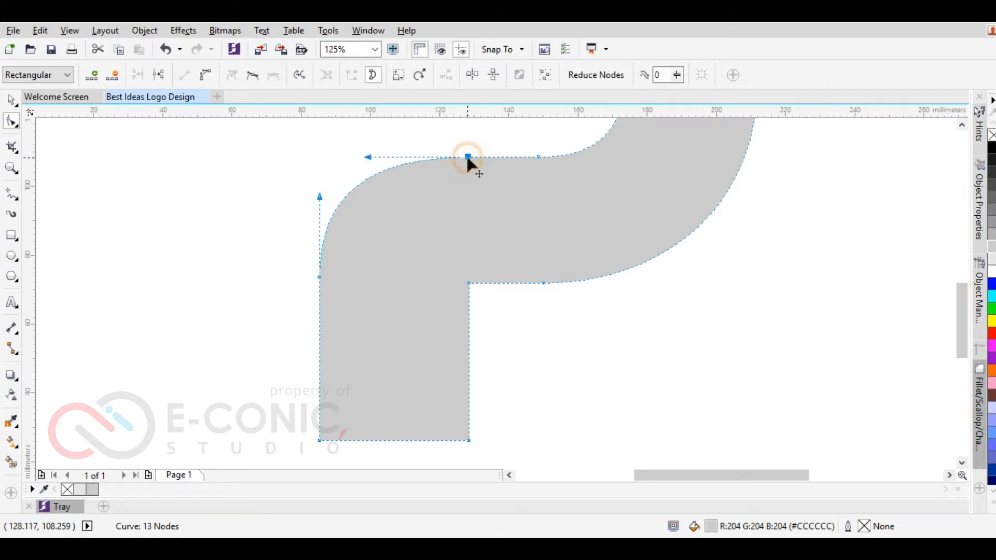
drag(318, 276, 319, 311)
drag(468, 157, 461, 156)
drag(321, 231, 319, 224)
click(416, 306)
click(461, 156)
drag(344, 156, 341, 155)
drag(318, 222, 319, 251)
drag(340, 156, 362, 156)
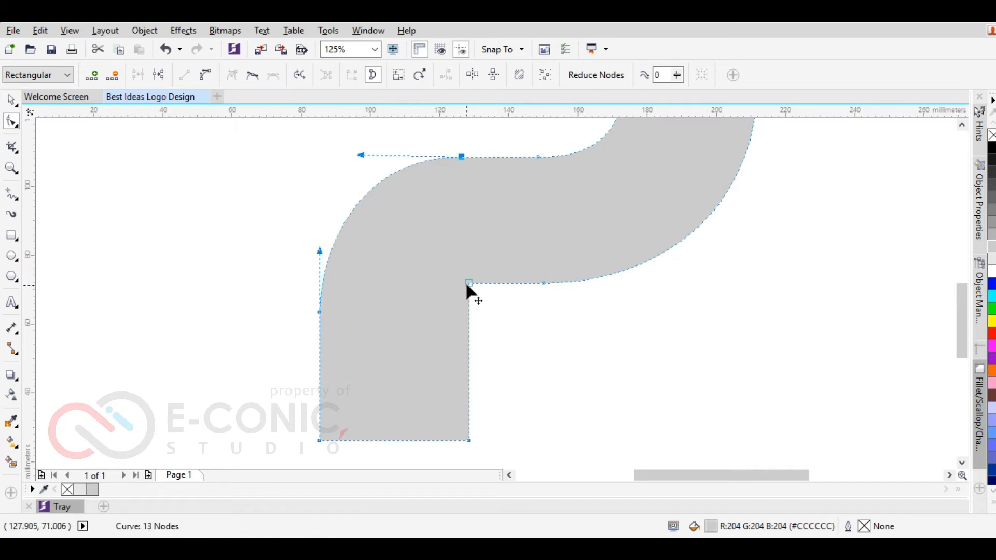
Add a node midway on the stem's right edge and delete the stem's lower-right corner node.
click(468, 352)
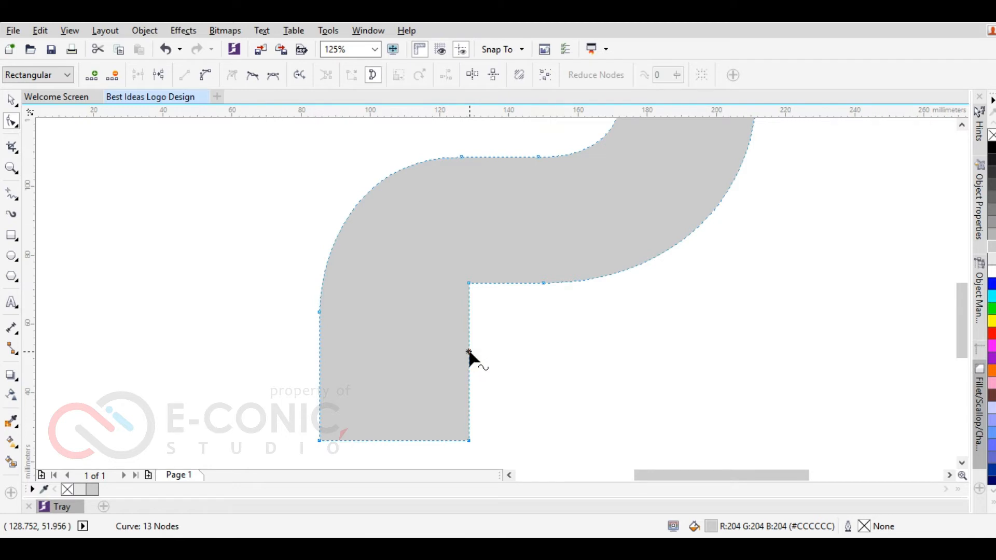
double_click(469, 353)
click(467, 440)
key(Delete)
Convert the diagonal segment at the foot of the stem to a curve and bow it outward.
click(401, 392)
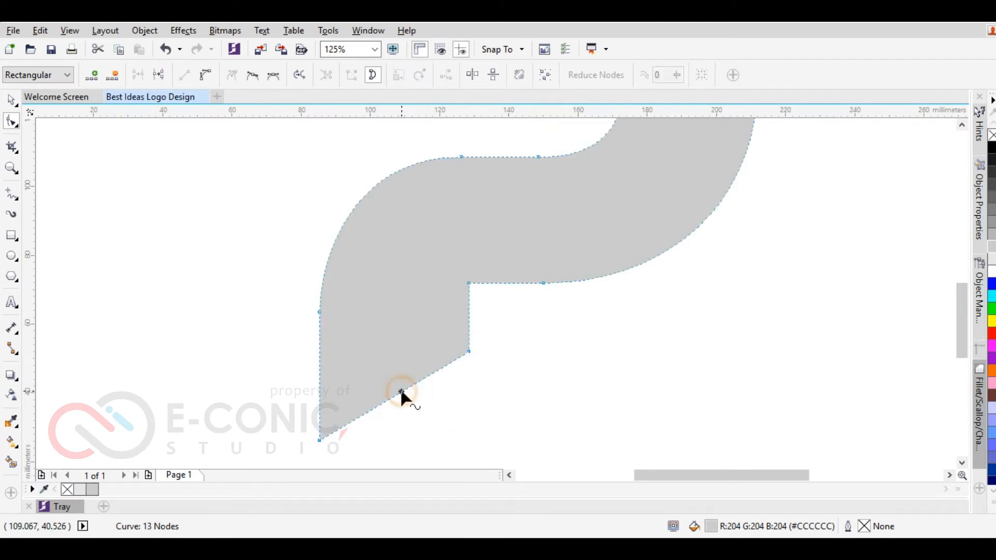
click(205, 75)
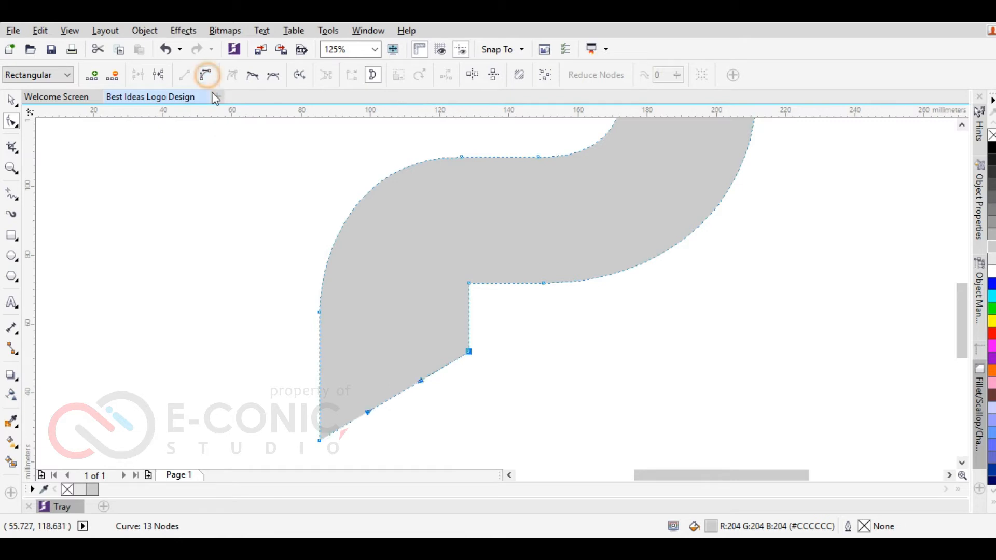
drag(405, 393, 421, 414)
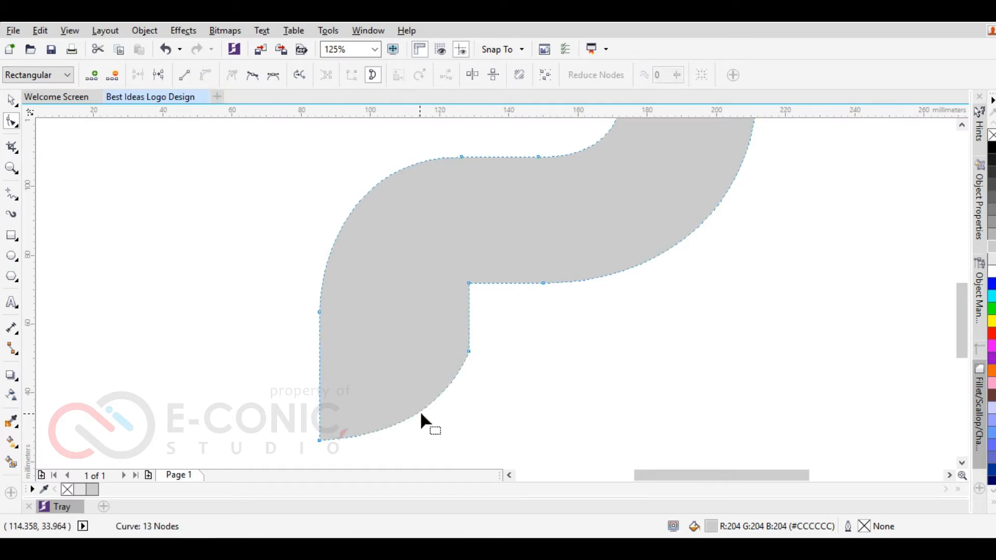
Raise the foot curve's upper node, make its lower handle horizontal, and lengthen its upper handle straight downward.
click(469, 353)
drag(470, 357, 469, 335)
drag(442, 393, 468, 386)
drag(389, 436, 385, 439)
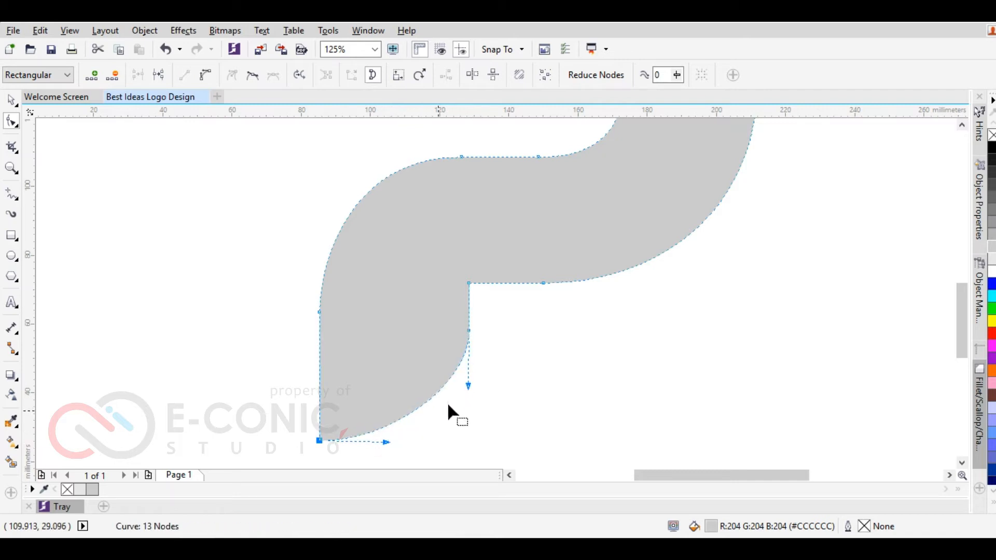
click(469, 386)
drag(468, 387, 465, 408)
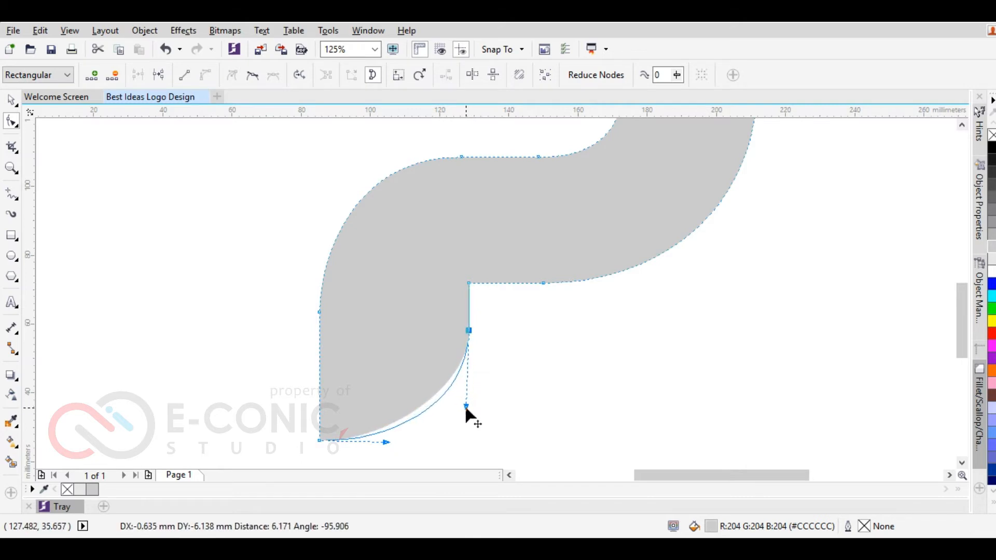
drag(466, 408, 466, 408)
Rework the shoulder curve by raising its stem-side node, keeping that node's handle vertical and slightly shortening the horizontal handle.
click(461, 157)
drag(361, 156, 343, 154)
drag(318, 250, 321, 199)
mouse_move(460, 156)
mouse_down()
mouse_move(482, 157)
mouse_move(459, 158)
mouse_up()
key(ctrl+z)
drag(319, 312, 319, 284)
drag(320, 175, 322, 209)
drag(343, 155, 367, 157)
Shorten the foot curve's vertical handle, level its horizontal handle and nudge its upper node slightly higher.
click(468, 330)
drag(467, 410, 466, 390)
drag(385, 441, 388, 439)
drag(469, 331, 468, 320)
Refine the shoulder curve by shortening its vertical and horizontal handles and nudging its counter-side node slightly left.
click(462, 156)
drag(367, 157, 386, 158)
click(320, 289)
drag(319, 209, 318, 237)
mouse_move(386, 157)
mouse_down()
mouse_move(381, 167)
mouse_move(369, 157)
mouse_up()
drag(461, 156, 454, 157)
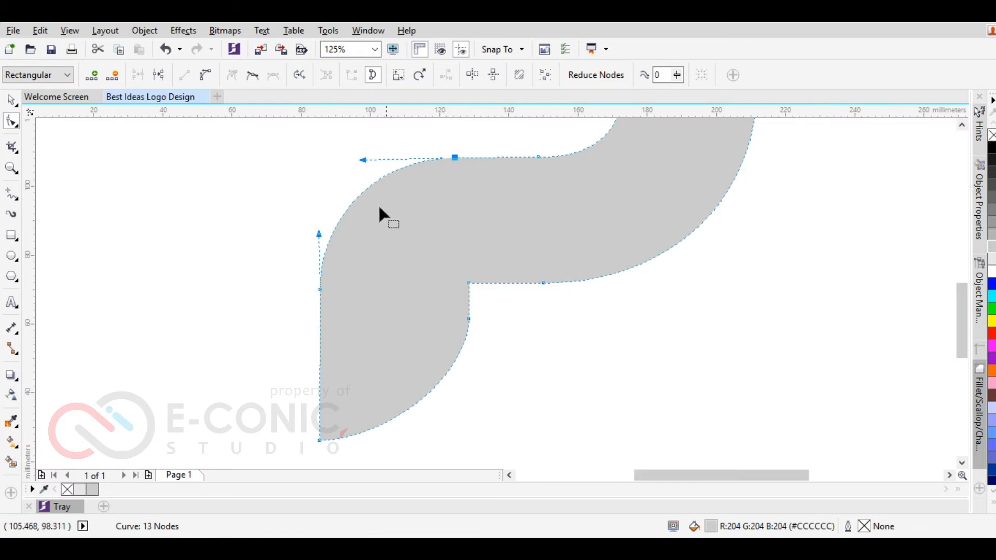
click(508, 341)
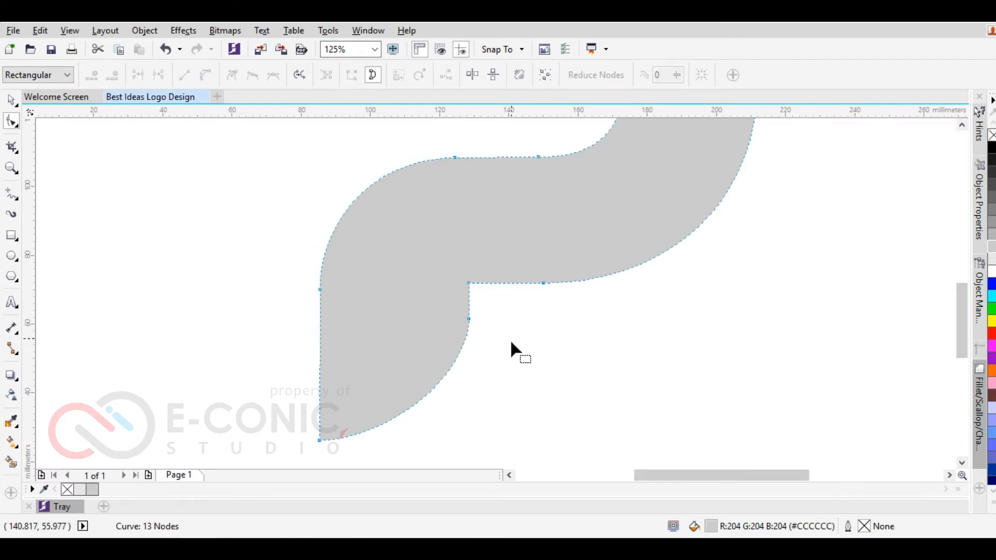
Draw an open Pen line from outside the P's top-left corner through that corner node to the counter's rightmost node.
scroll(519, 336, down, 2)
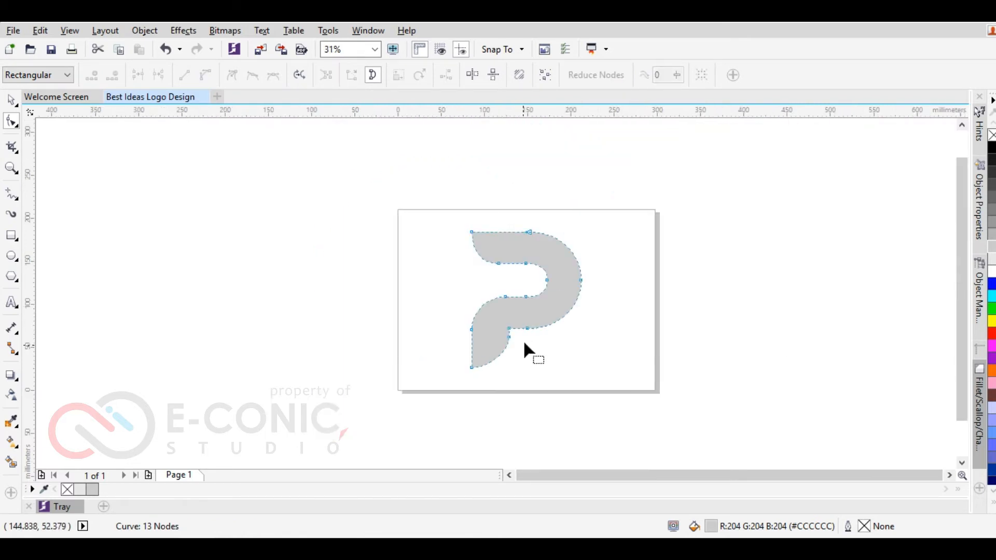
scroll(528, 272, up, 1)
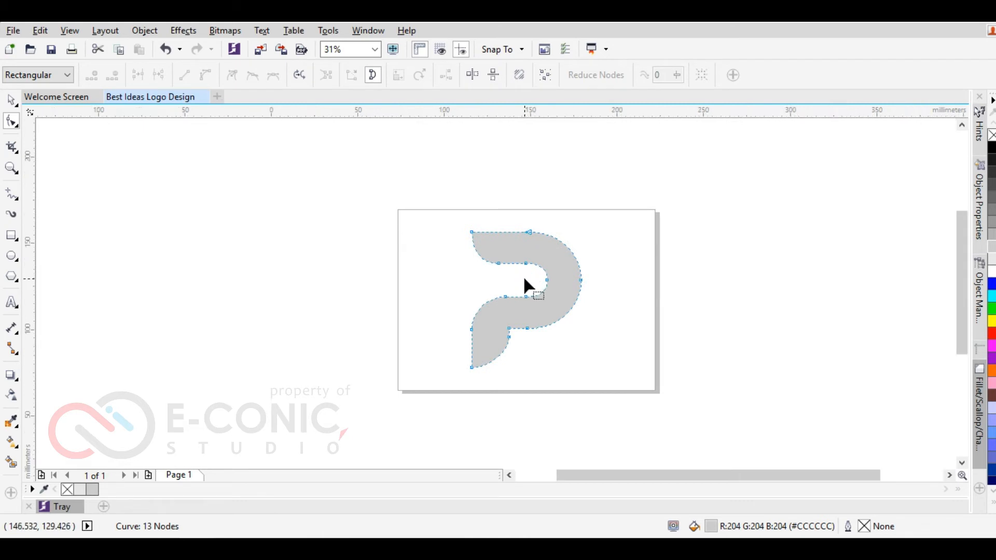
click(470, 247)
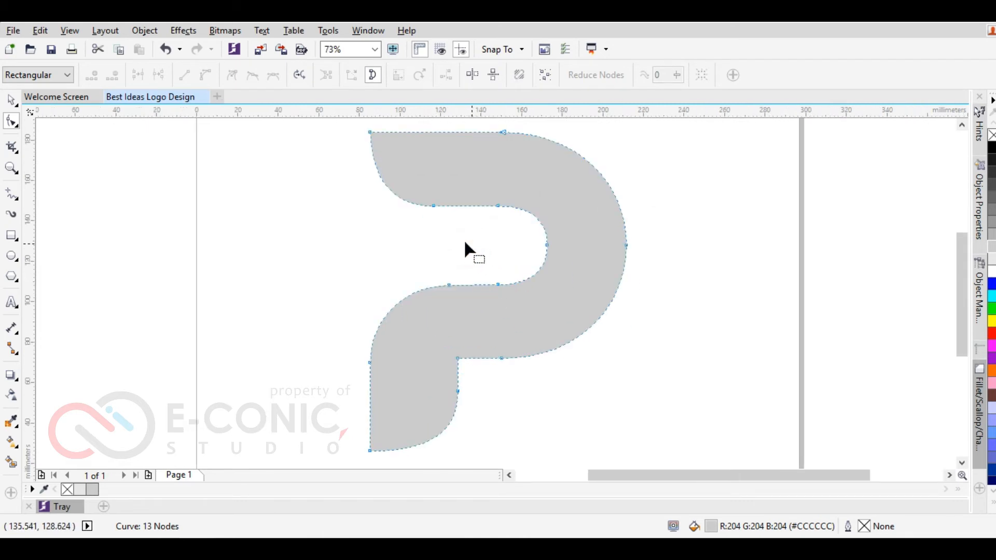
click(17, 200)
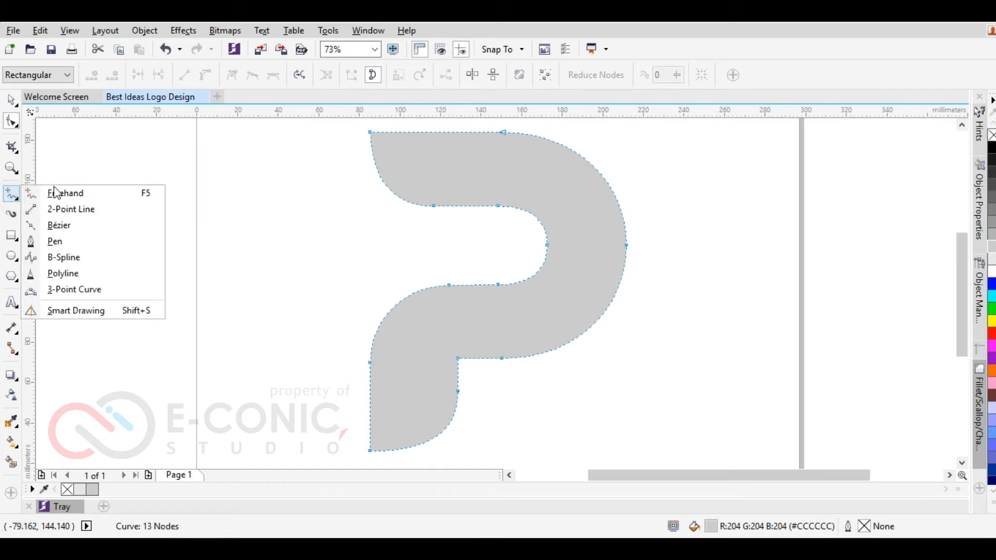
click(65, 244)
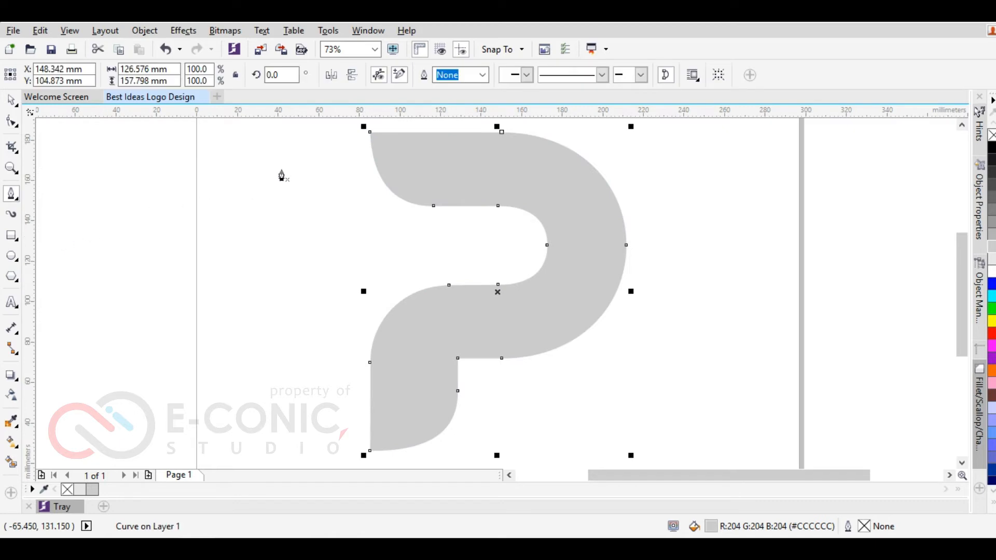
click(348, 124)
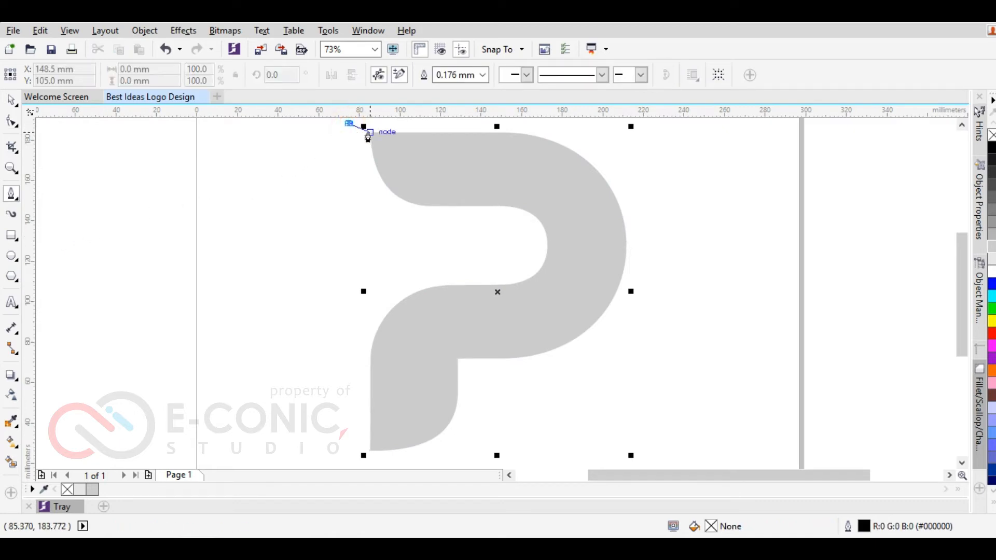
click(370, 132)
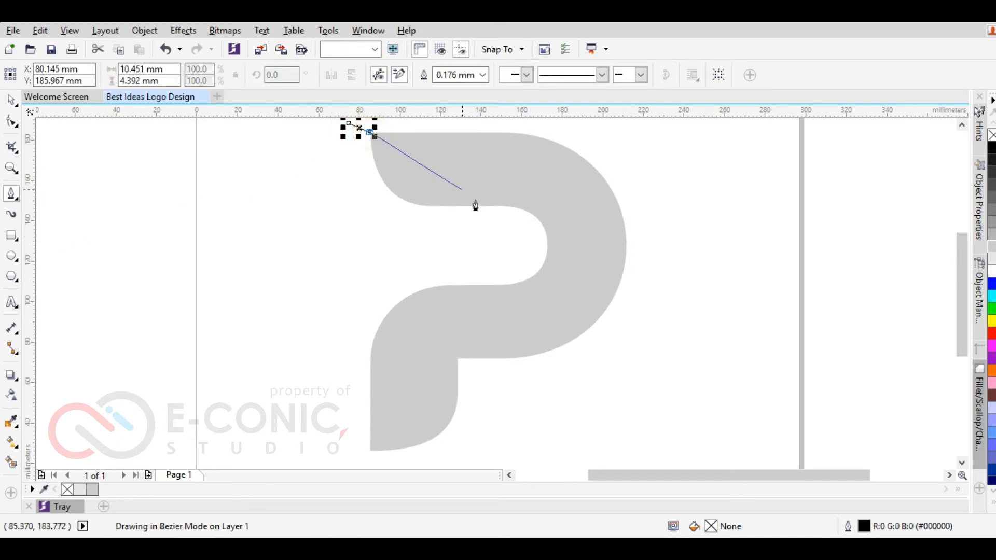
double_click(547, 246)
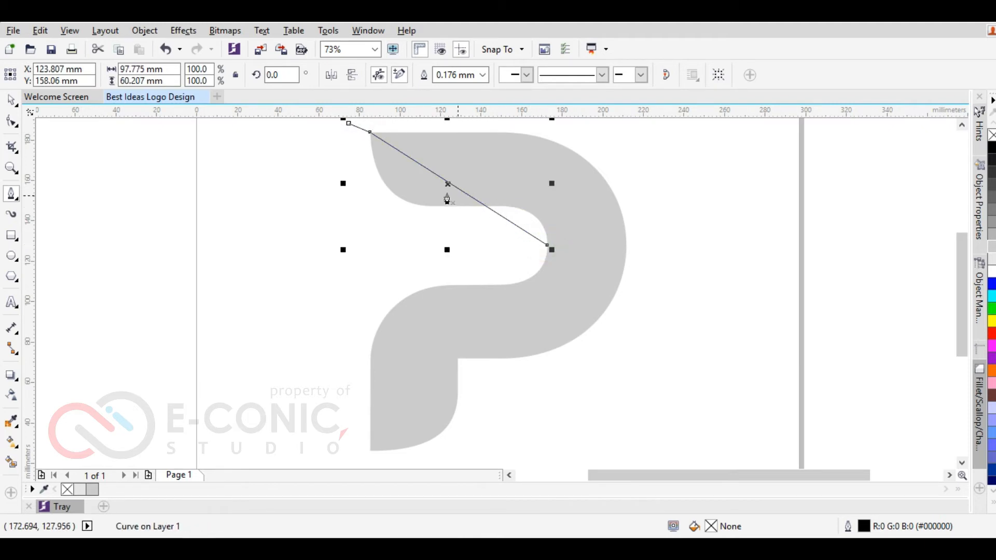
Draw a second open Pen line from just outside the inner corner, through its node, to the stem's bottom-left corner node.
click(477, 384)
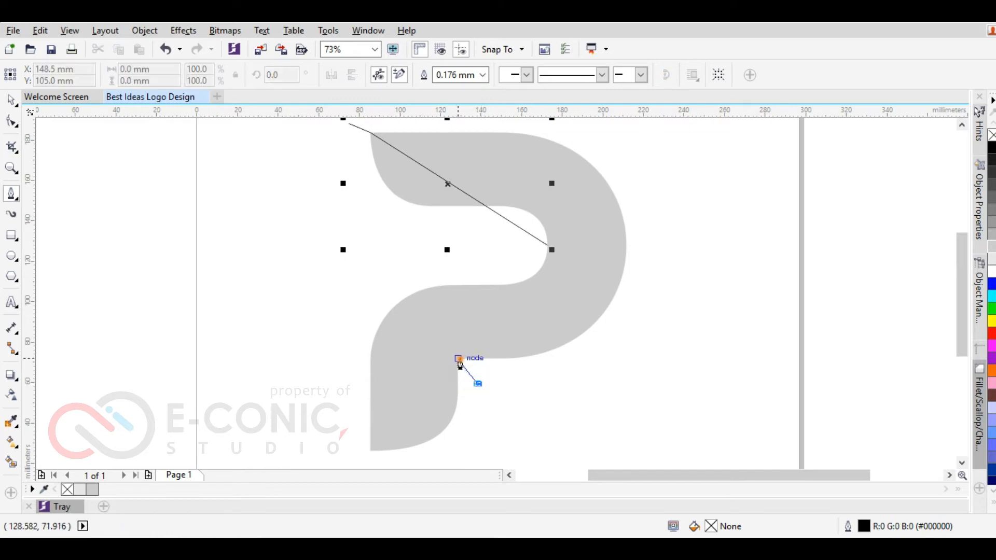
click(459, 358)
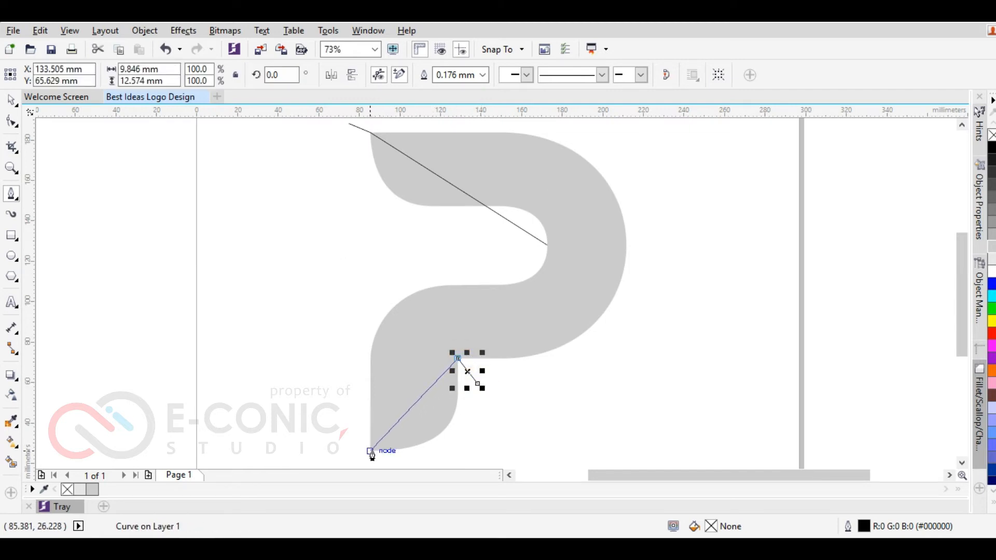
double_click(370, 451)
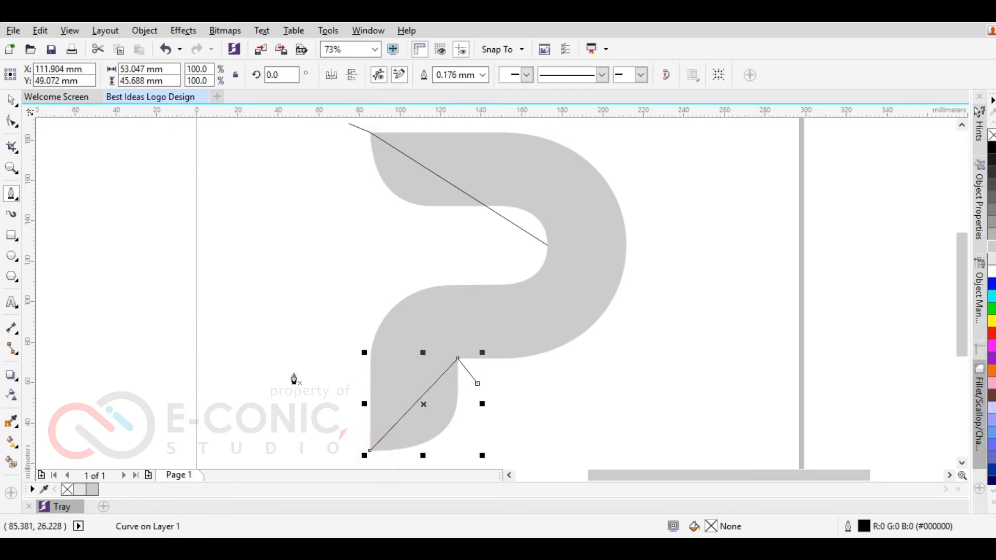
Convert the lower Pen line's long diagonal segment to a curve and bow it up and to the left.
click(11, 121)
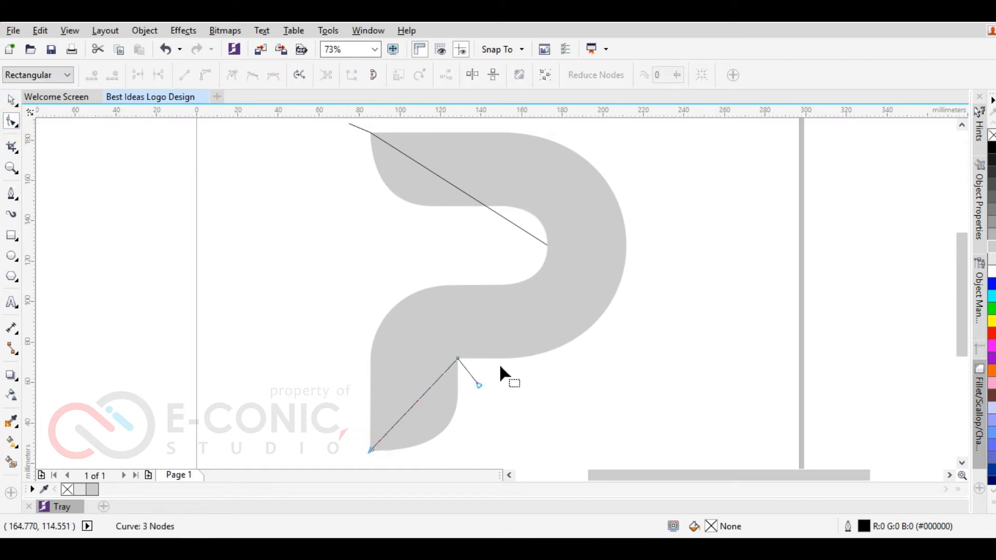
scroll(421, 438, up, 2)
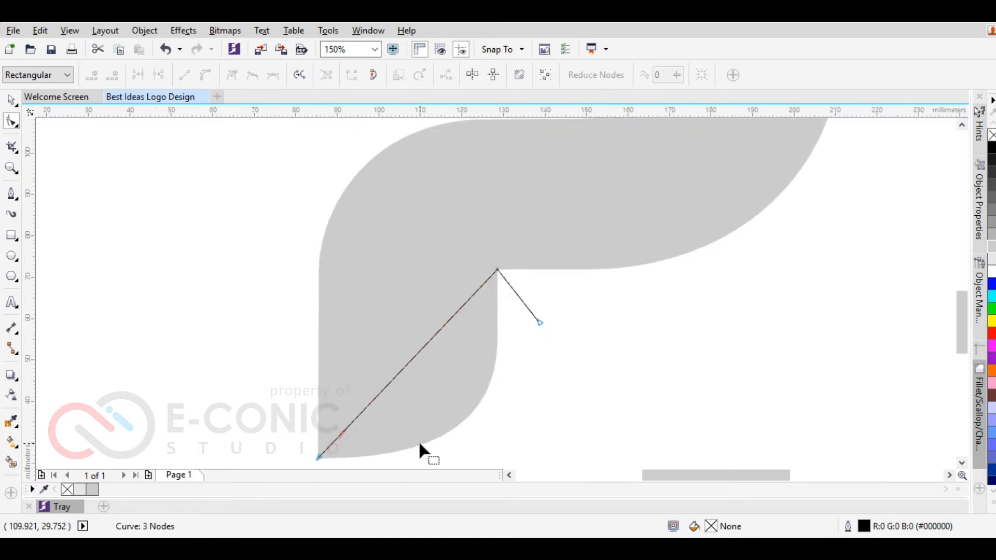
click(410, 360)
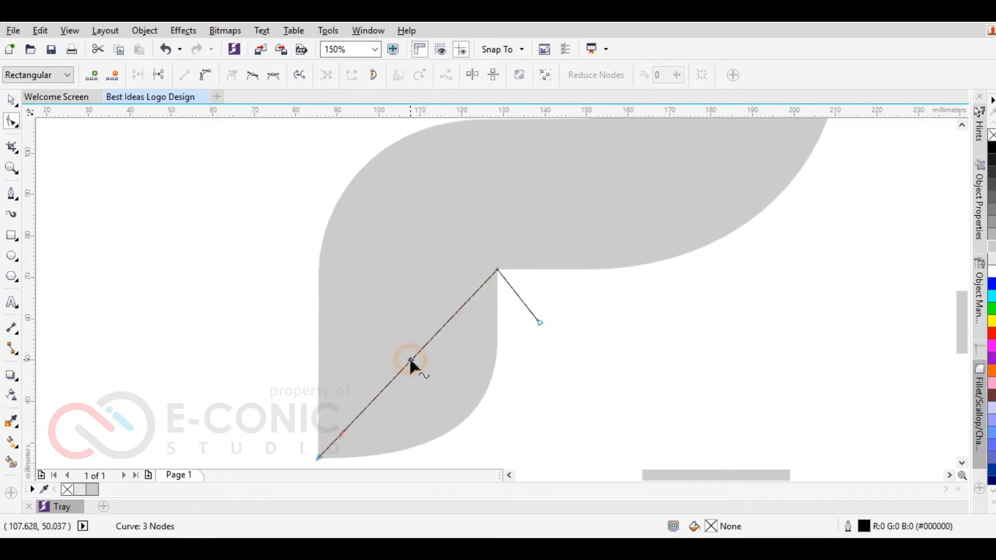
click(205, 75)
drag(408, 361, 369, 317)
Make the lower line's stem-side handle vertical and longer, and its inner-corner handle horizontal and slightly longer.
click(498, 269)
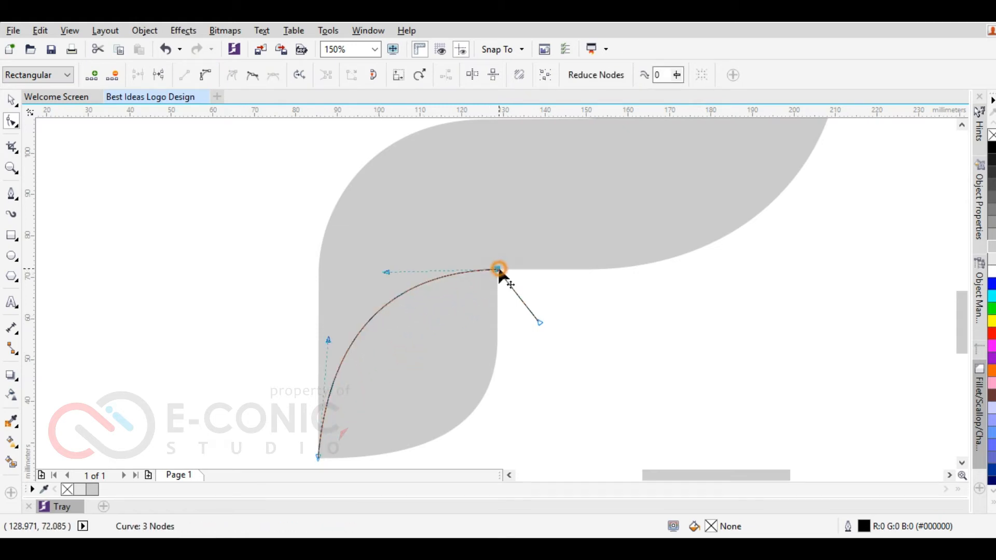
drag(326, 342, 318, 325)
drag(386, 271, 380, 269)
drag(318, 325, 317, 308)
Select the P shape and move the foot curve's upper node a little higher on the stem's right edge.
click(434, 319)
drag(497, 334, 501, 312)
click(318, 457)
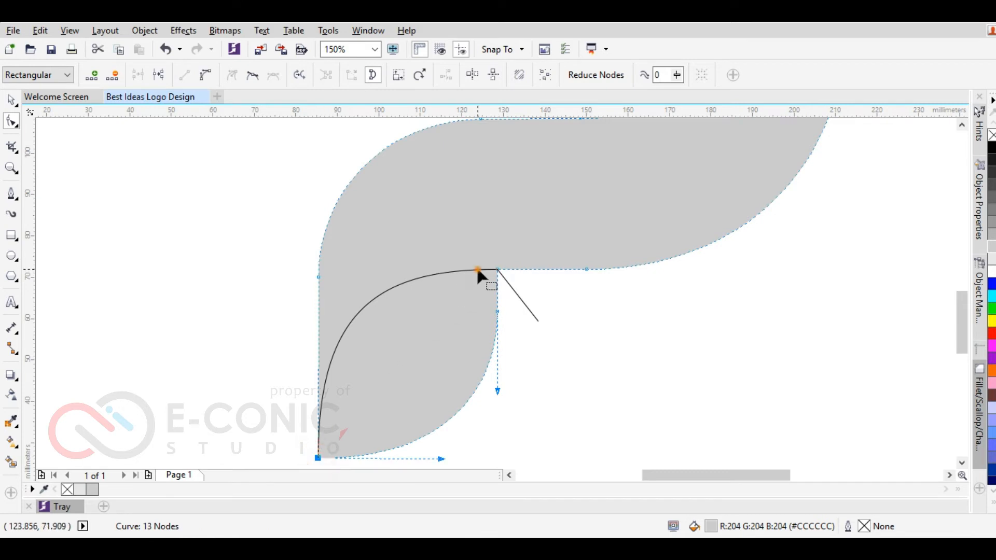
Lengthen the lower line's horizontal handle slightly and shorten its vertical handle slightly.
click(497, 269)
drag(379, 269, 370, 272)
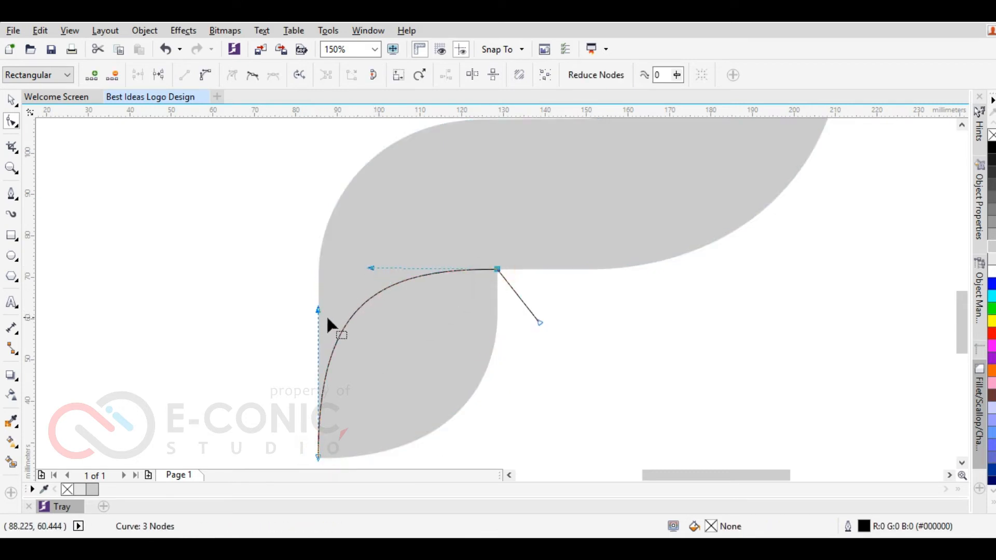
drag(318, 311, 318, 321)
Convert the upper Pen line's long diagonal segment to a curve and bow it up and to the right toward the bowl.
scroll(442, 267, down, 1)
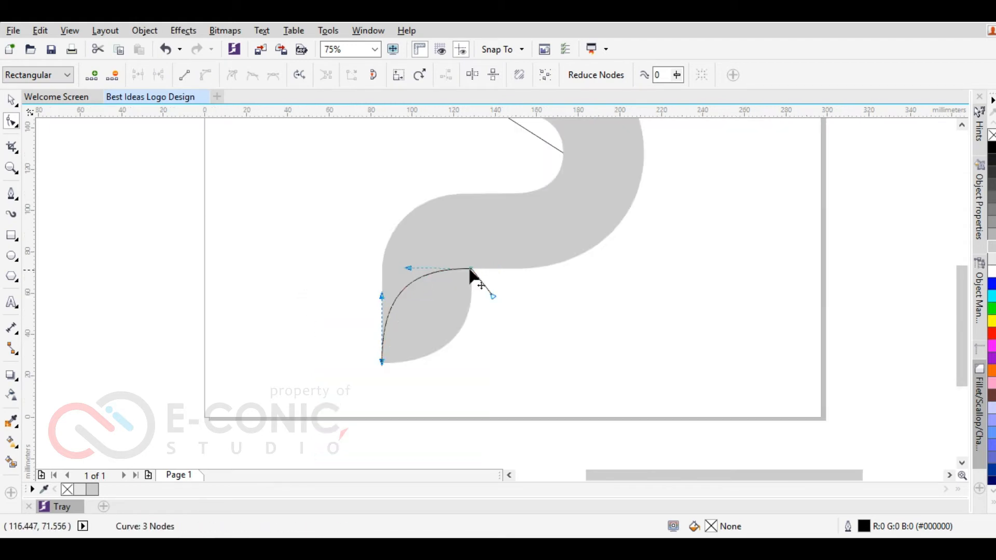
scroll(534, 264, down, 1)
scroll(534, 171, up, 1)
click(525, 225)
click(472, 190)
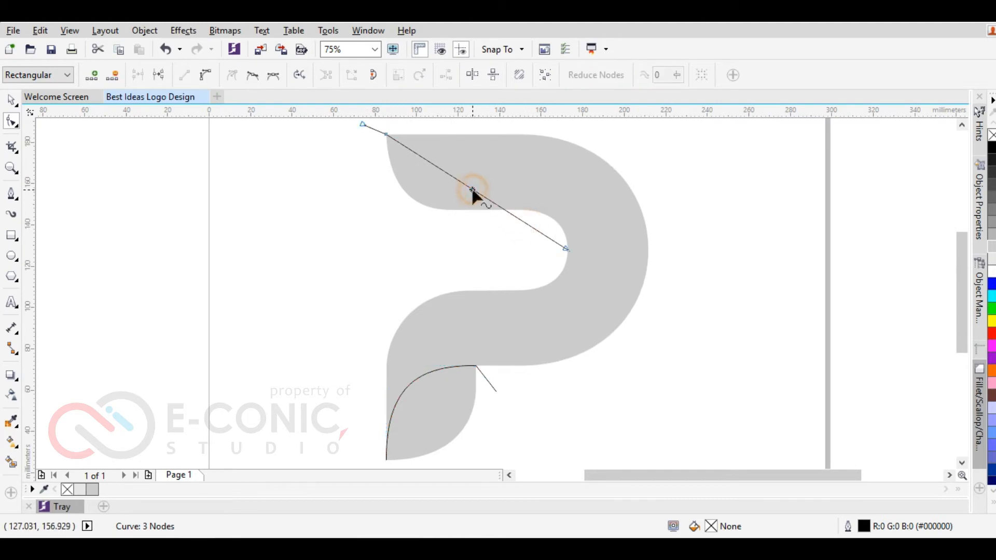
click(205, 75)
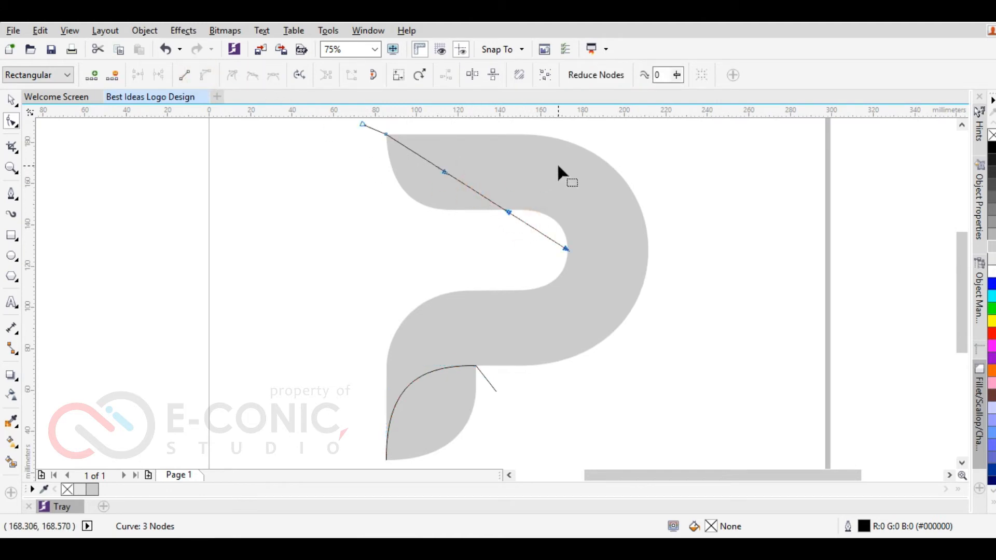
scroll(552, 163, up, 1)
scroll(540, 156, down, 2)
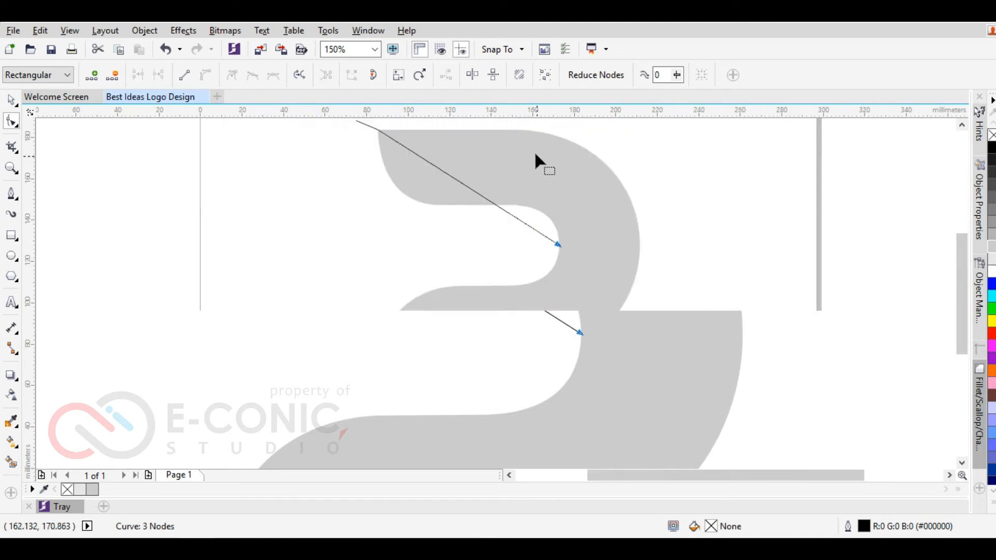
scroll(533, 125, up, 1)
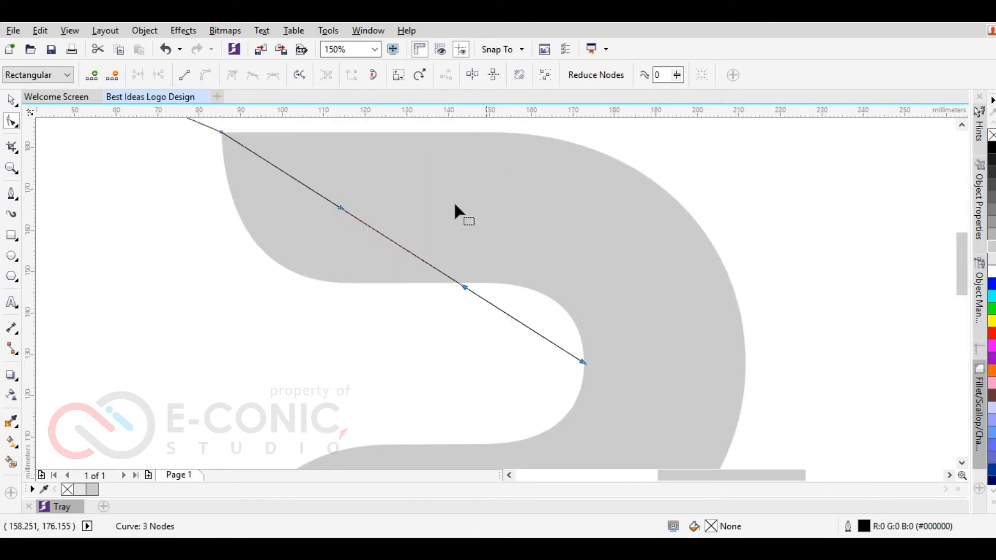
drag(406, 250, 497, 201)
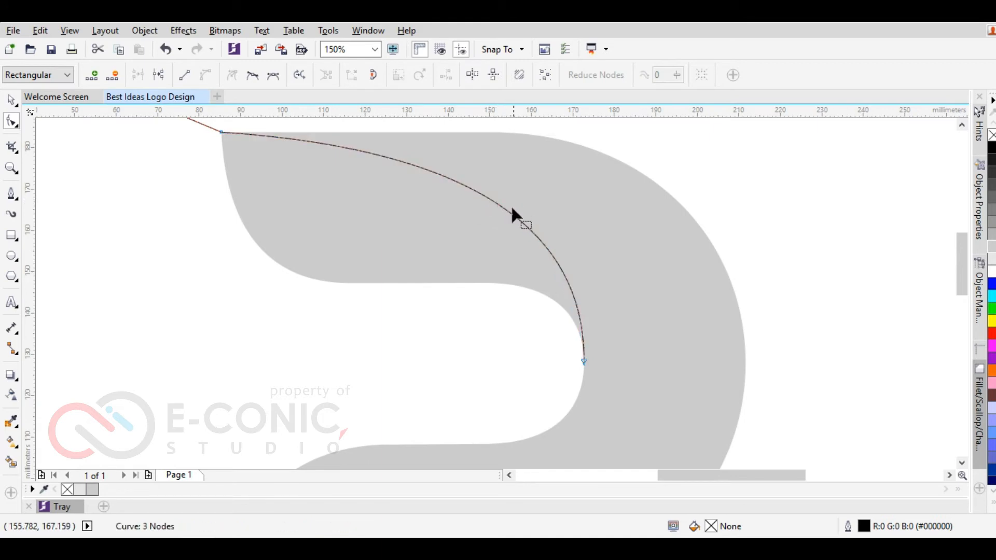
click(583, 360)
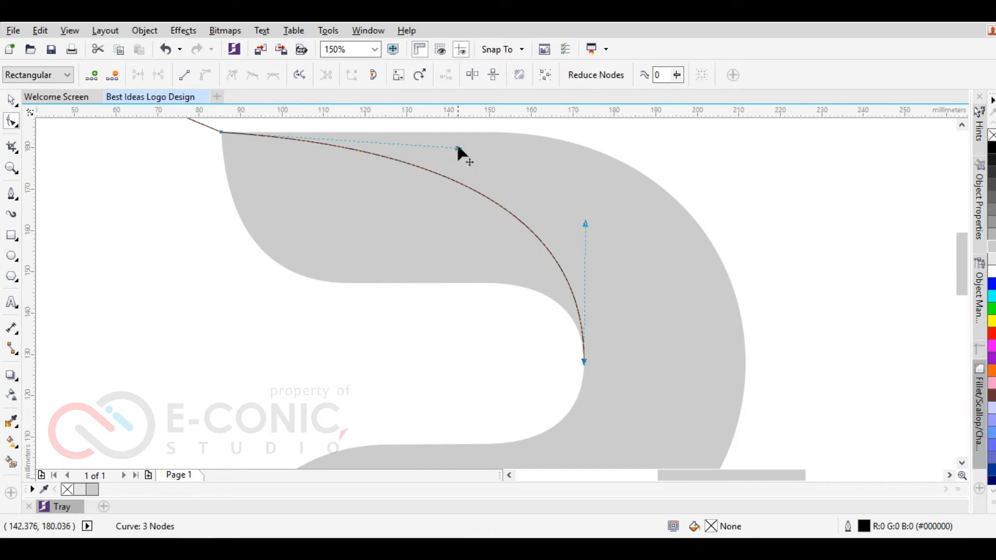
Level the upper line's start handle along the P's top edge and shorten its handle at the counter end.
drag(458, 148, 474, 132)
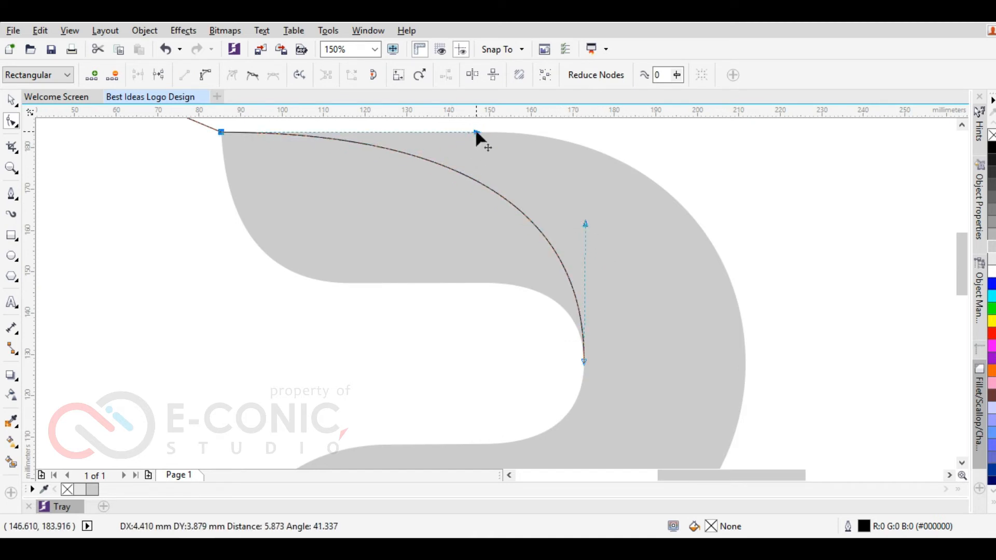
click(585, 223)
drag(585, 223, 590, 270)
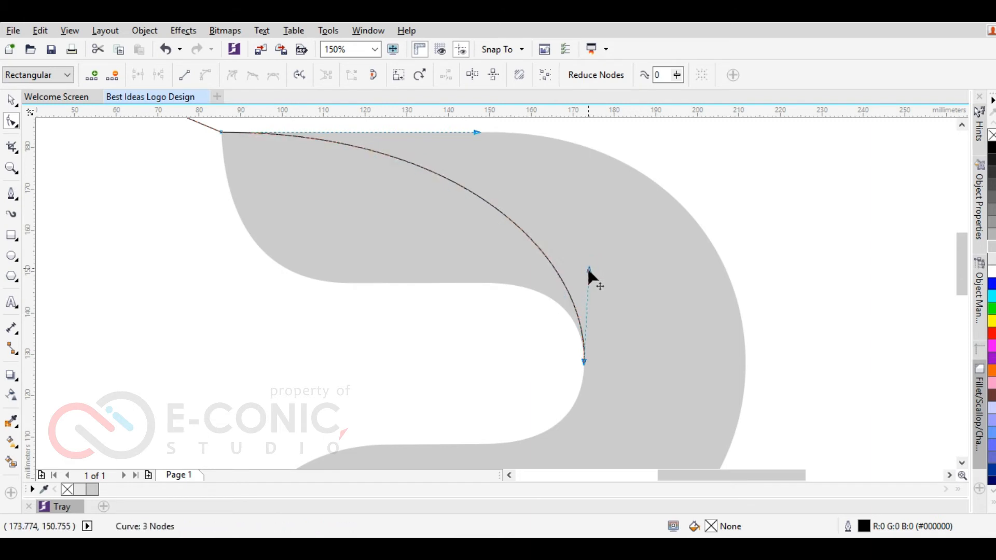
scroll(579, 362, up, 2)
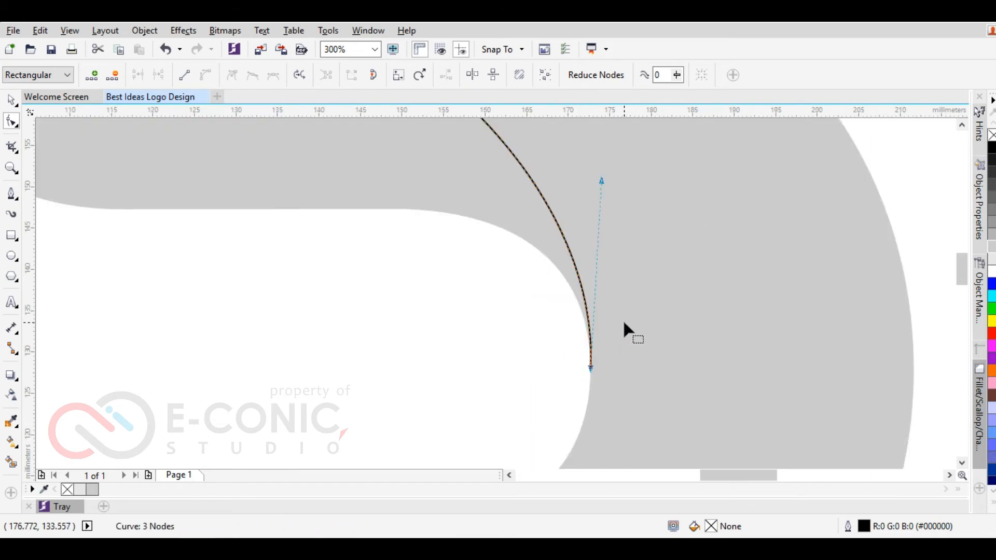
drag(601, 182, 602, 202)
scroll(600, 205, down, 4)
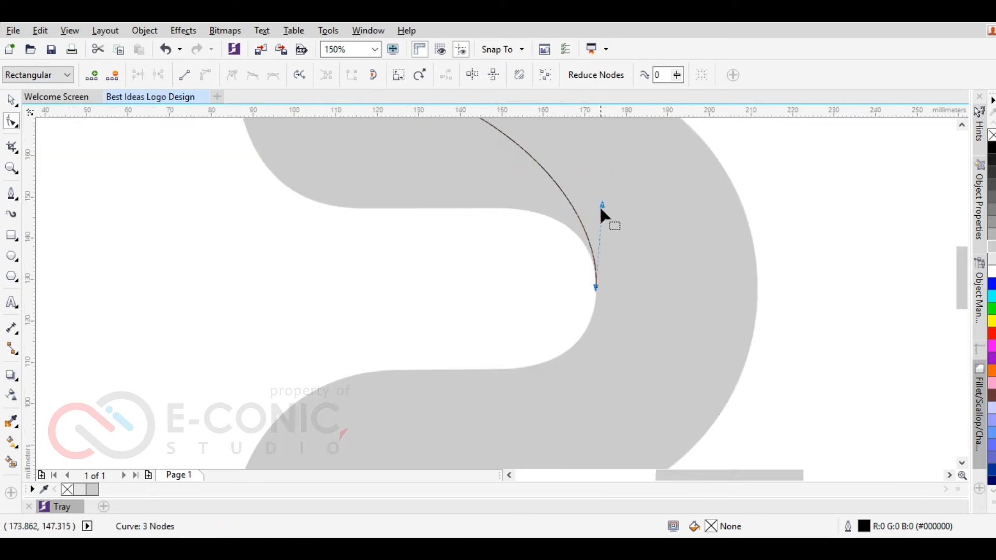
Move the upper line's end node slightly up the counter edge, tilt its handle inward and lengthen the start handle.
drag(543, 133, 556, 140)
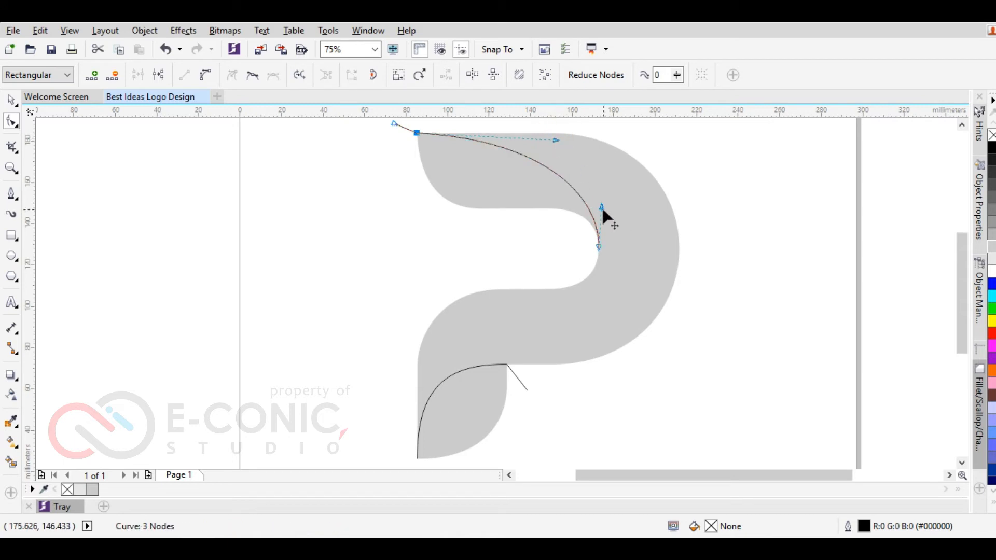
drag(600, 204, 600, 199)
scroll(602, 193, up, 2)
drag(498, 140, 525, 138)
drag(581, 354, 580, 341)
drag(586, 246, 566, 249)
drag(525, 138, 498, 133)
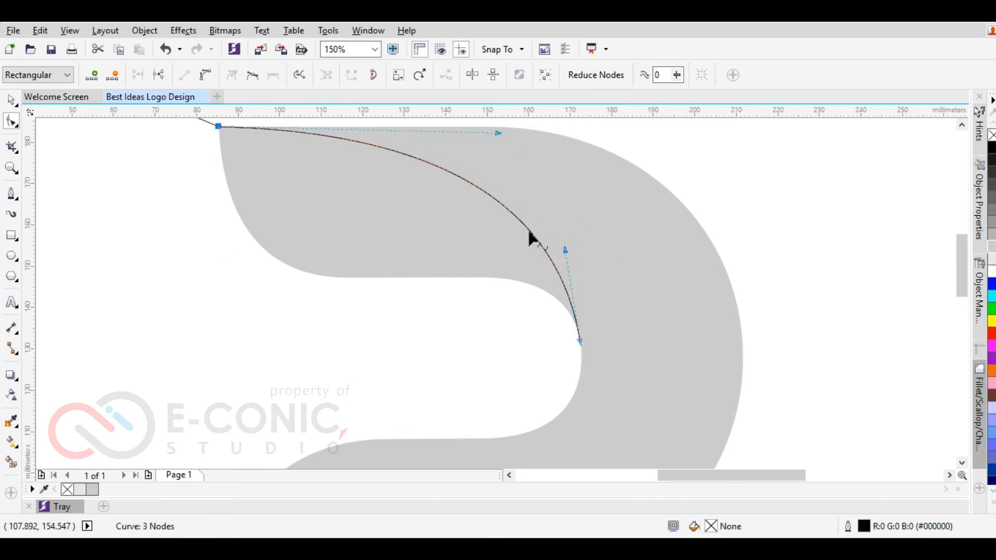
scroll(530, 243, down, 3)
scroll(535, 340, up, 2)
Colour the outlines of the upper and lower dividing lines red.
click(10, 98)
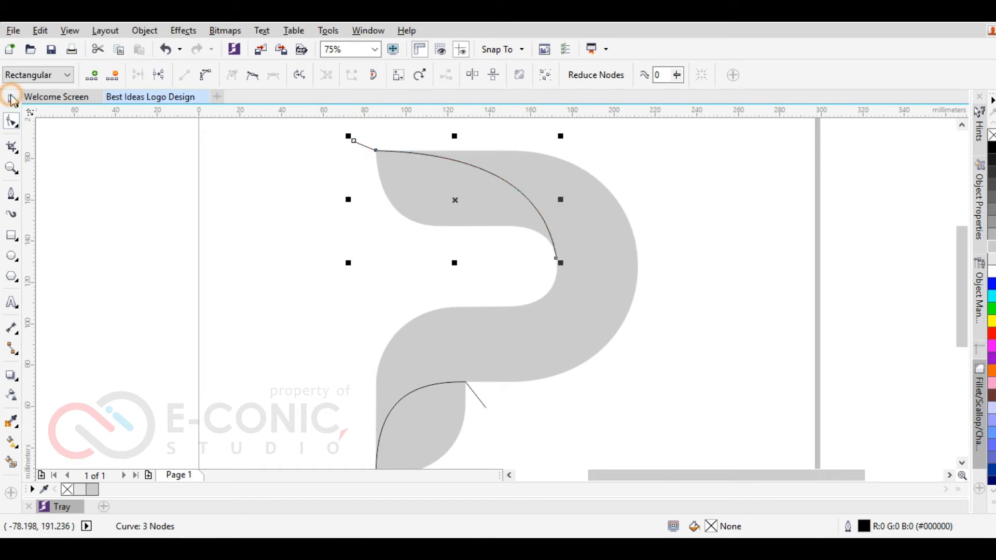
right_click(991, 335)
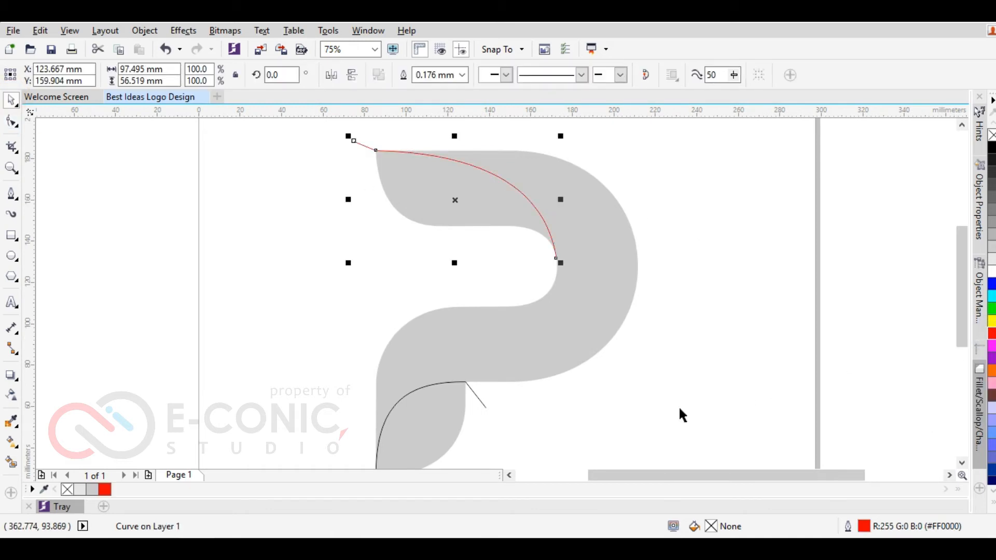
click(477, 397)
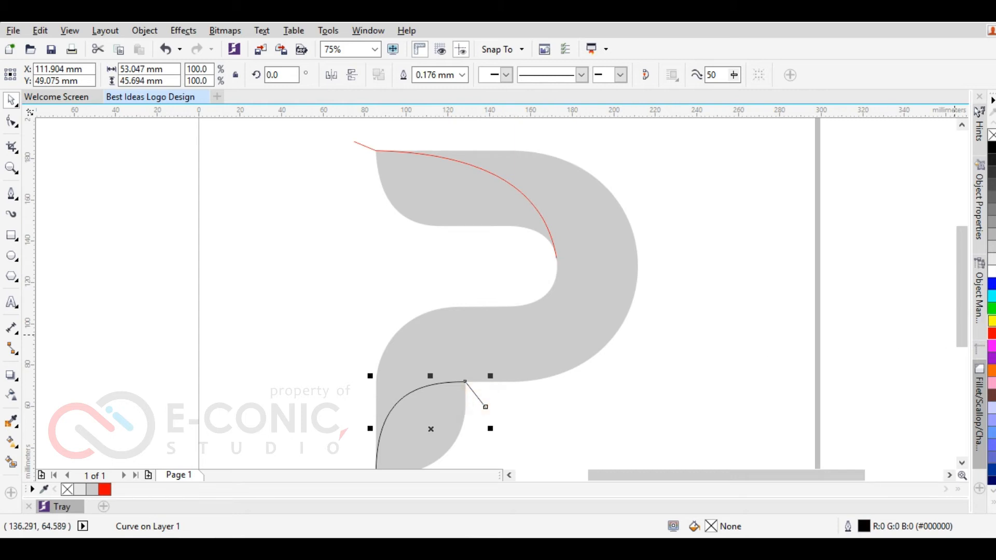
right_click(991, 333)
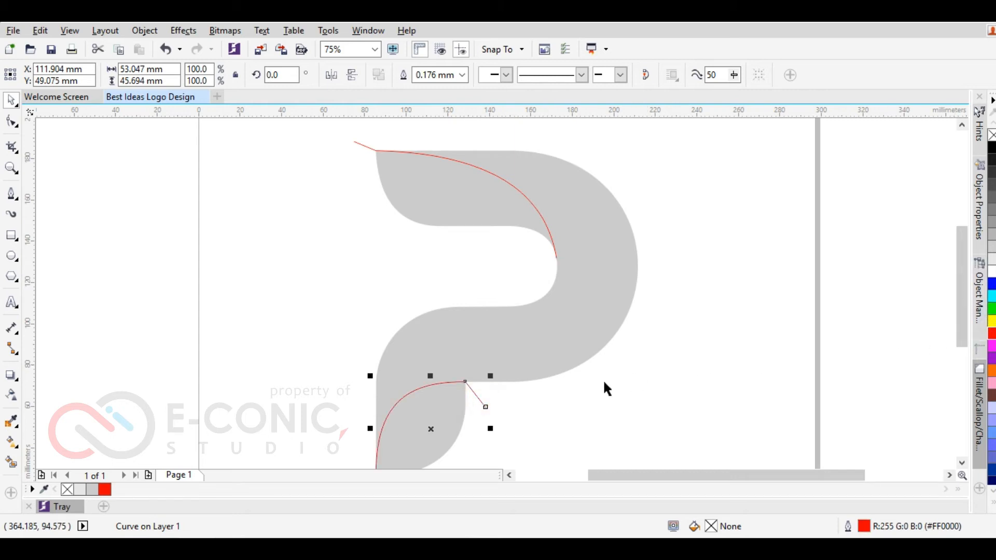
click(579, 398)
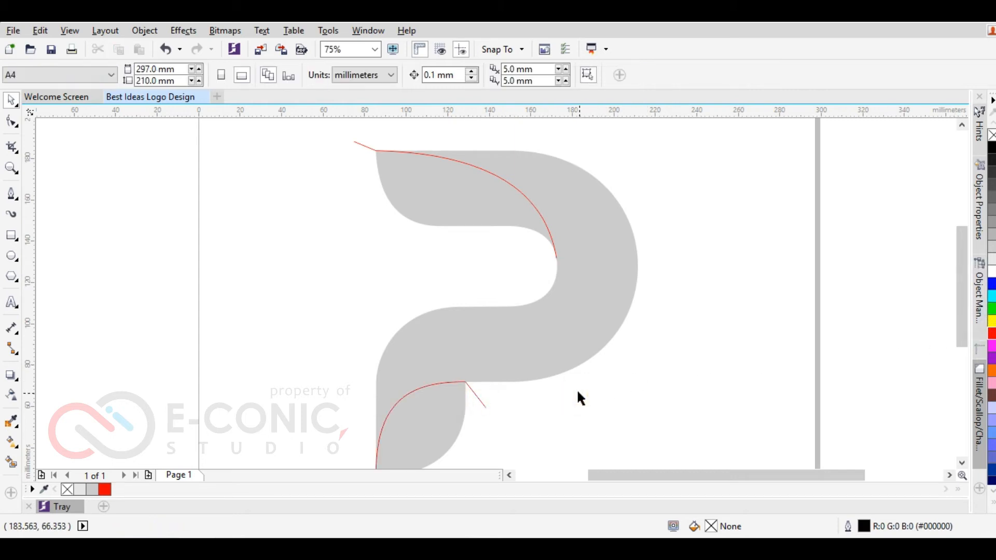
Create a shape from the P's main band between the two red lines with Smart Fill and colour it dark purple #330066.
click(551, 360)
click(264, 305)
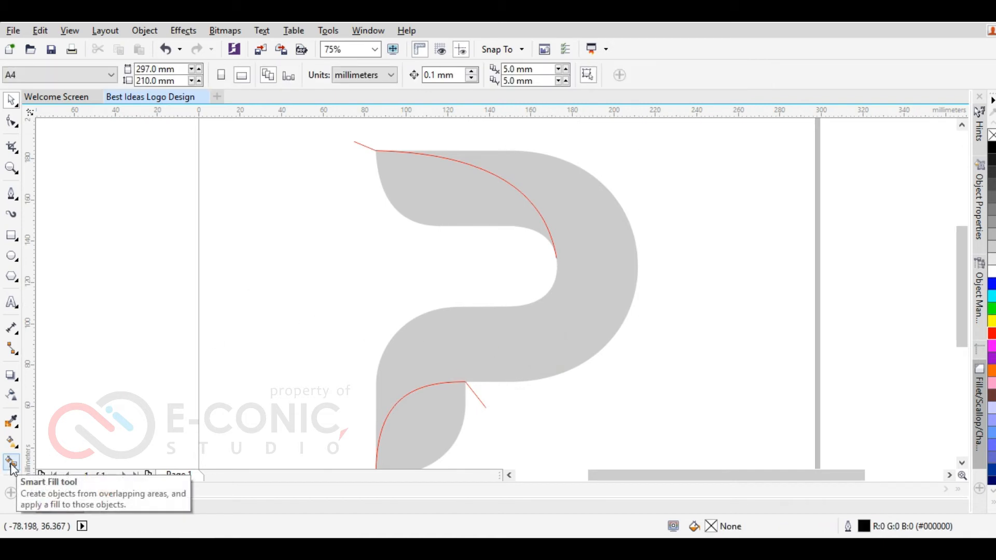
click(10, 463)
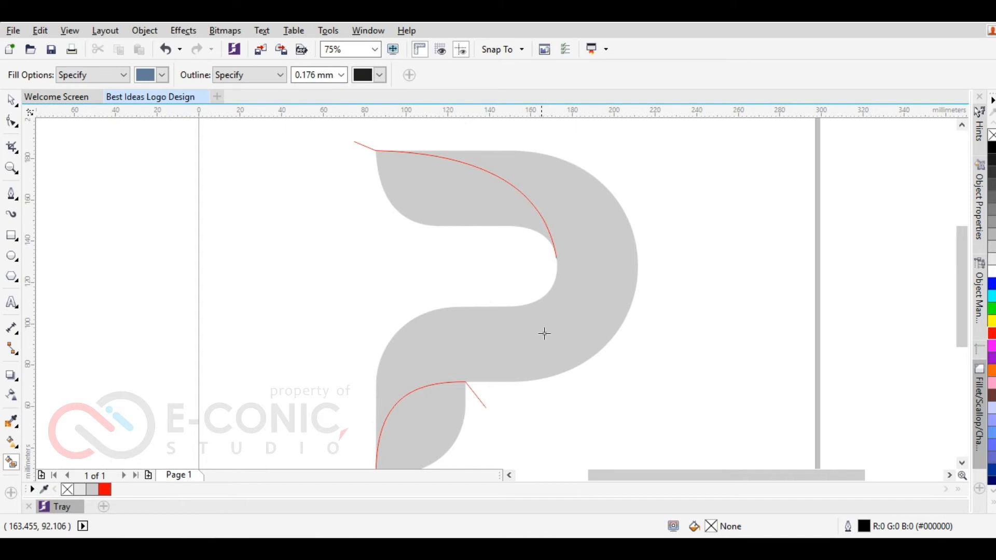
click(542, 332)
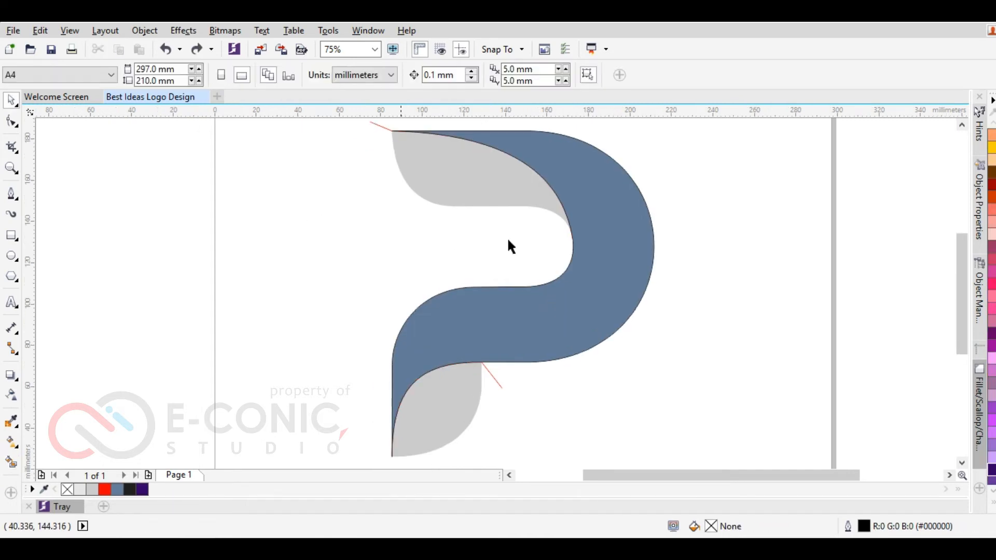
click(622, 224)
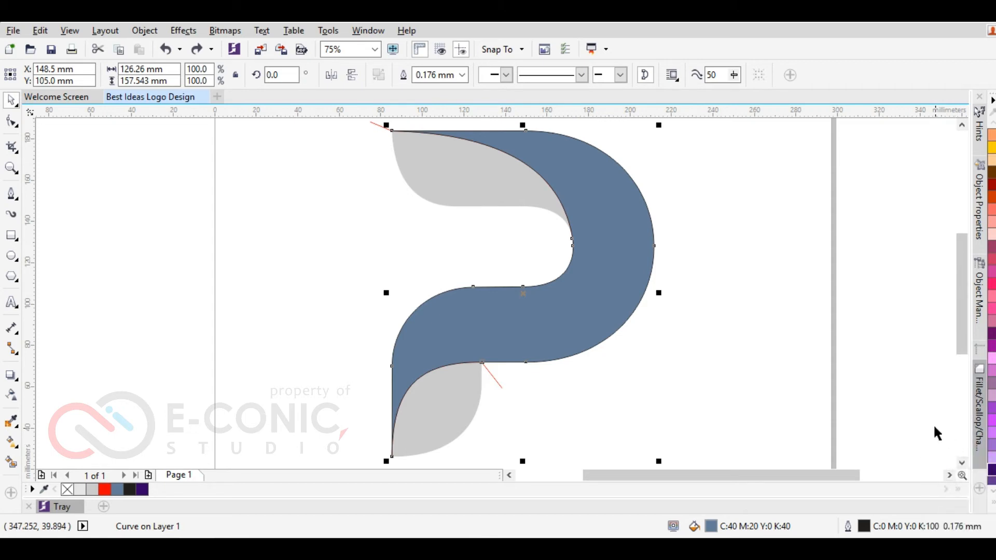
click(991, 470)
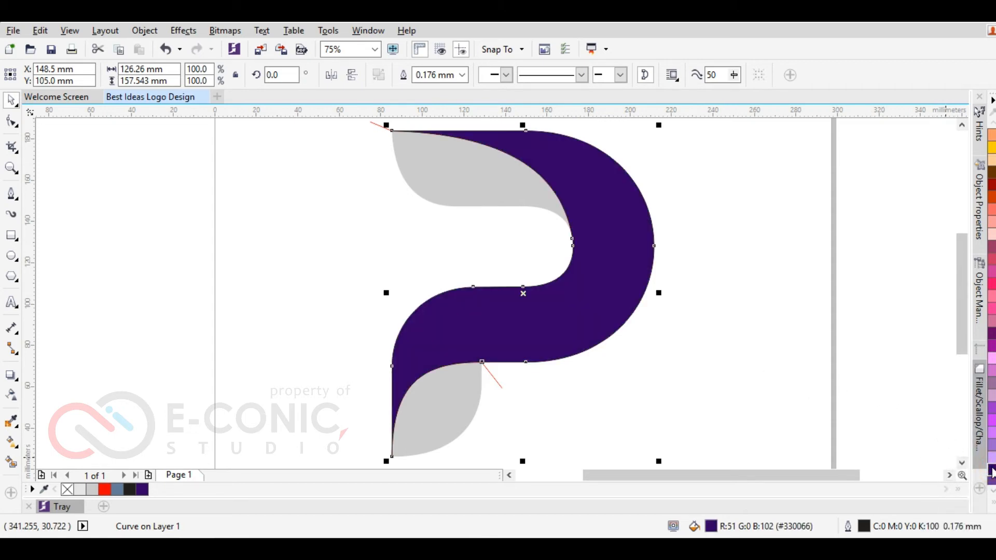
click(345, 262)
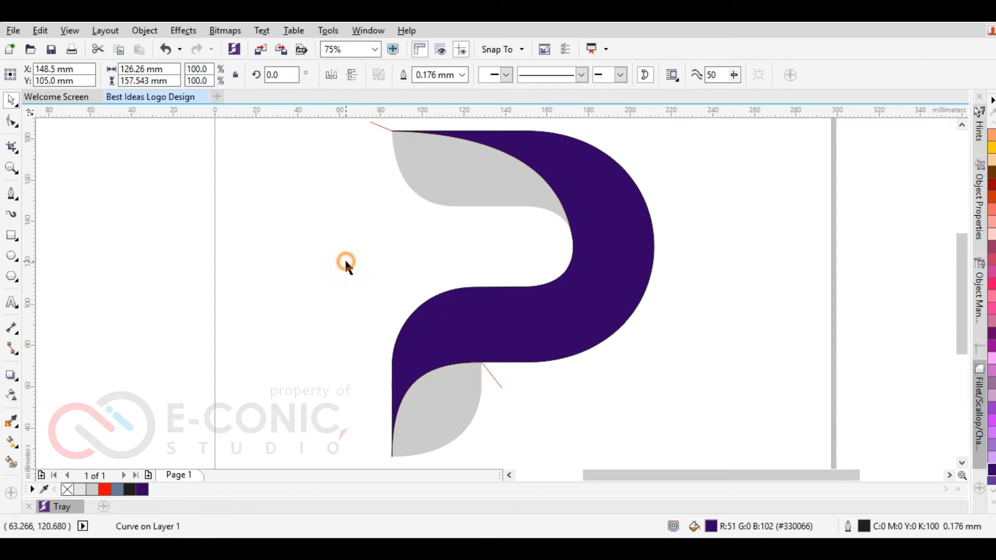
Move the upper red line's rotation centre to the P's top-left corner and rotate the line about 4° clockwise.
click(387, 128)
click(469, 177)
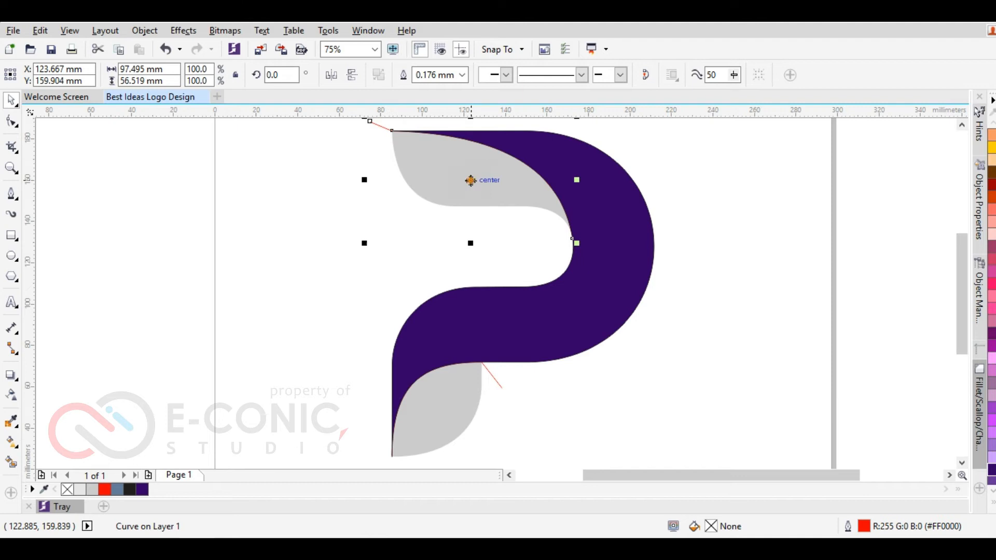
drag(470, 180, 393, 131)
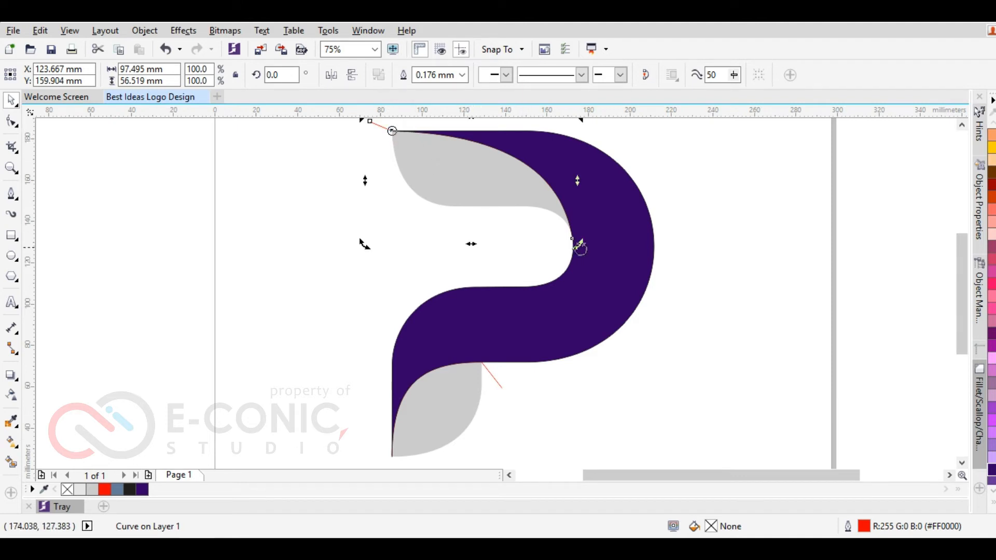
drag(580, 247, 570, 257)
Move the lower red line's rotation centre to the foot's lower-left tip and rotate the line about 8° clockwise.
click(495, 379)
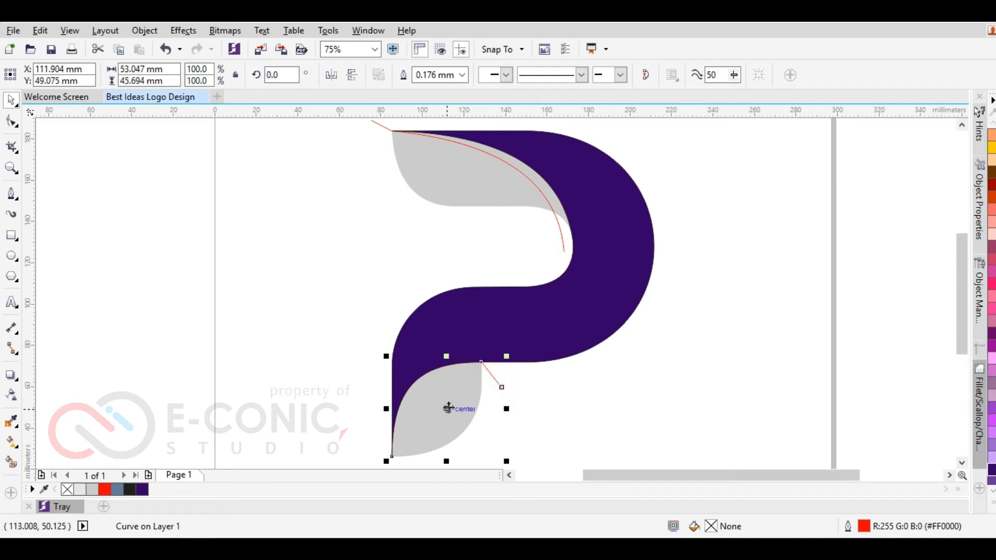
click(446, 409)
drag(446, 410, 392, 457)
drag(507, 357, 524, 370)
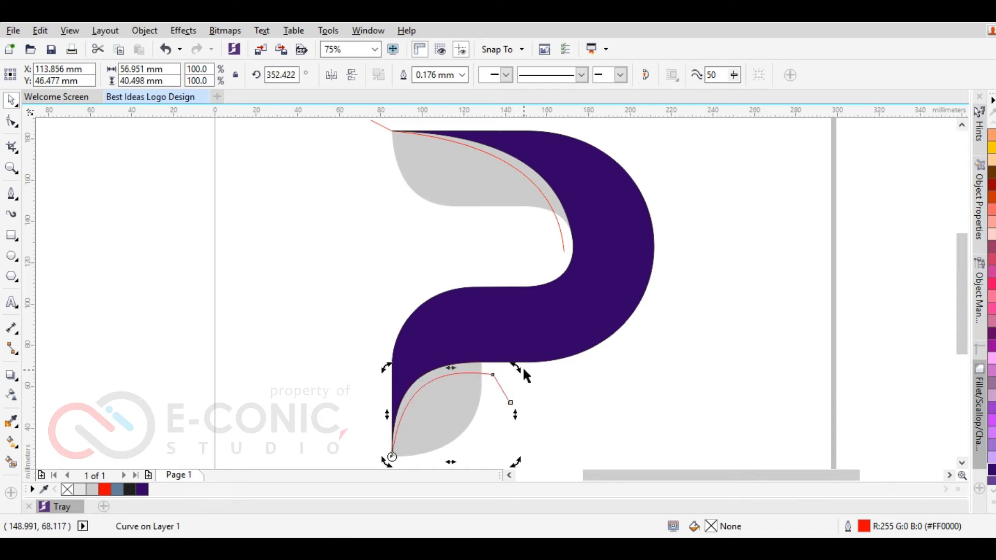
click(450, 262)
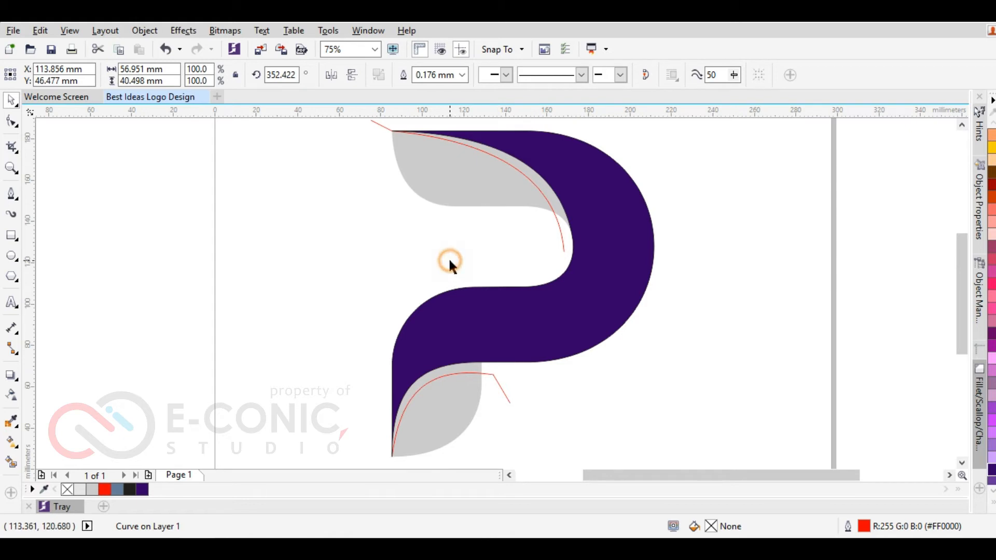
Create blue-grey shapes with Smart Fill from the thin slivers between the purple band and each rotated red line.
click(10, 465)
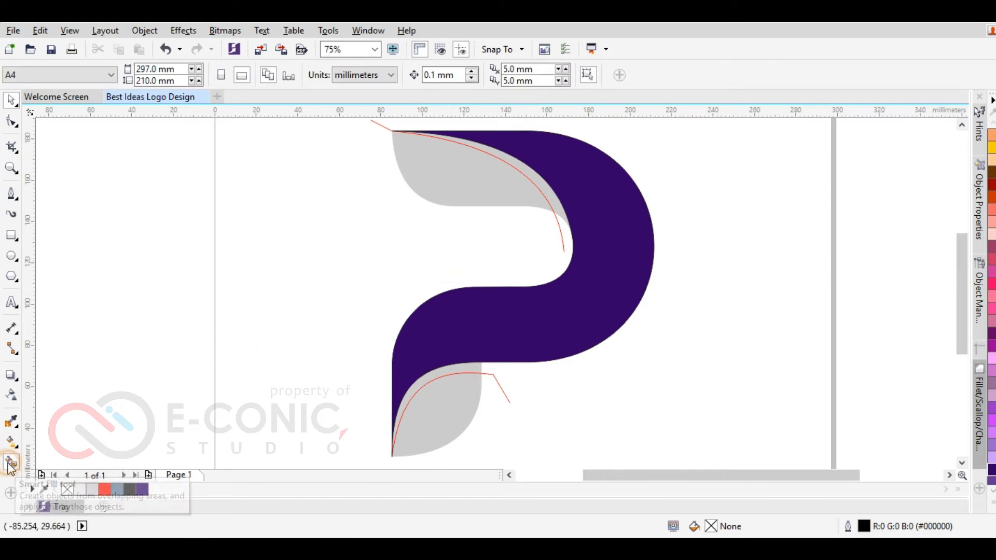
click(537, 177)
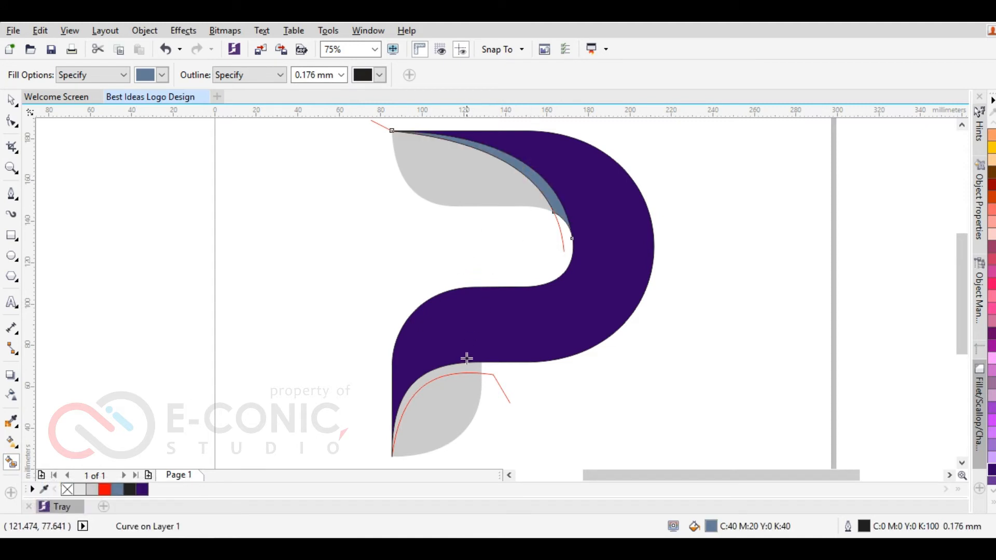
click(466, 369)
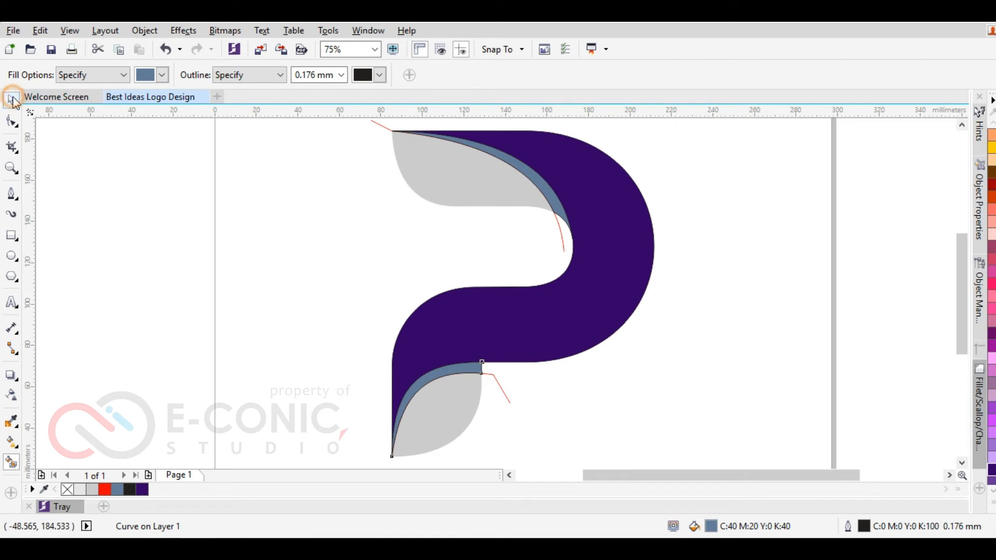
Delete the lower and upper red dividing lines.
click(12, 101)
click(56, 100)
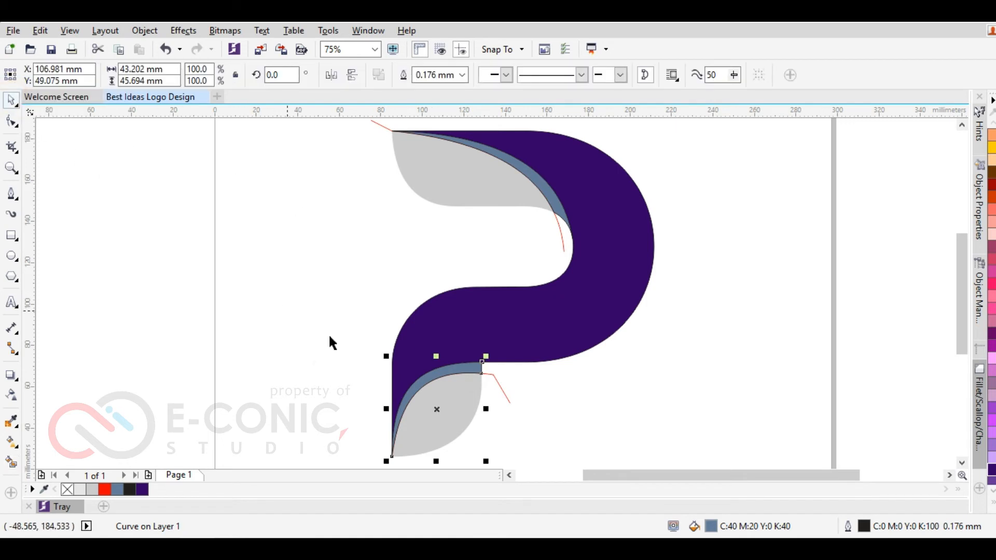
click(527, 409)
drag(504, 392, 596, 387)
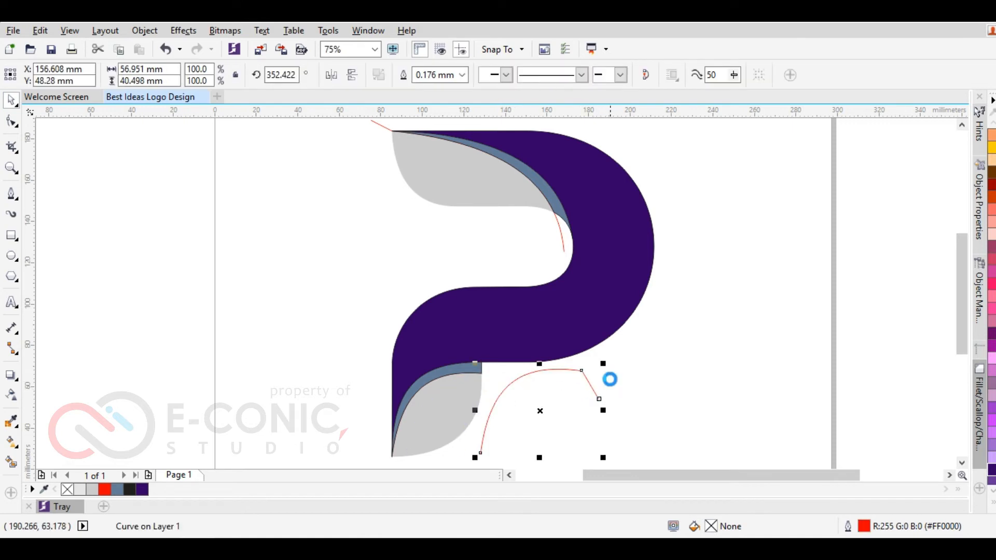
key(Delete)
drag(560, 228, 412, 272)
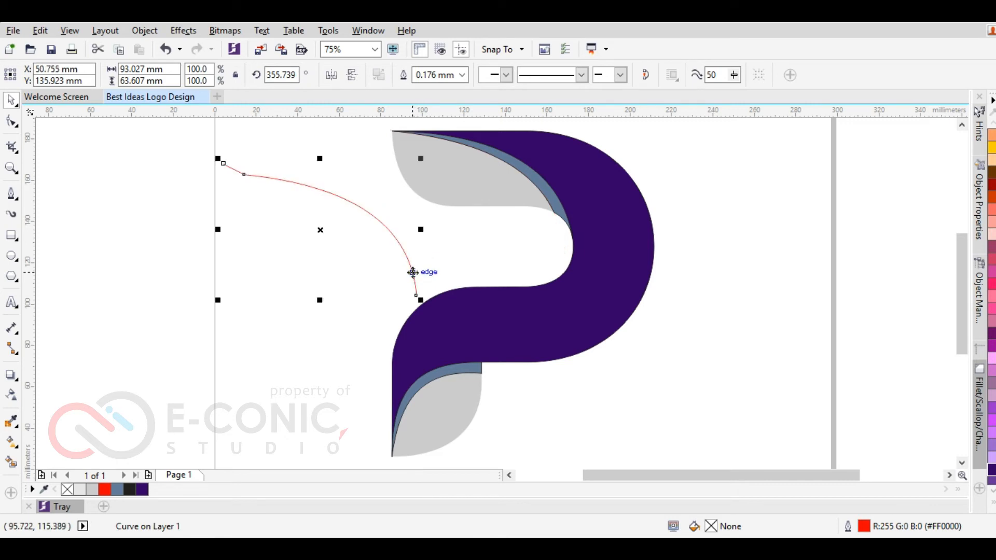
key(Delete)
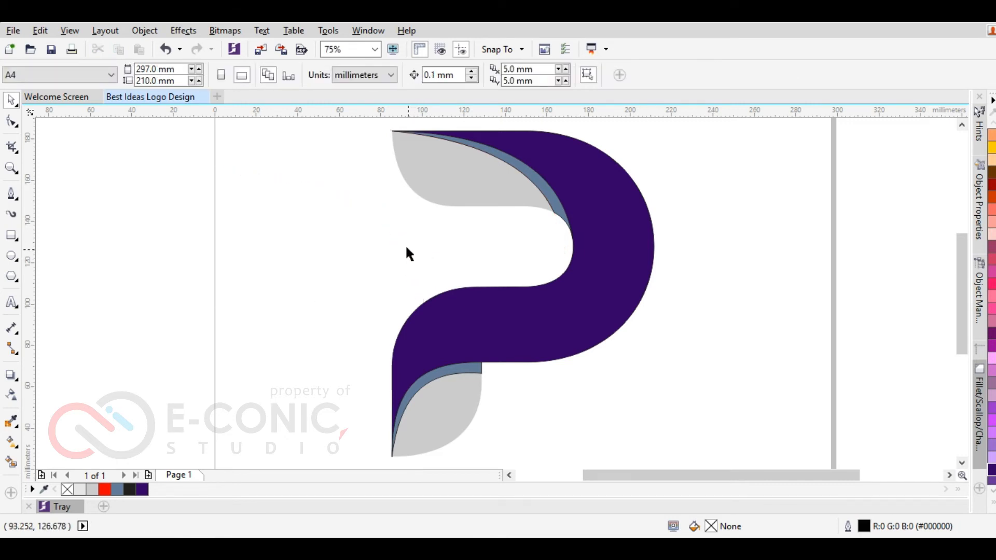
Remove the outlines from all four shapes of the P.
drag(378, 123, 702, 437)
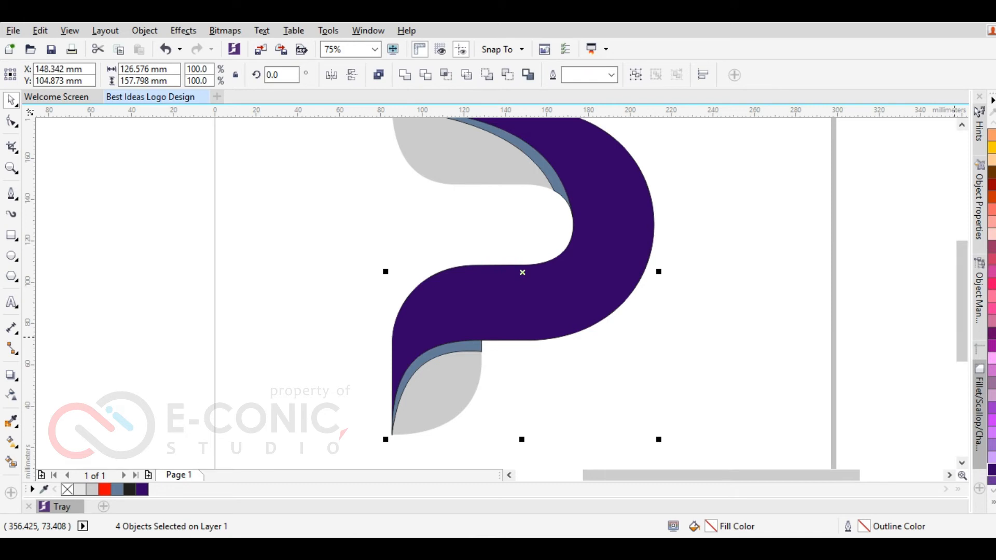
click(993, 502)
right_click(943, 125)
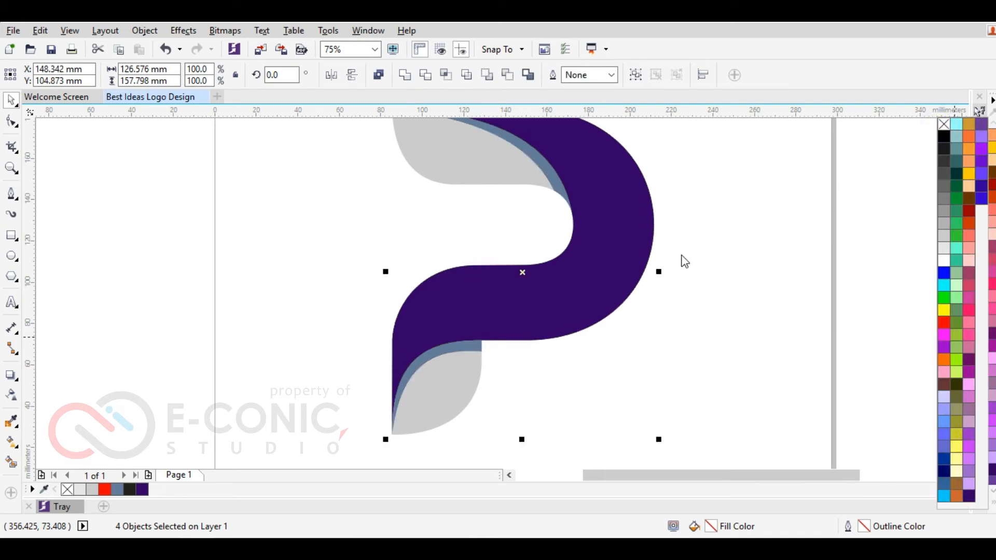
click(511, 234)
scroll(512, 229, down, 1)
key(F4)
click(257, 263)
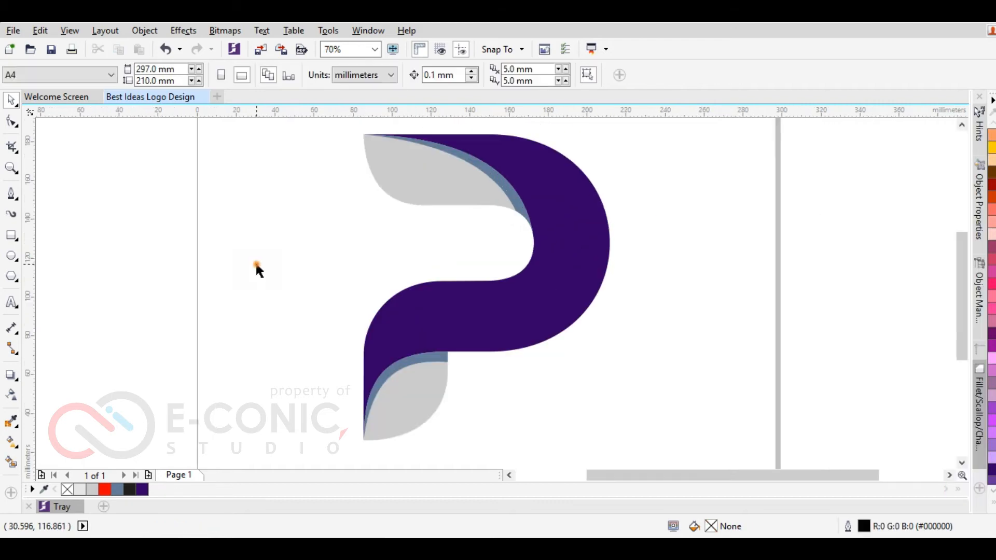
Apply a grey-to-white linear fountain fill to the grey P shape, running from the bowl's top to the foot's lower-left tip.
click(416, 181)
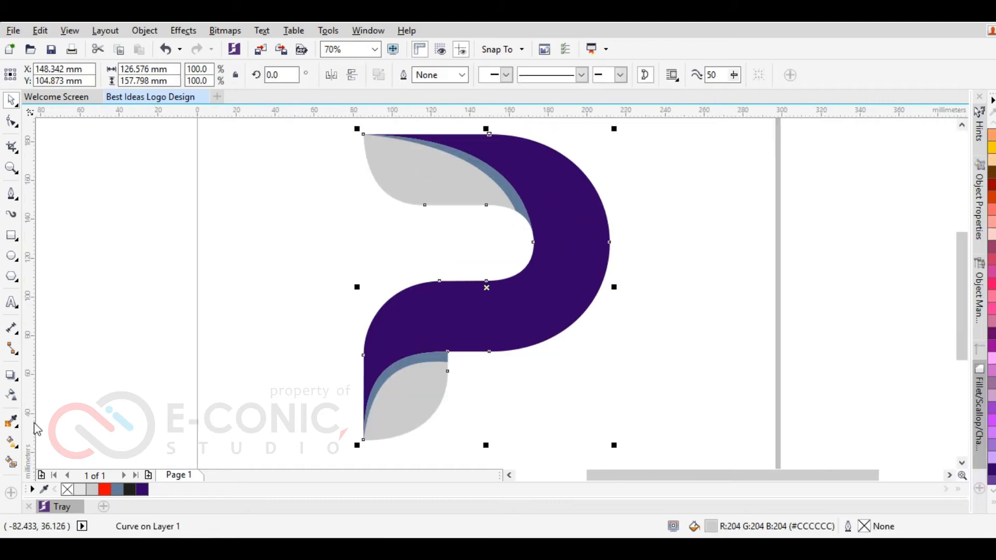
click(16, 447)
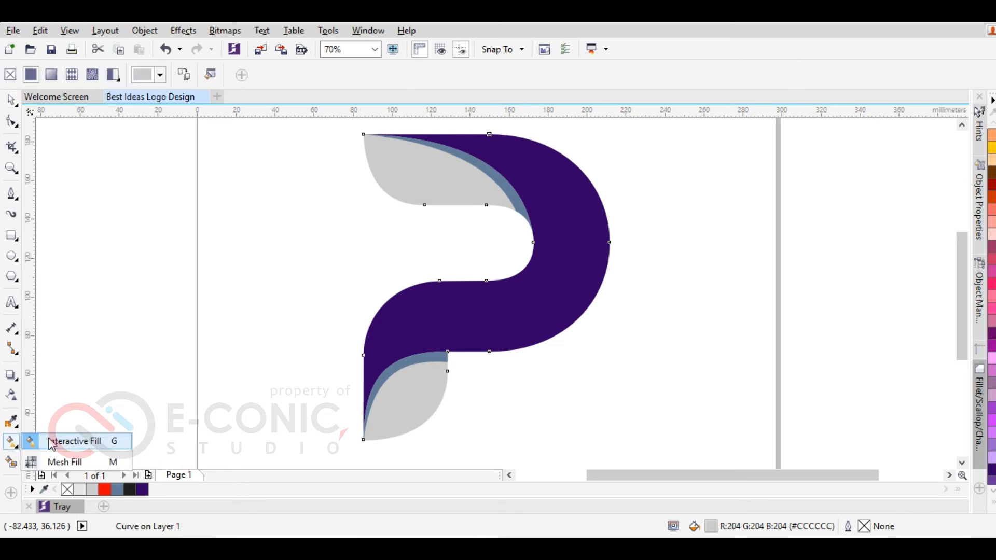
click(112, 447)
drag(539, 131, 367, 437)
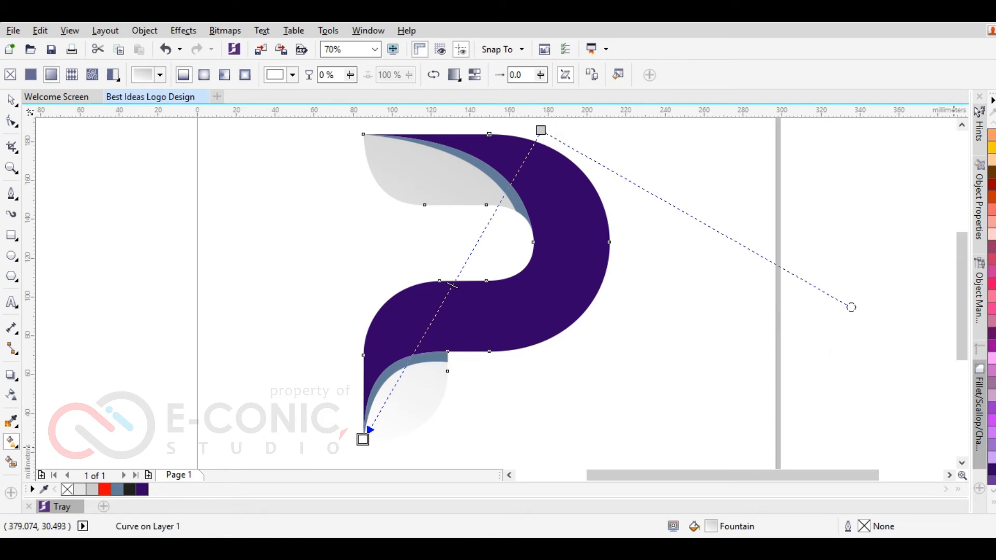
Recolour the fountain fill to Deep Navy Blue at the foot's lower-left tip and cyan at the start, moving the start onto the P's top edge.
click(992, 502)
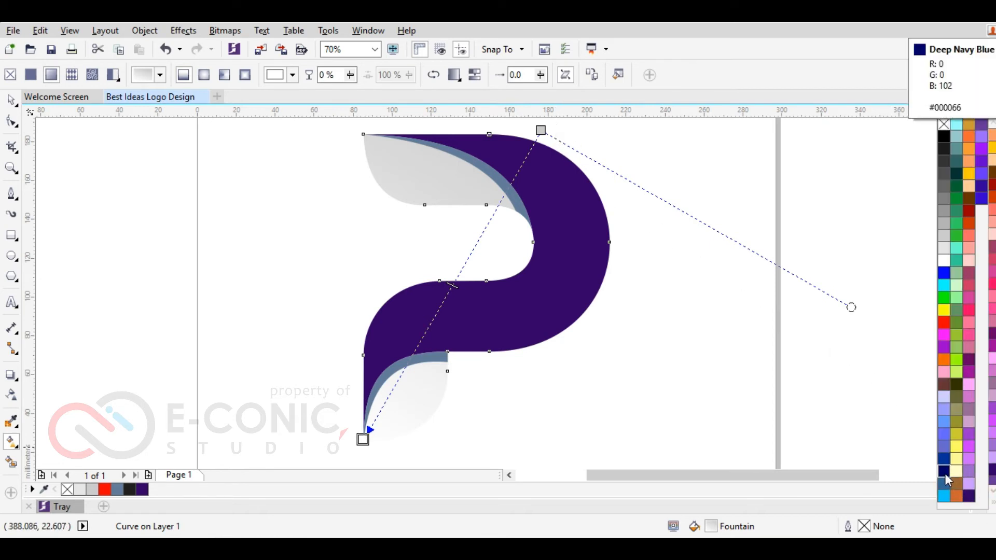
drag(945, 472, 364, 436)
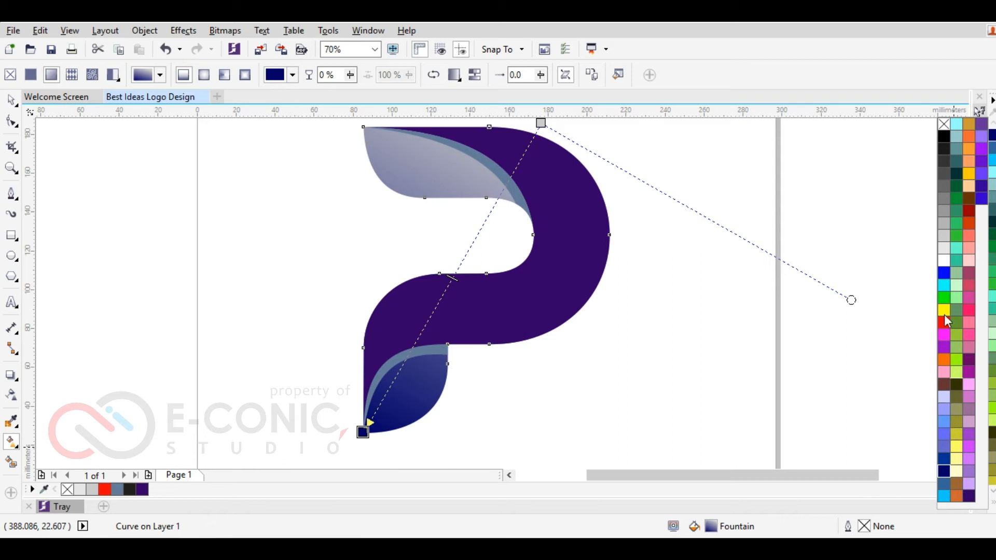
drag(944, 287, 541, 138)
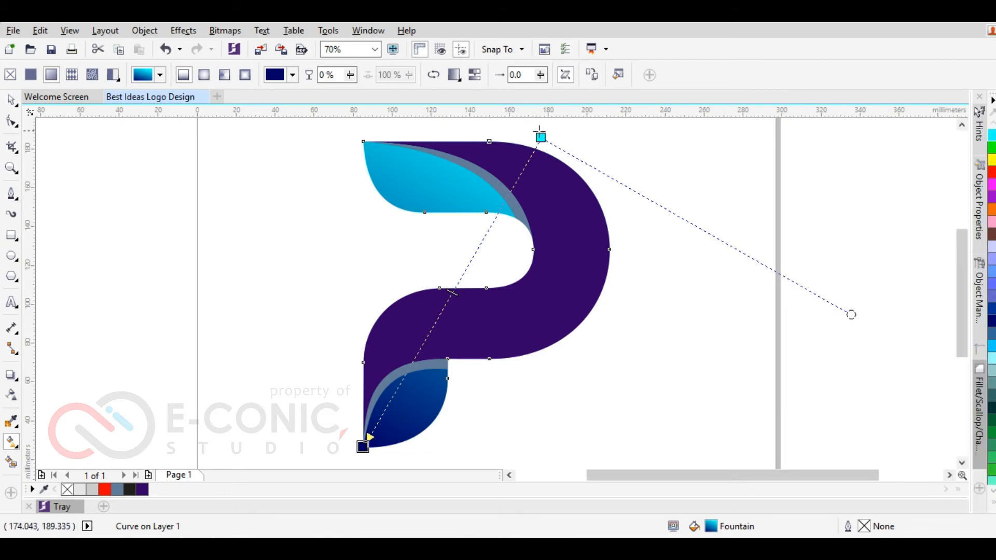
drag(541, 137, 488, 140)
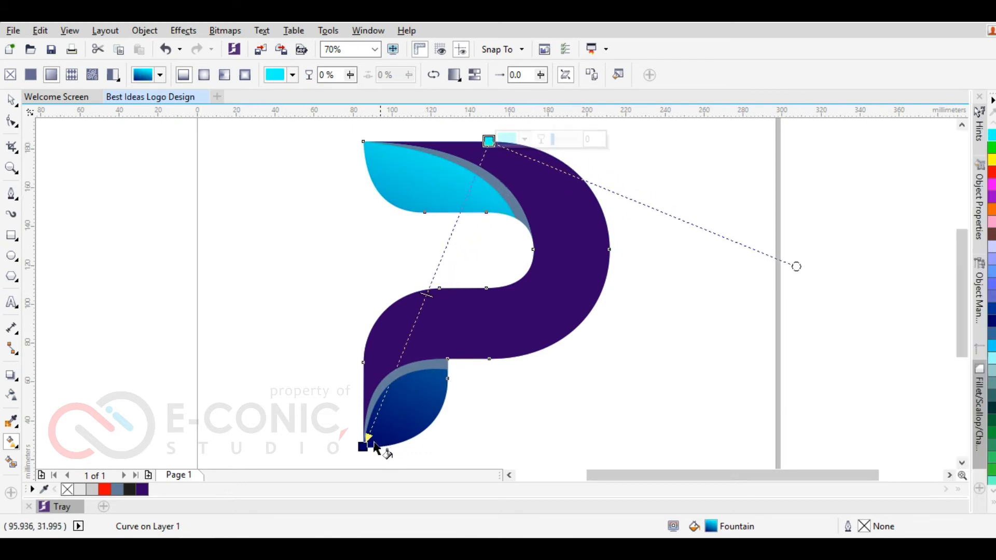
mouse_move(363, 446)
mouse_down()
mouse_move(374, 453)
mouse_move(363, 446)
mouse_up()
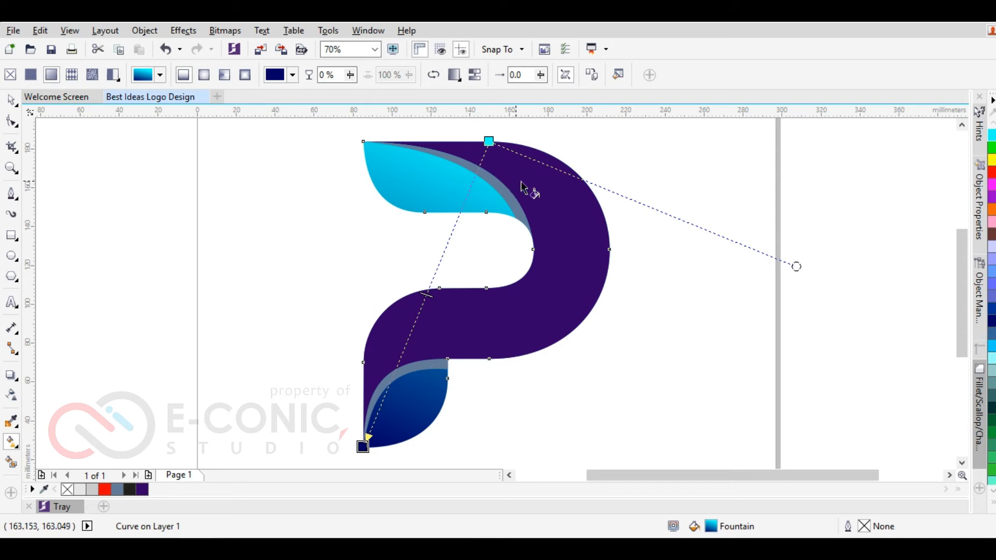
Copy the cyan-to-navy fountain fill from the upper-left shape onto the purple band.
click(552, 228)
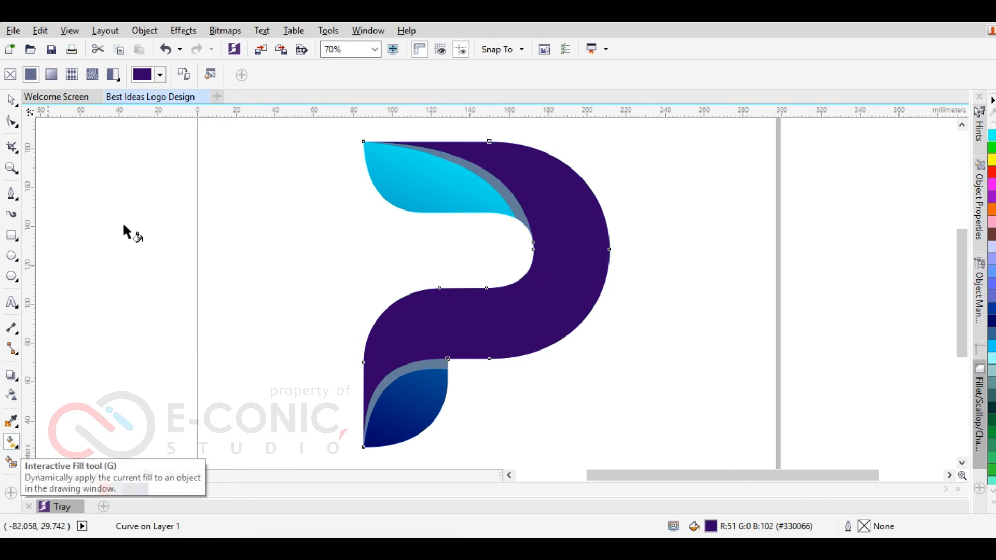
click(184, 76)
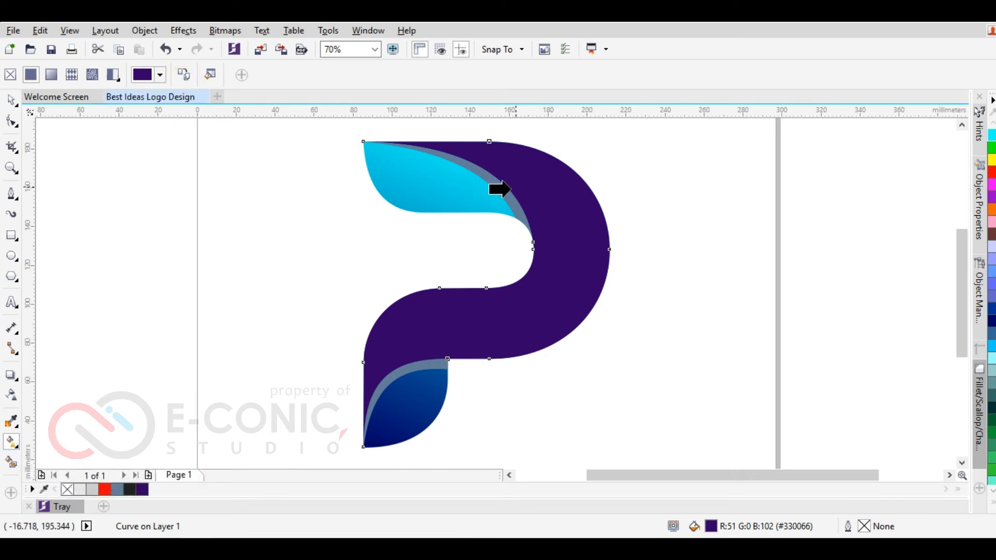
click(448, 195)
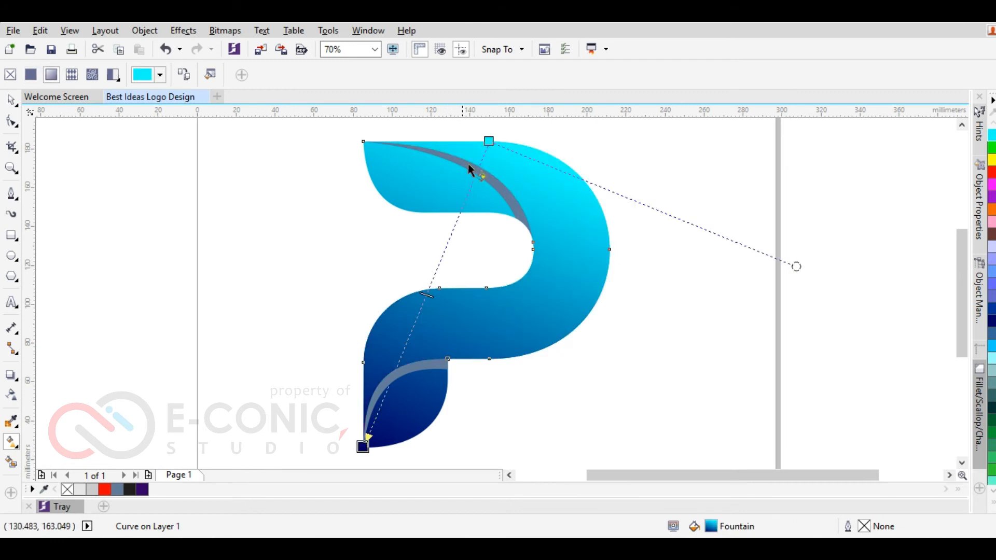
Reverse the band's fountain fill so navy starts at the P's top edge and cyan at the foot's lower-left tip.
drag(489, 141, 453, 432)
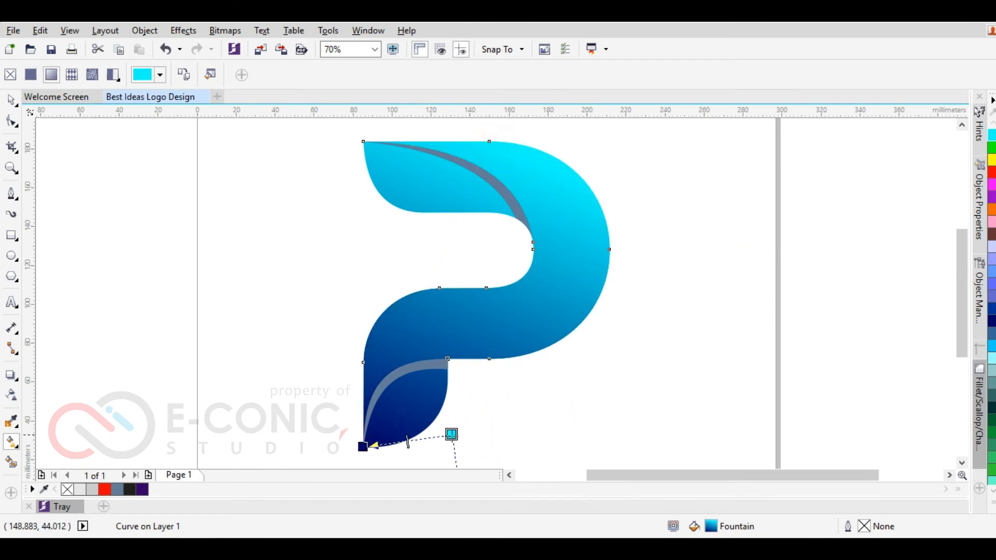
drag(363, 446, 489, 141)
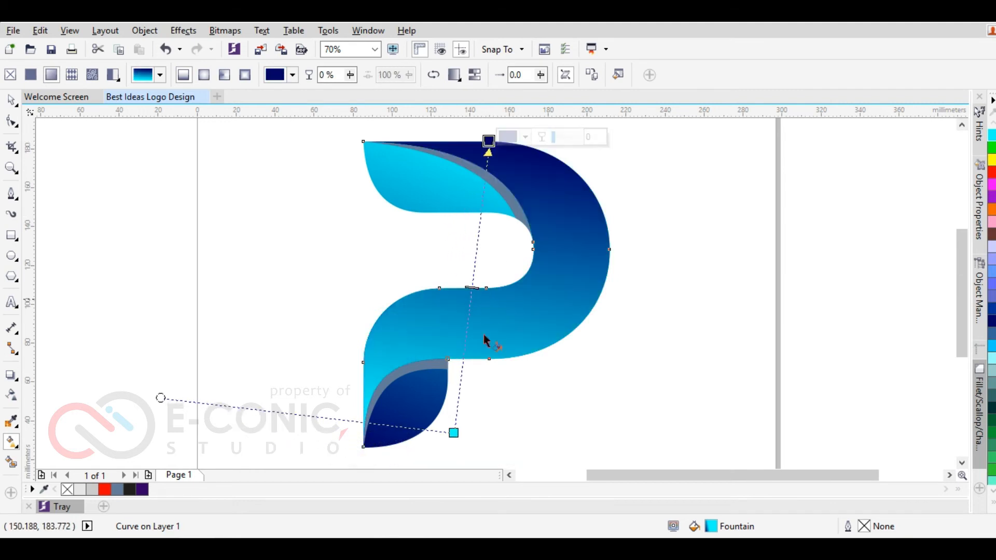
drag(453, 432, 363, 446)
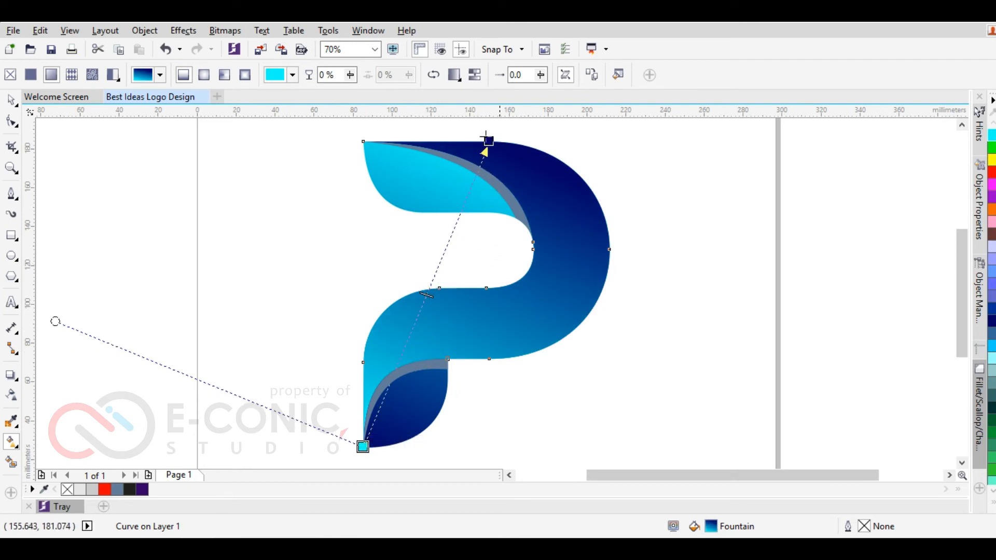
Adjust the band's gradient, placing navy beyond the bowl's upper right and cyan at the foot's lower edge, with the midpoint shifted towards navy.
drag(488, 141, 559, 125)
drag(363, 446, 404, 459)
drag(559, 125, 610, 129)
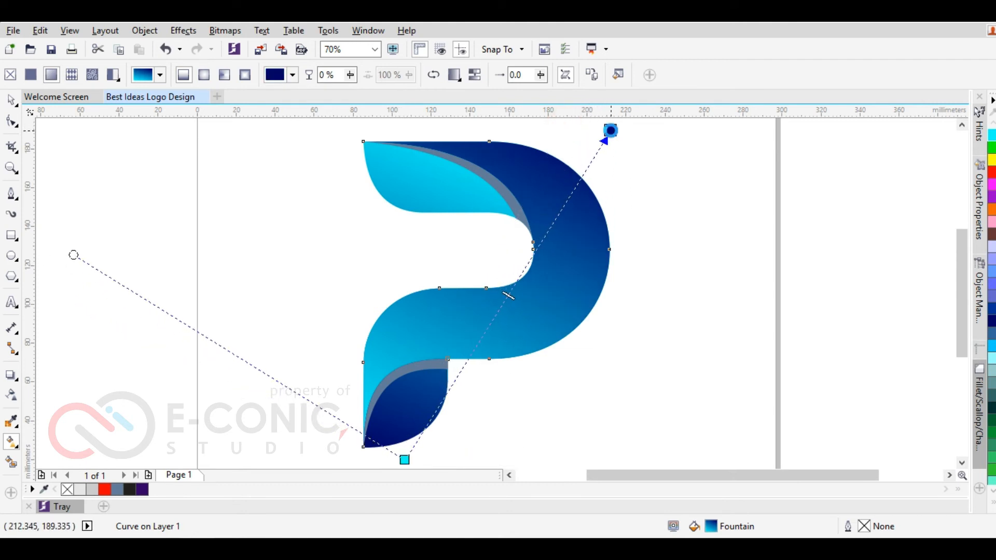
click(513, 297)
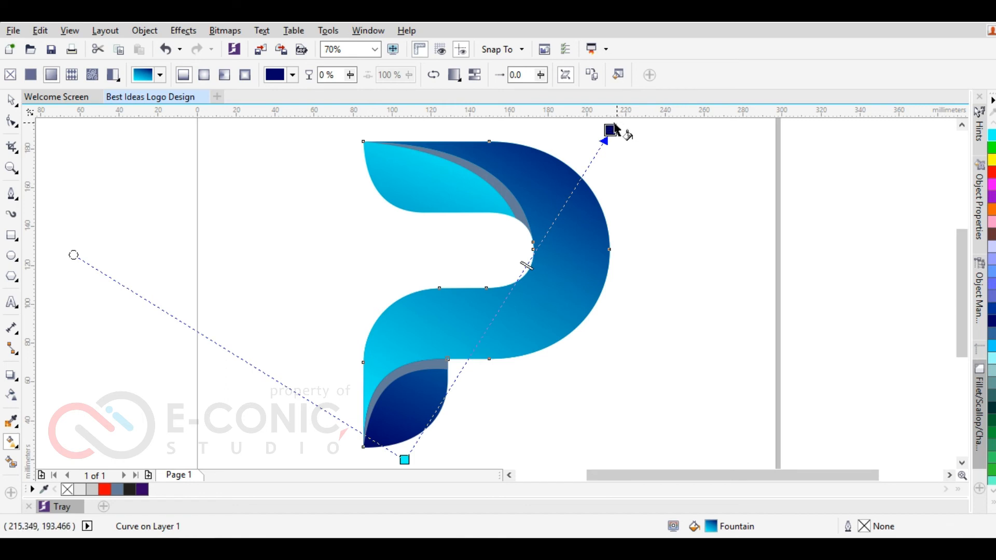
drag(610, 129, 643, 140)
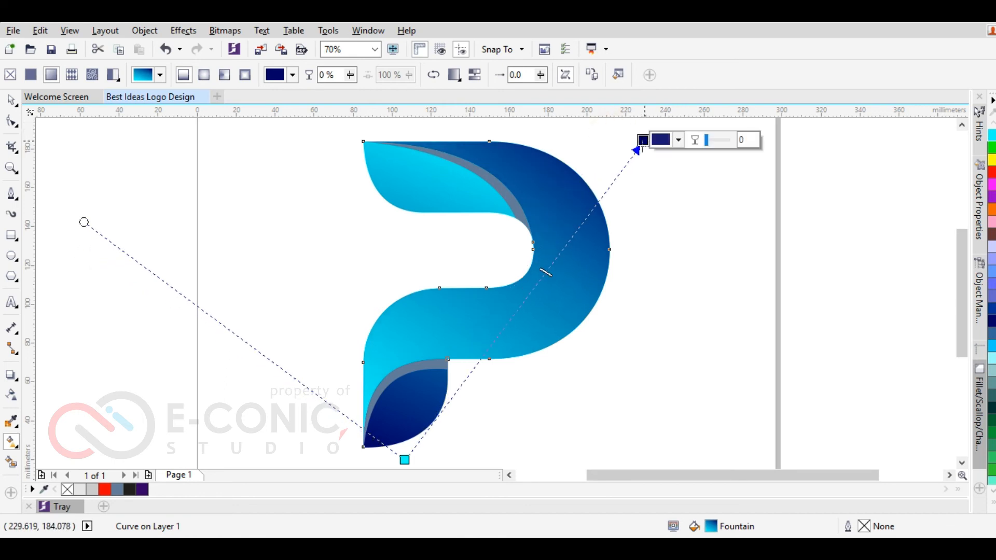
drag(404, 457, 415, 435)
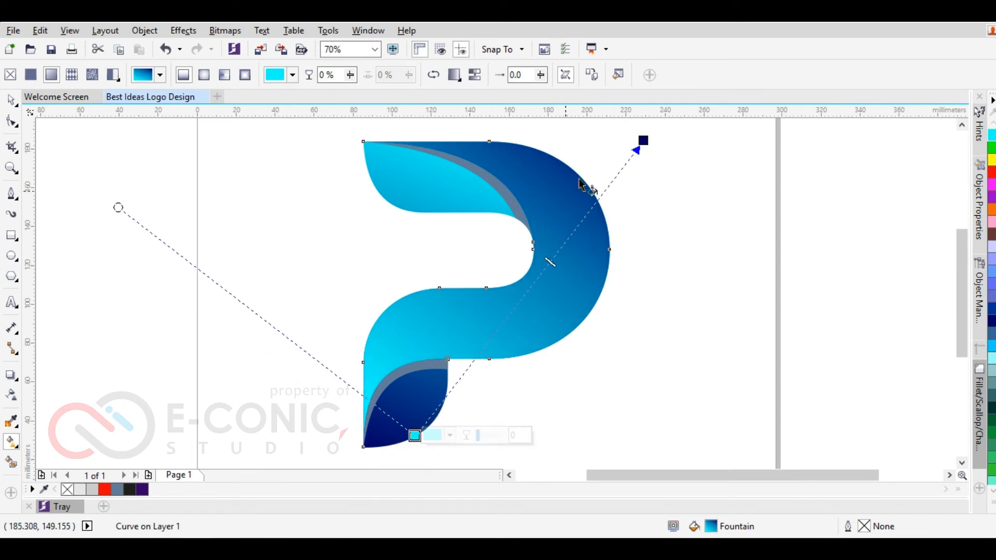
drag(643, 140, 651, 131)
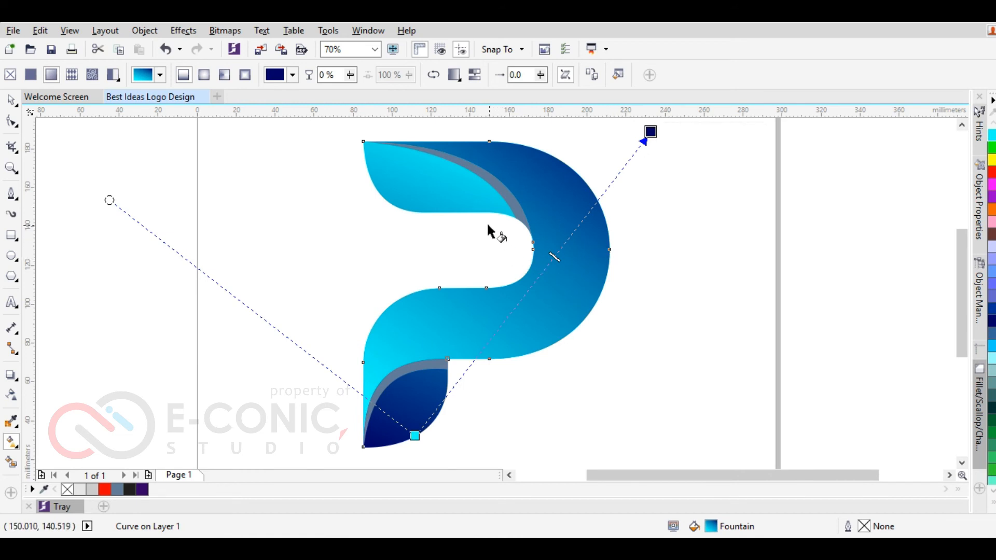
key(space)
click(200, 306)
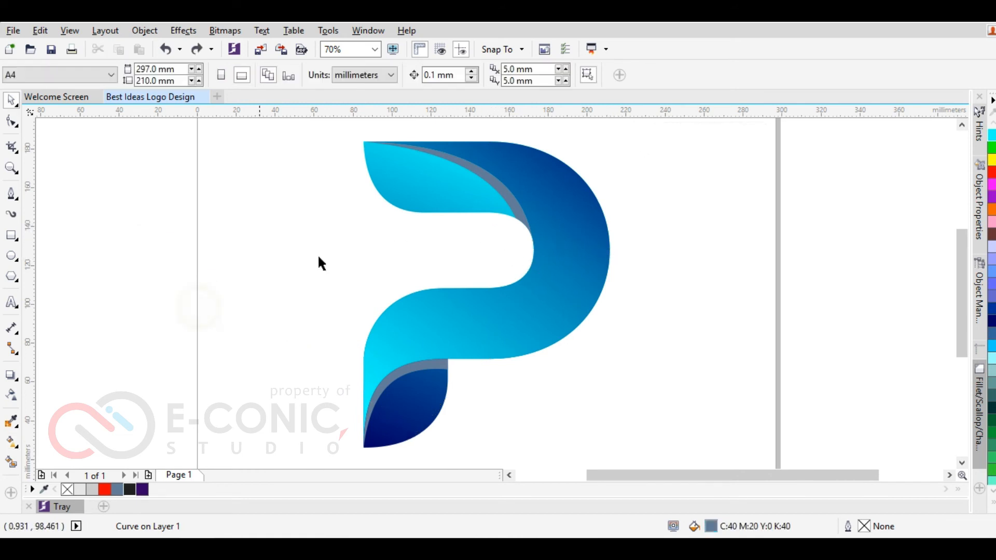
Fill the upper and lower blue-grey slivers with solid dark purple (#330066).
click(469, 171)
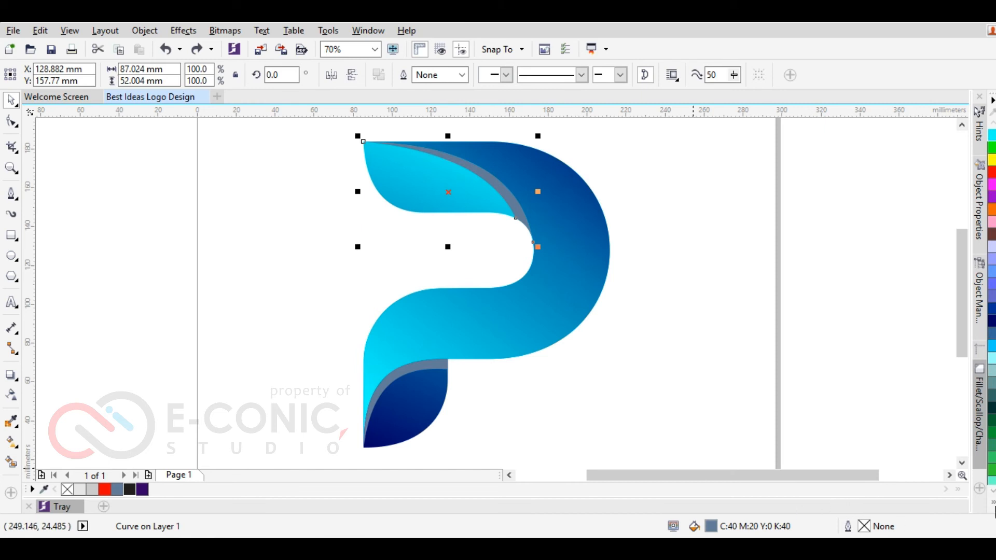
click(992, 503)
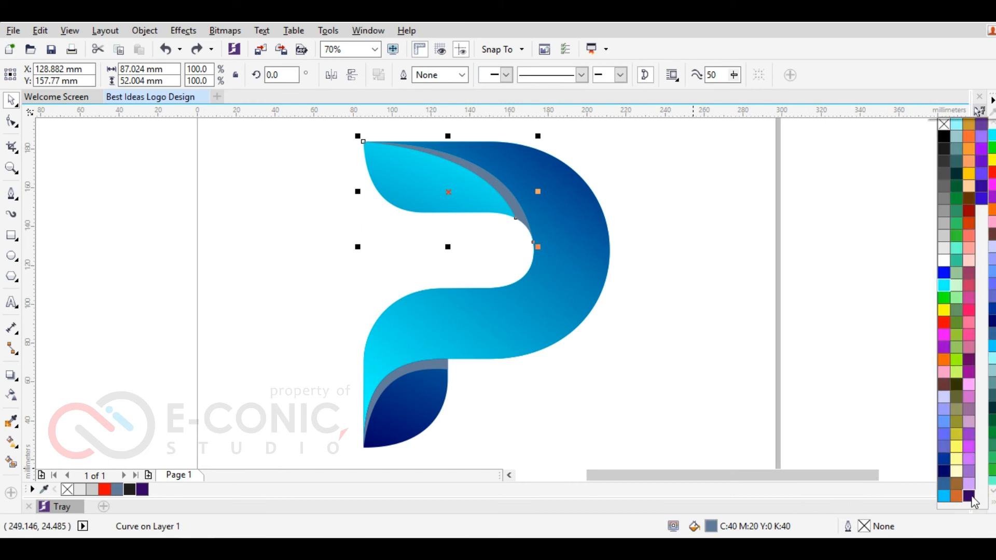
click(970, 497)
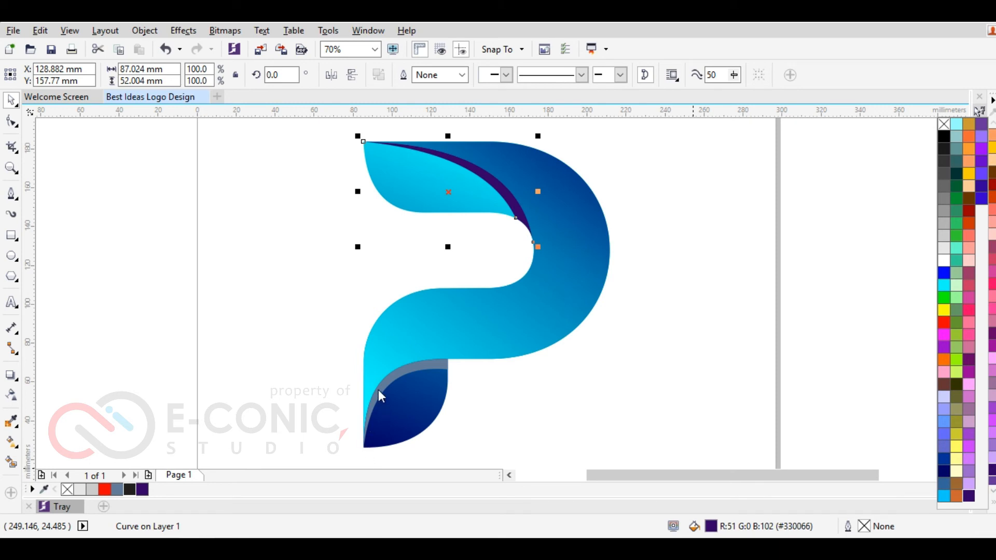
click(409, 377)
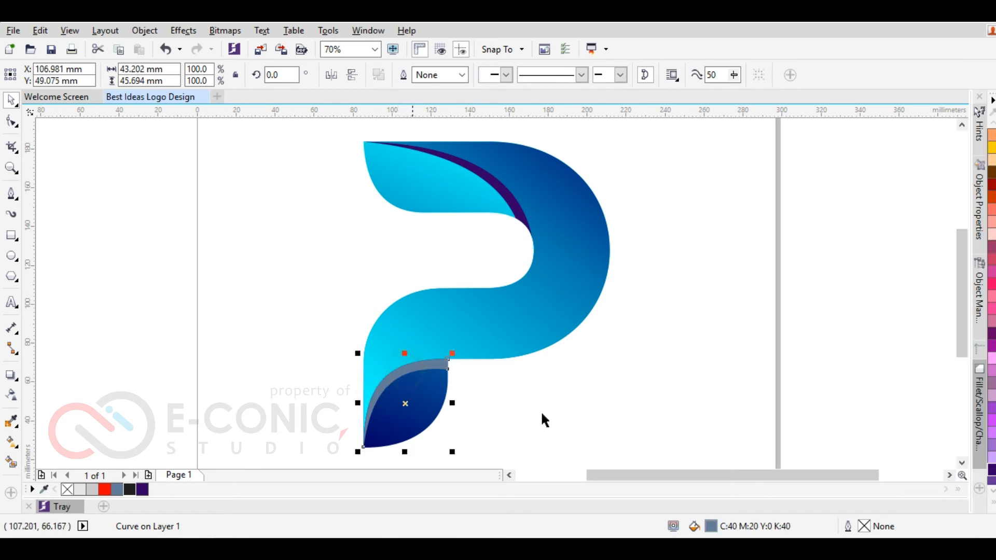
key(ctrl+r)
click(552, 401)
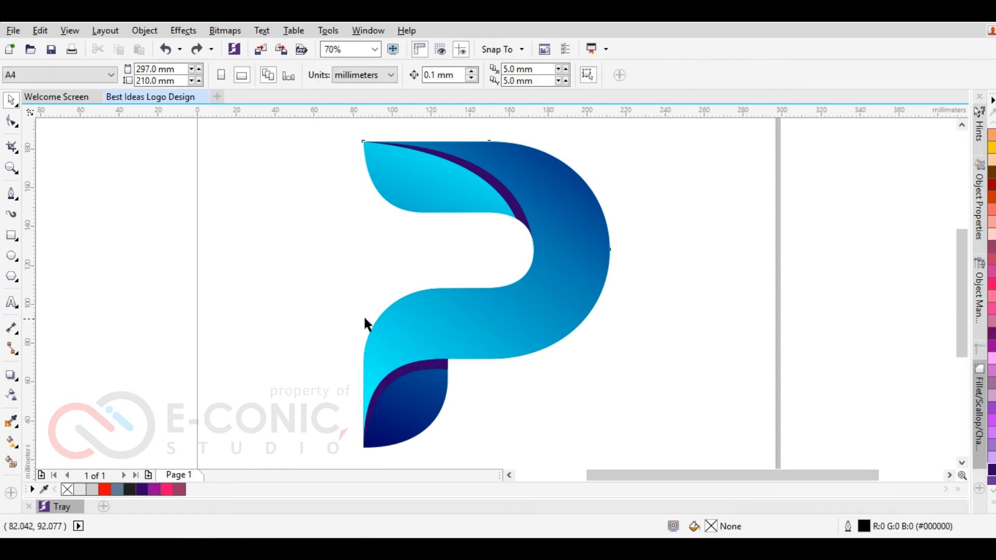
Add a one-step inside contour to the gradient band with an offset of about 7.5 mm.
click(402, 321)
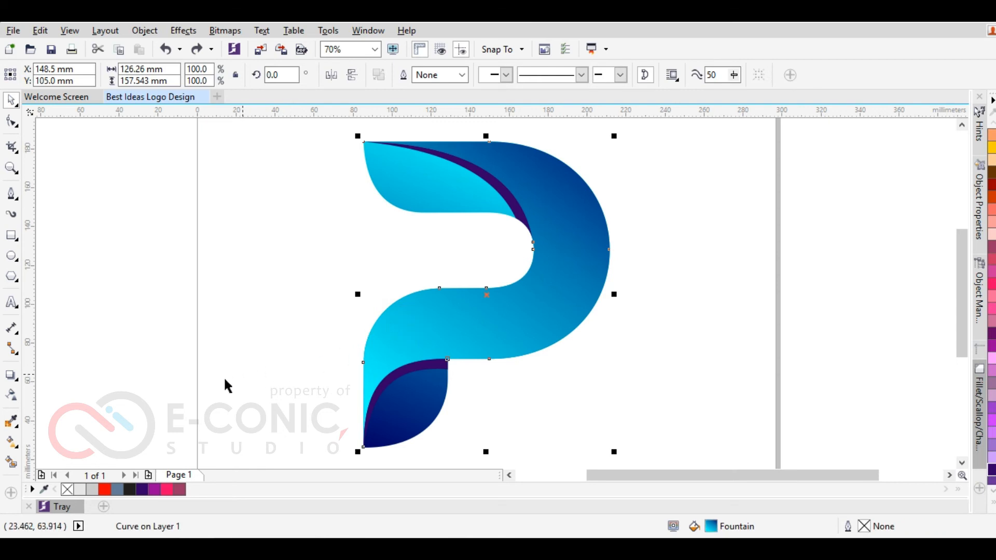
click(17, 383)
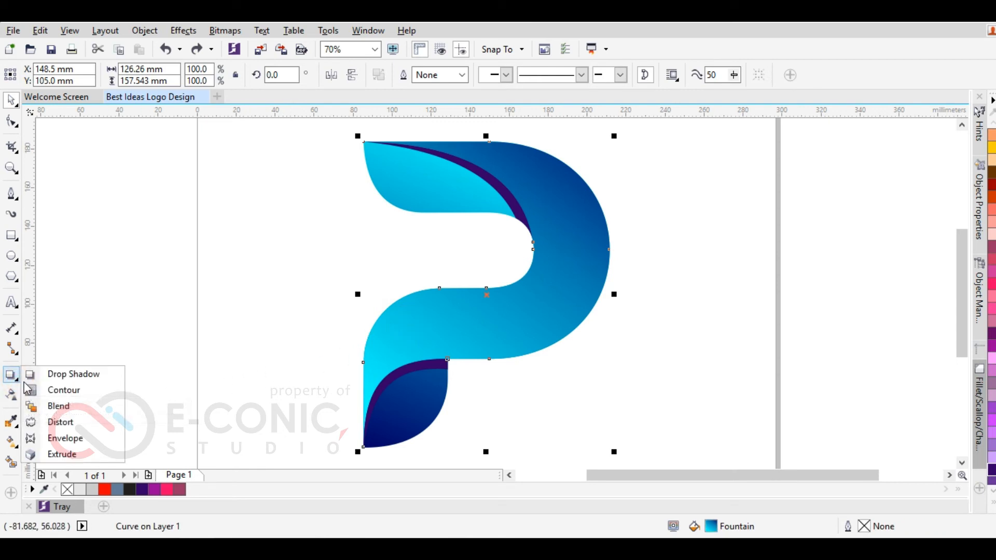
click(81, 391)
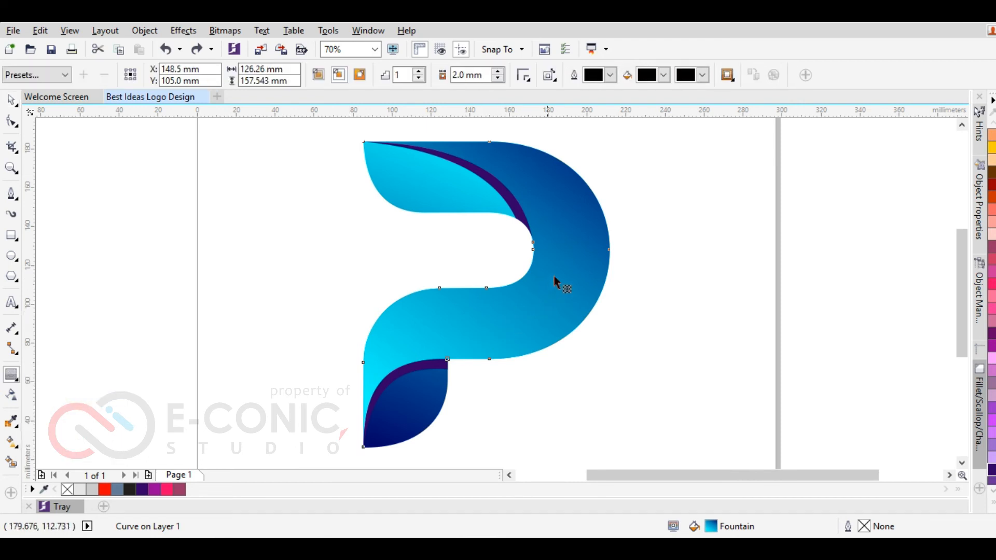
drag(554, 279, 596, 298)
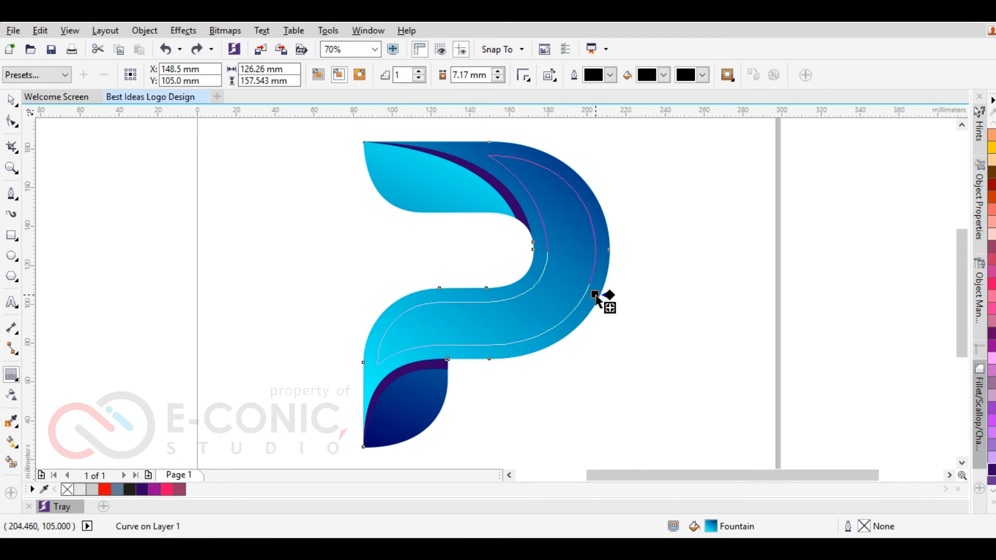
drag(597, 297, 594, 294)
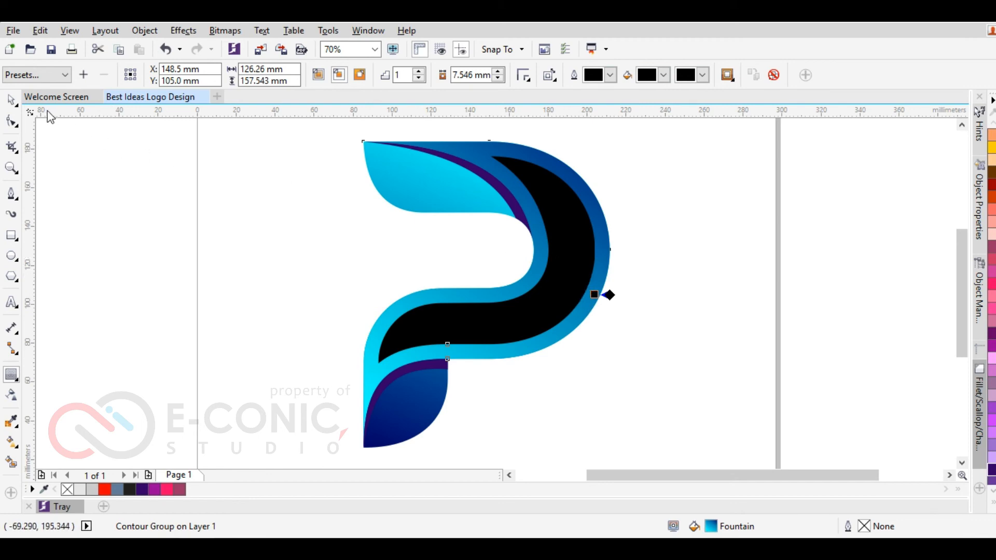
Break the contour group apart and try moving the black inner shape to the right, undoing the move.
click(14, 99)
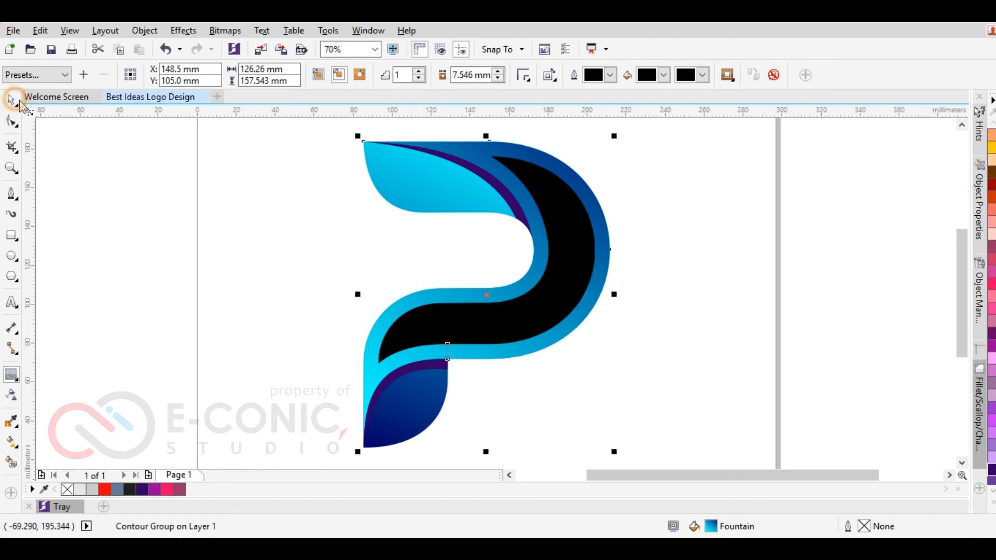
click(566, 241)
click(673, 259)
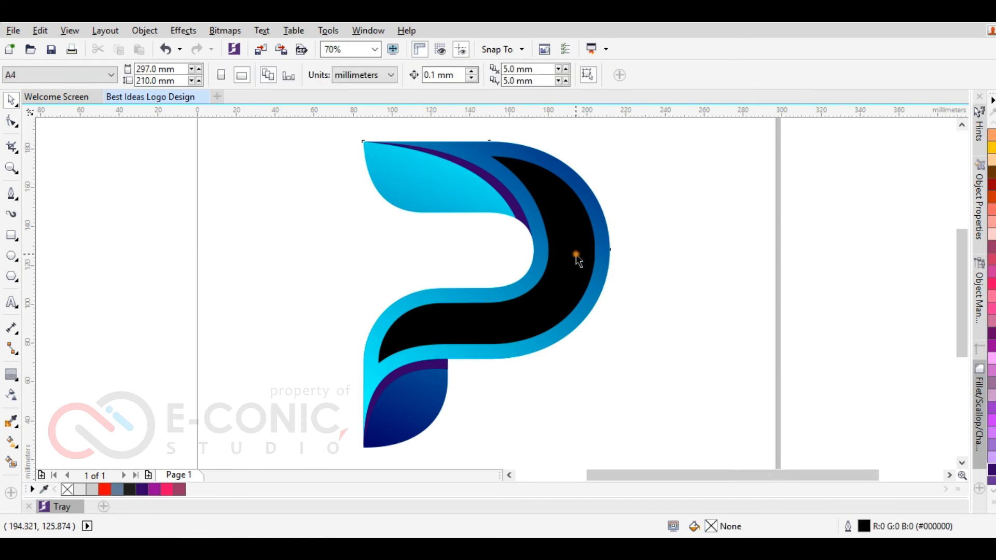
click(578, 255)
right_click(576, 254)
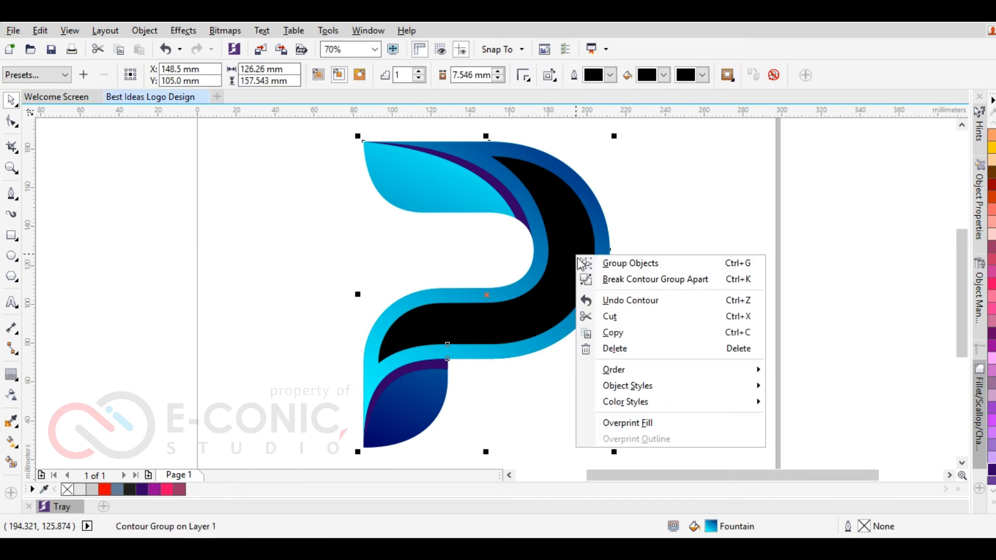
click(682, 280)
click(671, 269)
click(587, 265)
drag(588, 265, 682, 270)
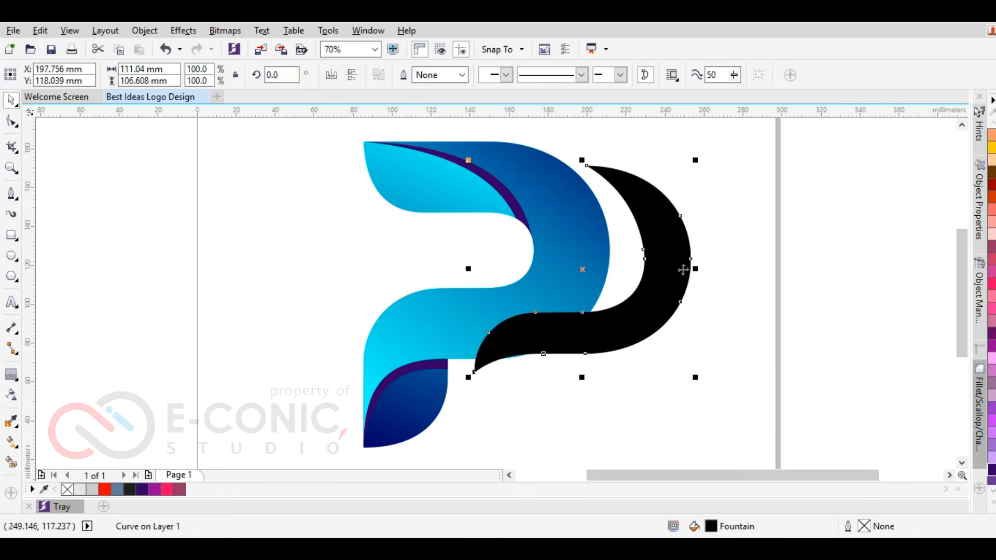
key(ctrl+z)
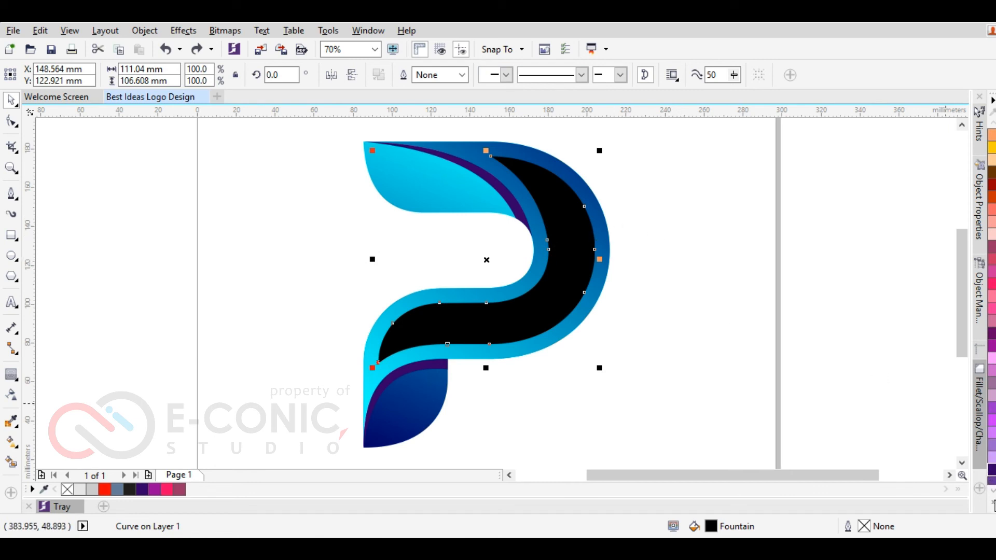
Fill the black inner shape with white and apply a linear transparency fading from the bowl's upper right to fully transparent at the band's lower edge.
click(992, 492)
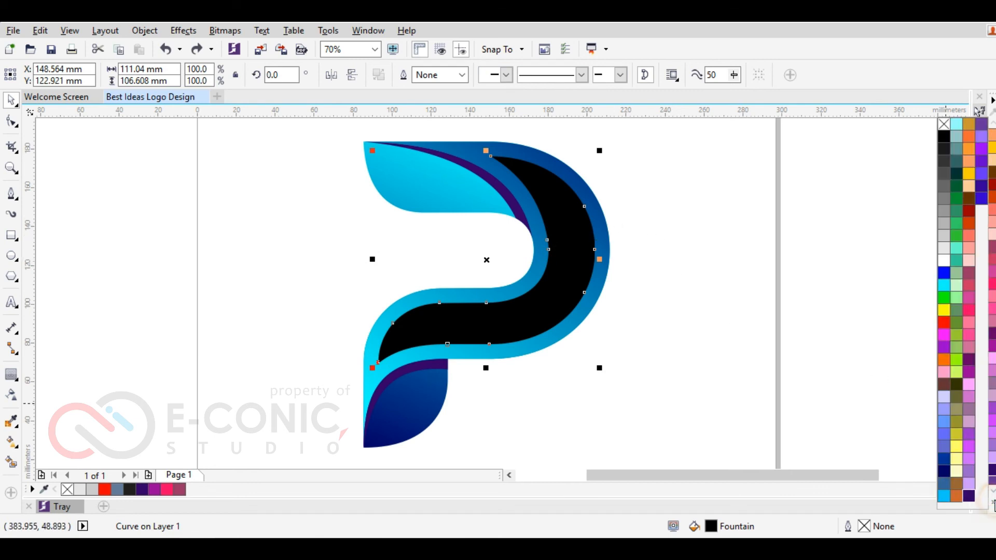
click(945, 260)
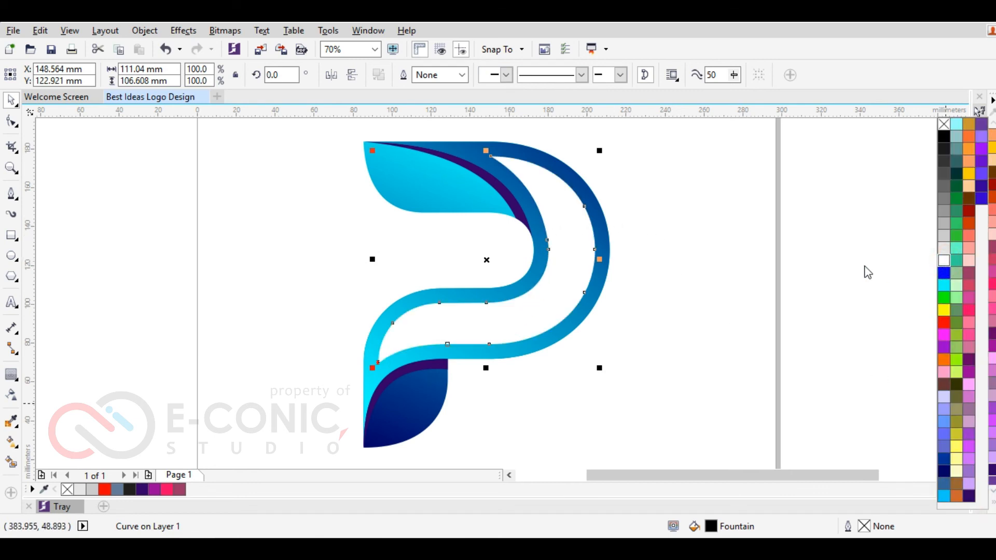
click(14, 398)
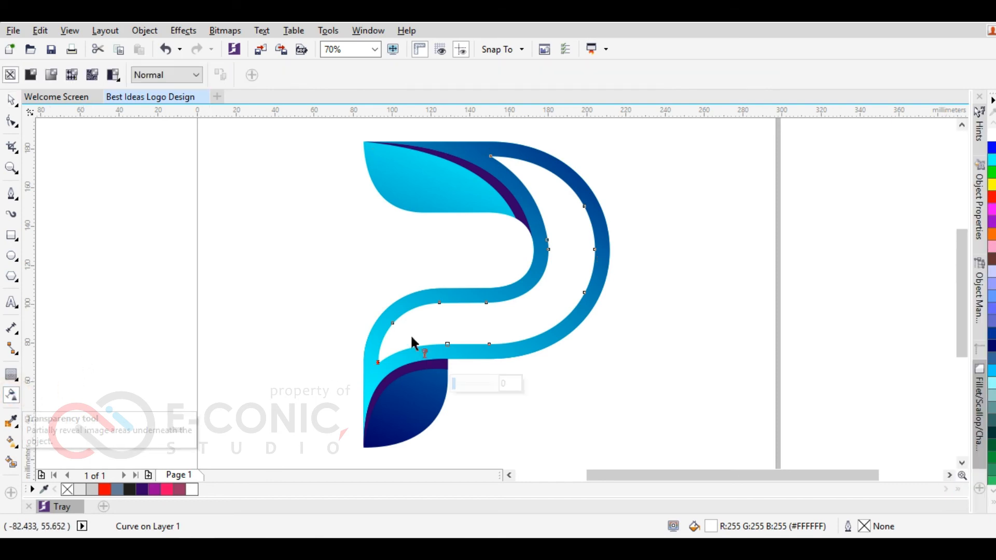
drag(611, 156, 429, 358)
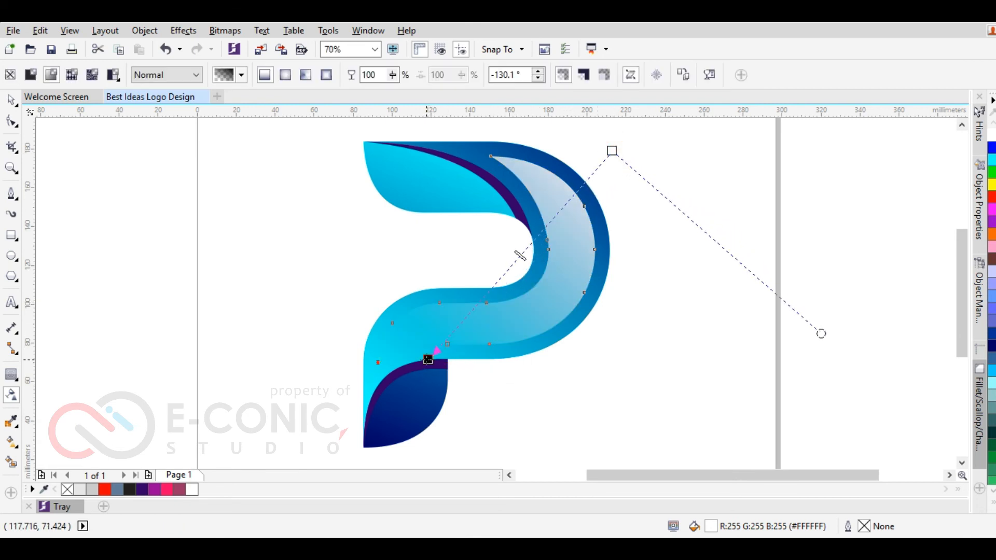
Refine the highlight's transparency, extending its ends beyond the bowl and into the foot, with the midpoint shifted towards the opaque end.
drag(429, 358, 366, 426)
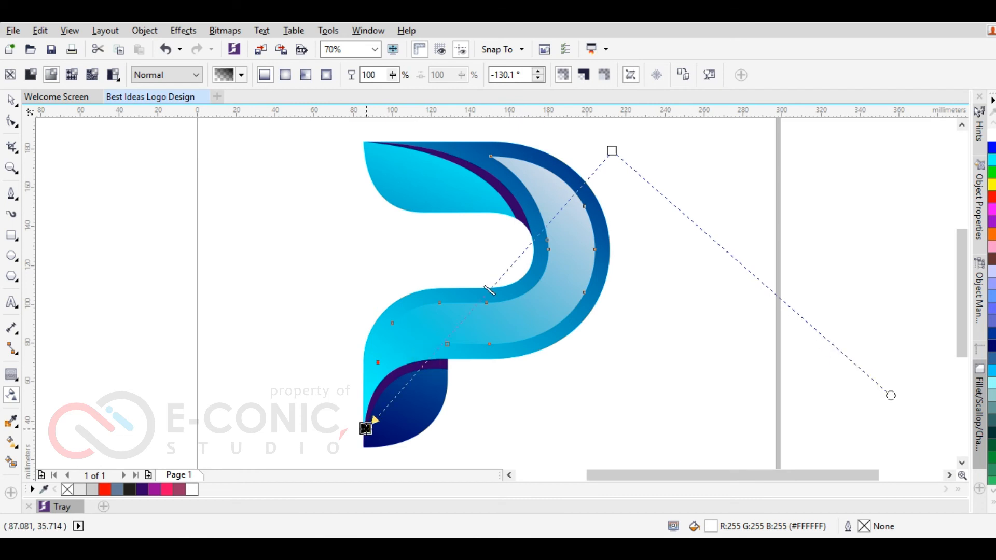
drag(611, 151, 607, 128)
drag(526, 243, 580, 181)
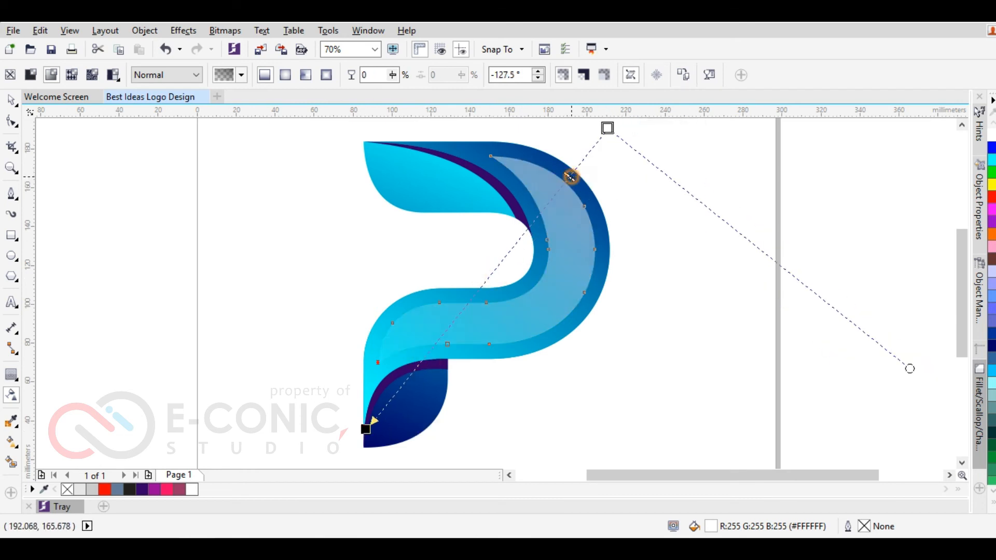
drag(365, 428, 370, 411)
mouse_move(607, 127)
mouse_down()
mouse_move(577, 122)
mouse_move(618, 147)
mouse_move(644, 126)
mouse_move(629, 111)
mouse_move(616, 120)
mouse_up()
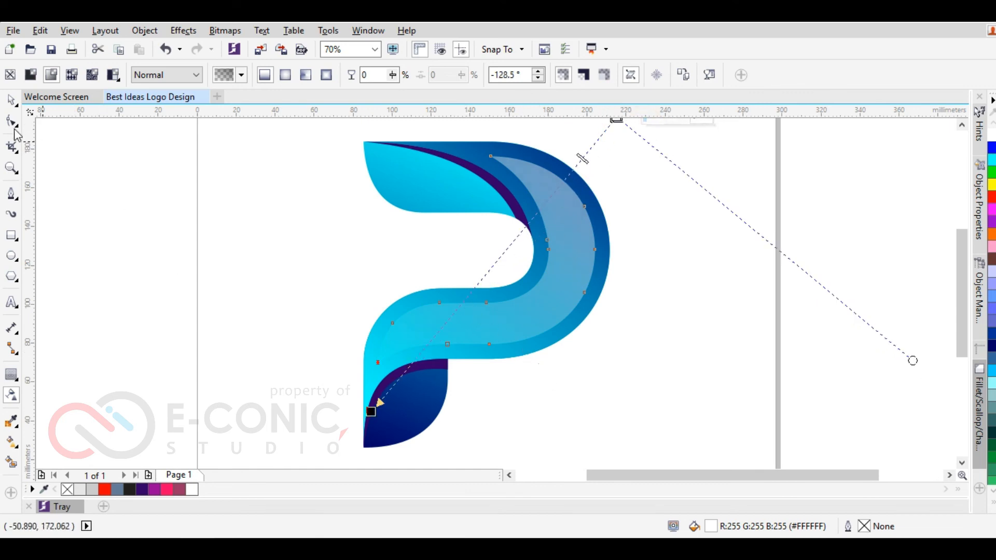
click(12, 99)
click(325, 204)
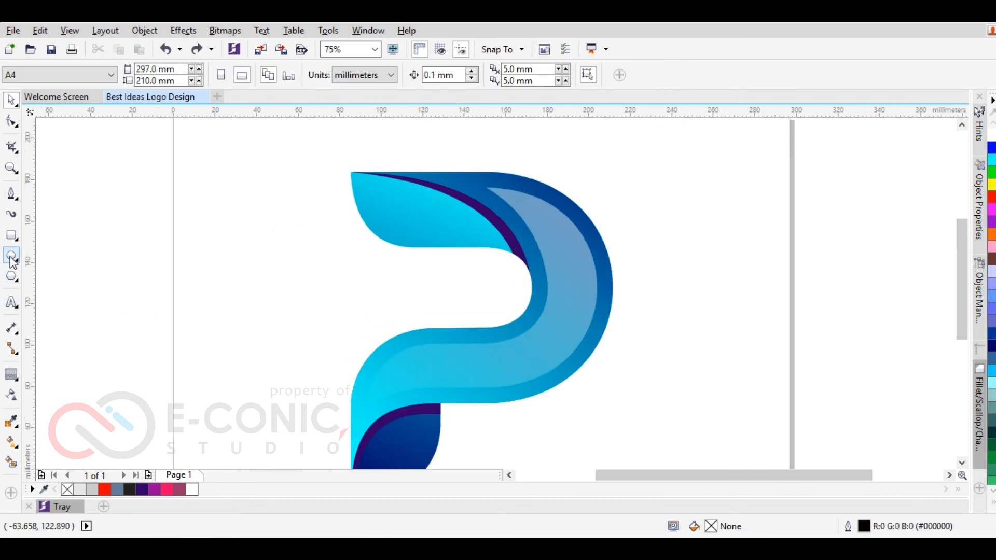
Draw an unfilled ellipse about 123 mm wide and 125 mm high over the upper part of the P.
click(11, 256)
mouse_move(640, 148)
mouse_down()
mouse_move(571, 177)
mouse_move(400, 289)
mouse_move(379, 346)
mouse_up()
click(10, 101)
drag(511, 142, 499, 121)
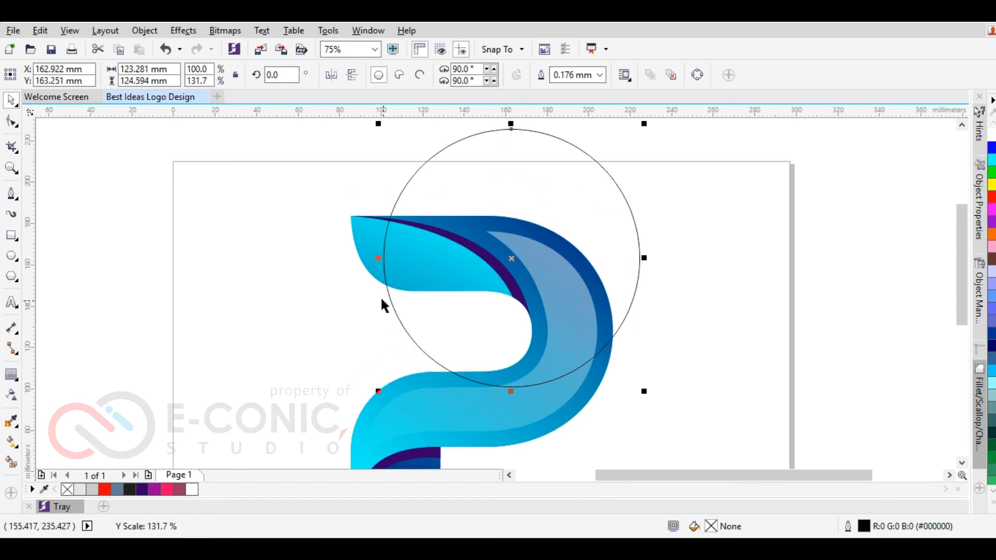
Stretch the ellipse to about 147 mm wide and 127 mm high so it spans the P's full width.
drag(379, 257, 337, 236)
drag(640, 258, 631, 258)
drag(484, 390, 489, 384)
drag(632, 391, 650, 408)
drag(634, 305, 630, 305)
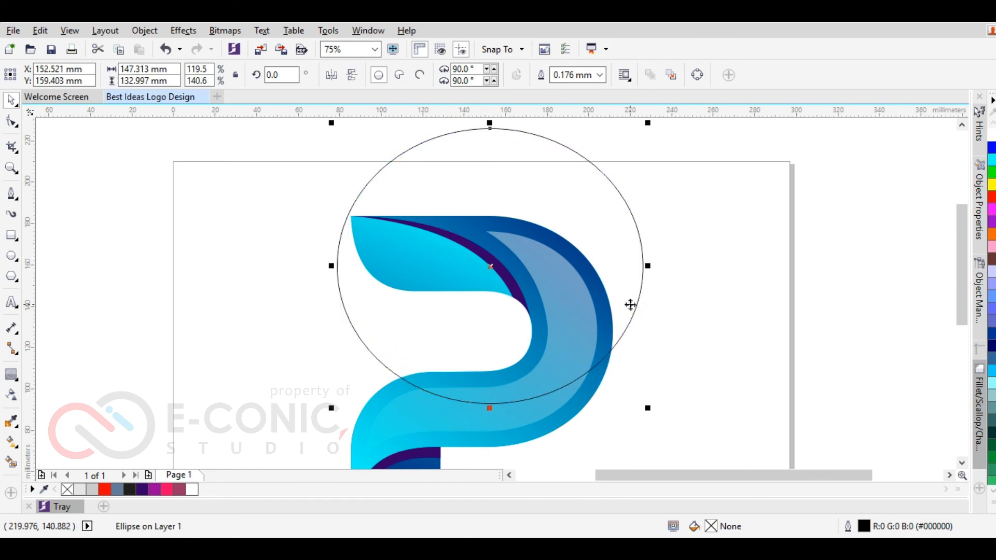
drag(489, 408, 490, 394)
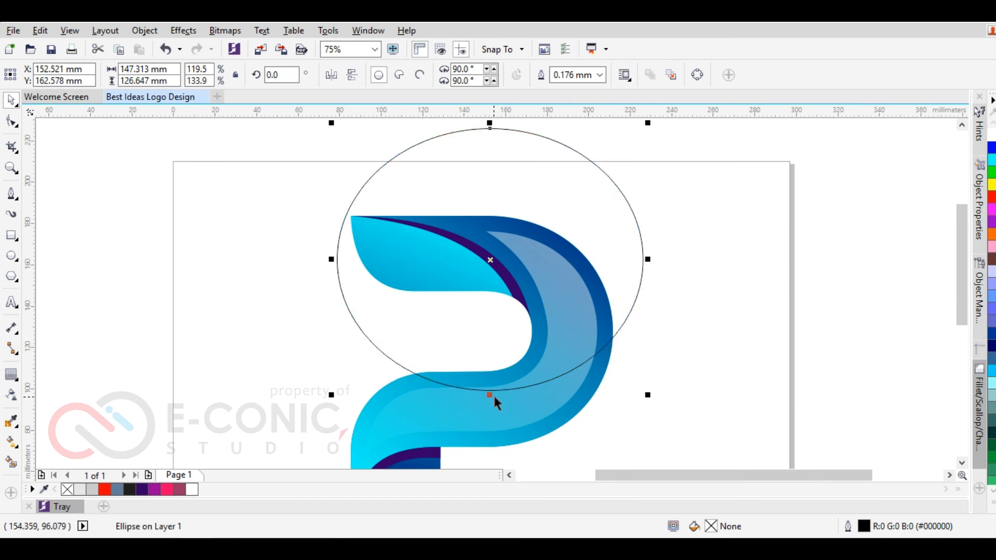
Resize the ellipse to about 138 mm wide and 147 mm high, extending above the page with its lower arc crossing the band.
drag(489, 123, 491, 161)
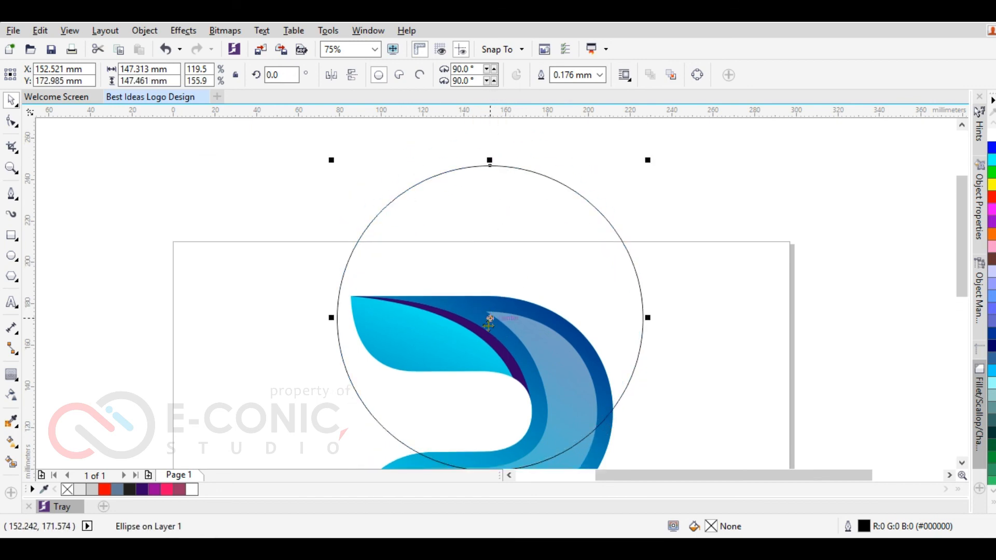
scroll(490, 319, down, 1)
scroll(536, 421, up, 1)
drag(284, 213, 291, 213)
drag(601, 213, 588, 213)
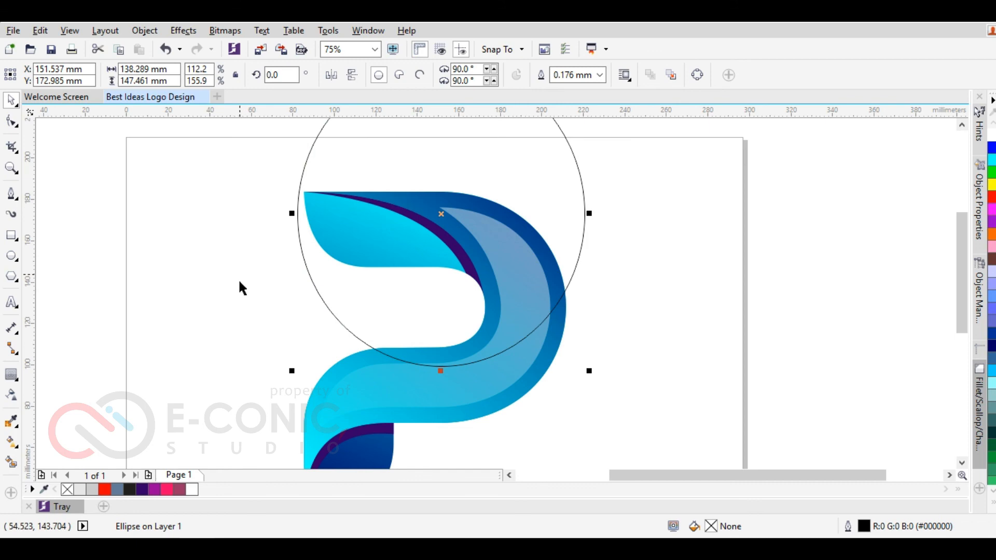
Intersect the ellipse with the gradient band to create an overlay piece, and delete the ellipse.
shift+click(310, 417)
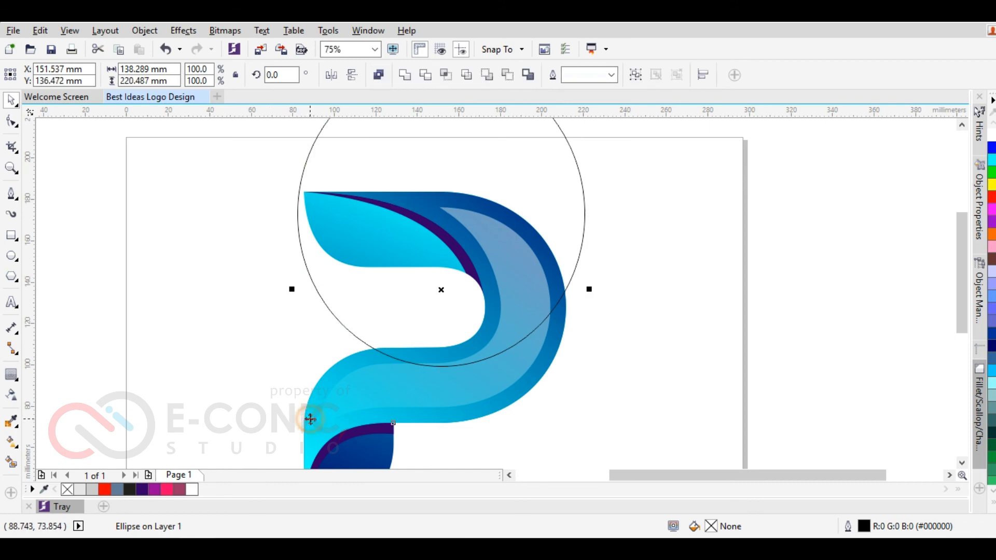
click(447, 76)
click(521, 173)
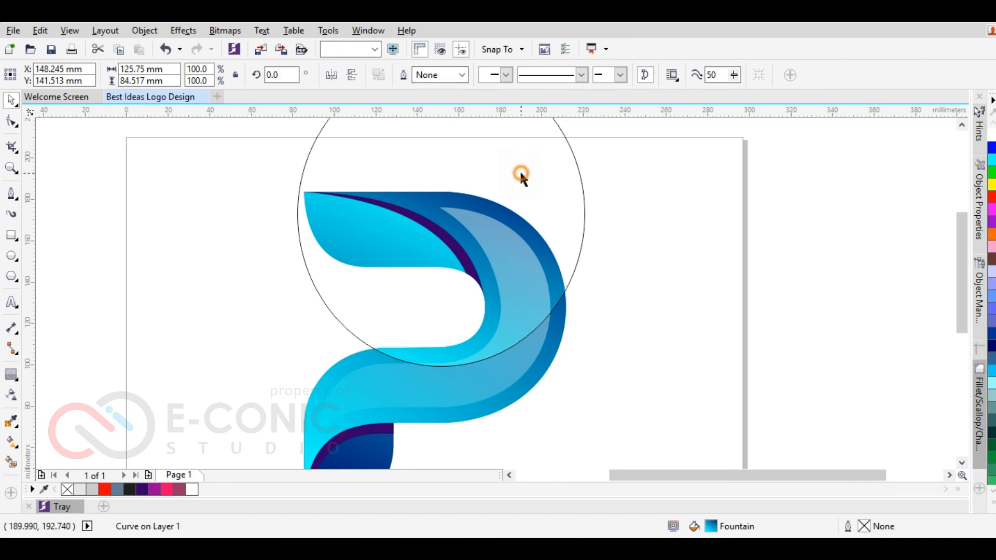
key(Escape)
click(556, 198)
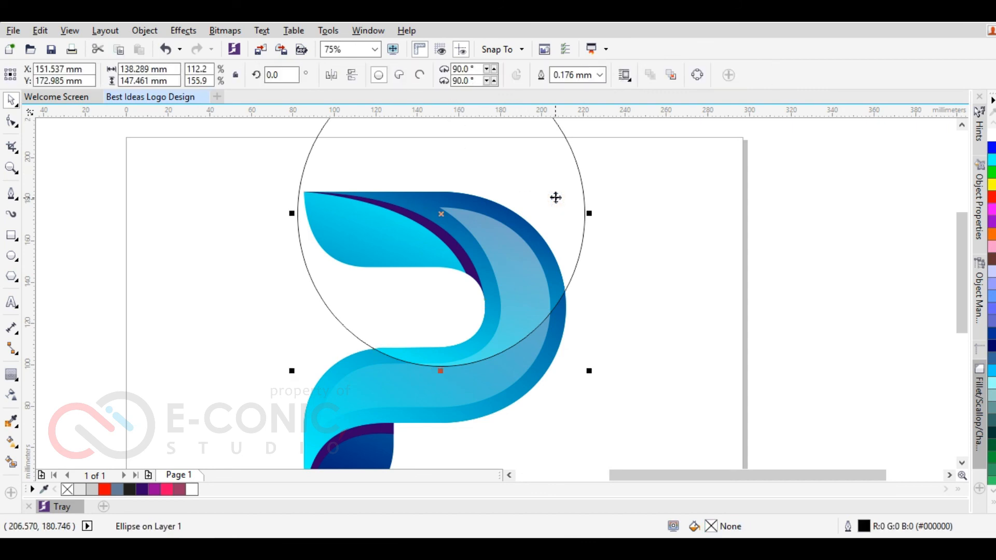
key(Delete)
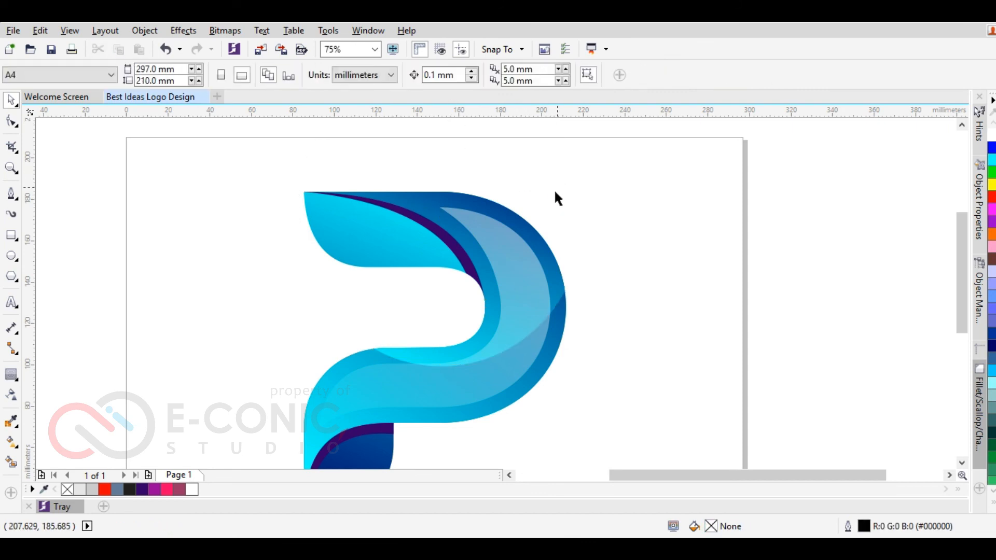
Reposition the overlay piece's gradient, placing the navy end just above the bowl and the cyan end on the band's lower part.
click(530, 268)
click(413, 207)
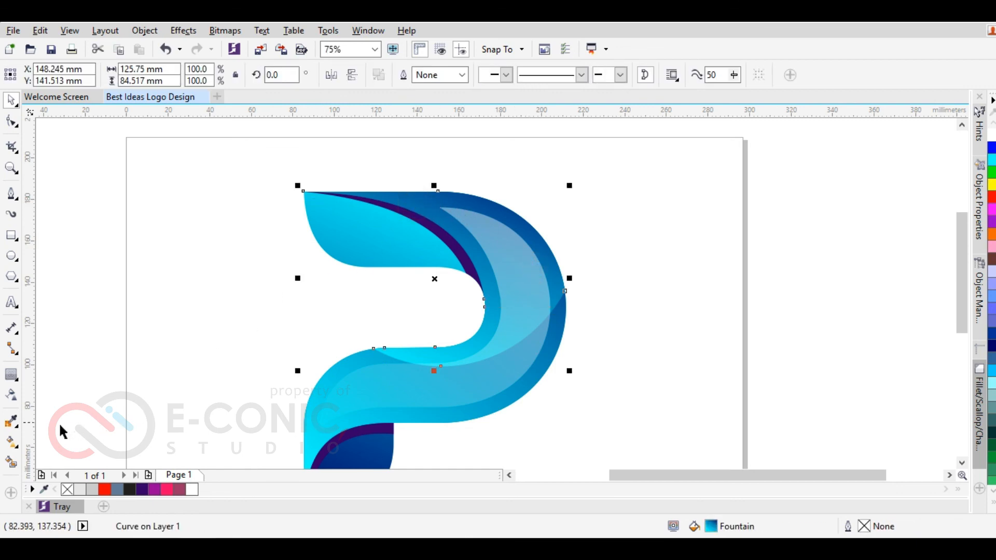
click(12, 442)
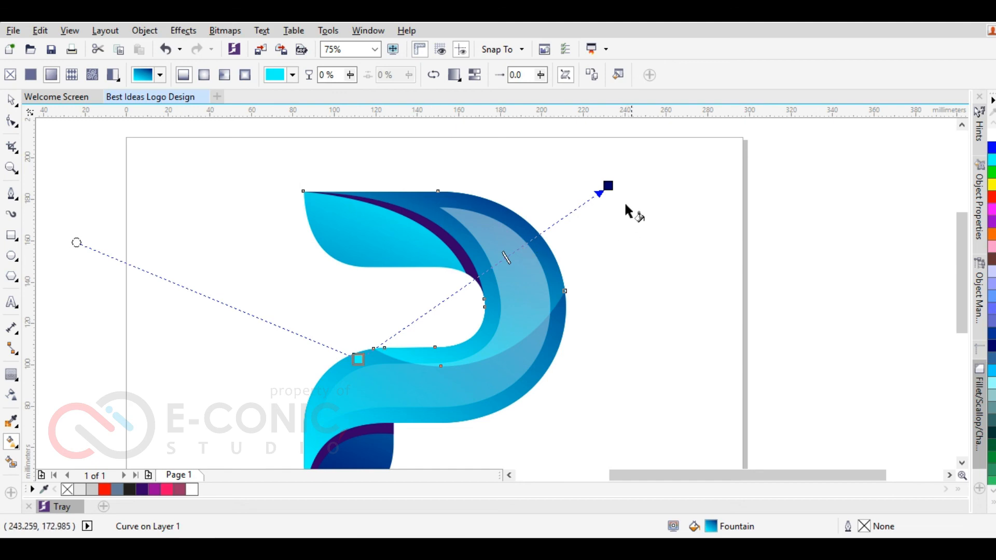
drag(606, 185, 485, 153)
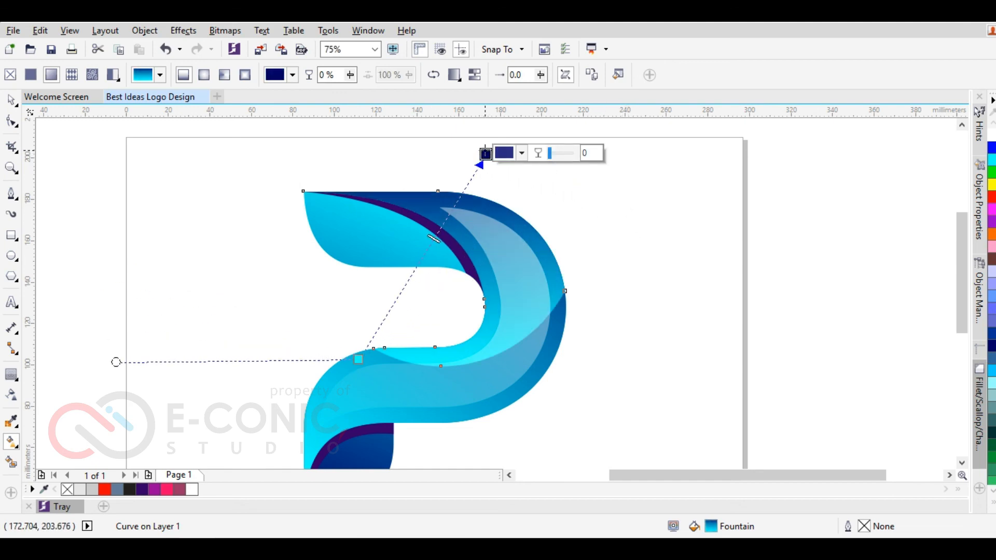
drag(485, 150, 488, 148)
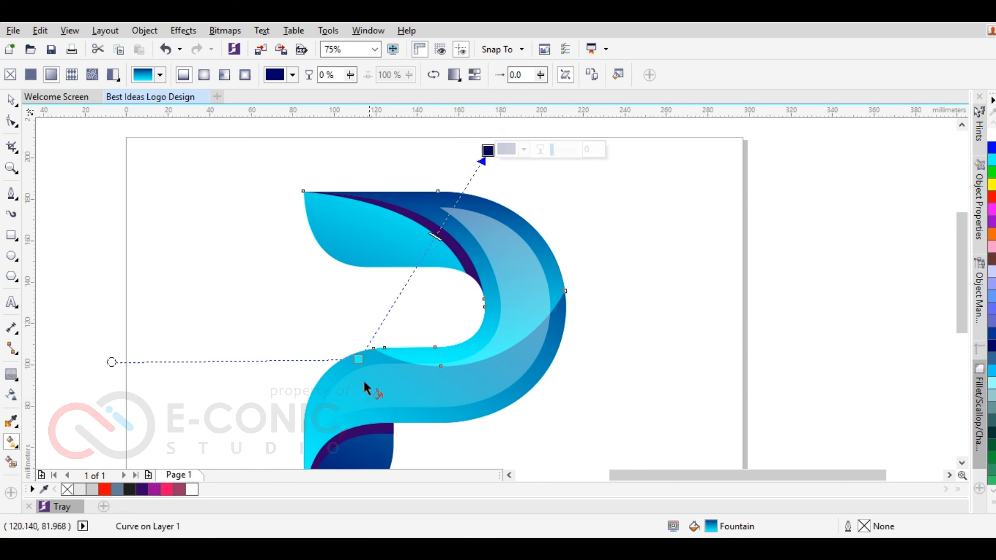
drag(359, 359, 415, 406)
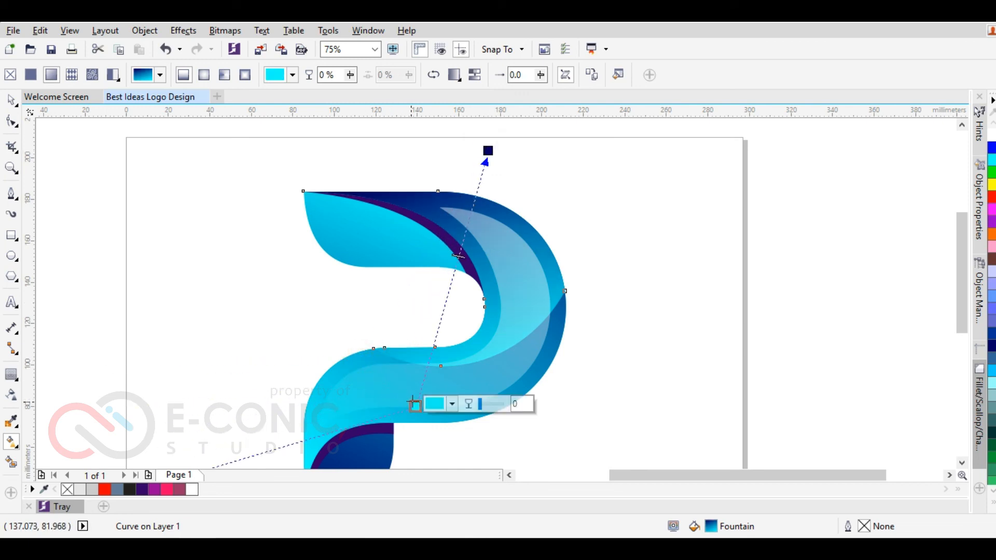
Fine-tune the overlay's gradient direction, keeping navy above the bowl and moving cyan to the band's lower edge beside the foot.
click(488, 149)
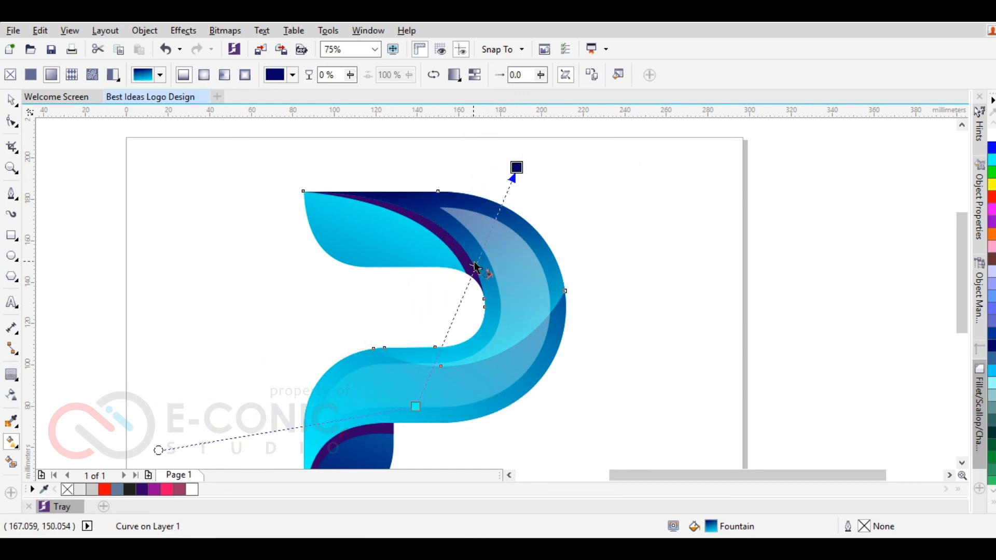
drag(517, 166, 473, 154)
drag(416, 406, 377, 423)
drag(473, 154, 488, 152)
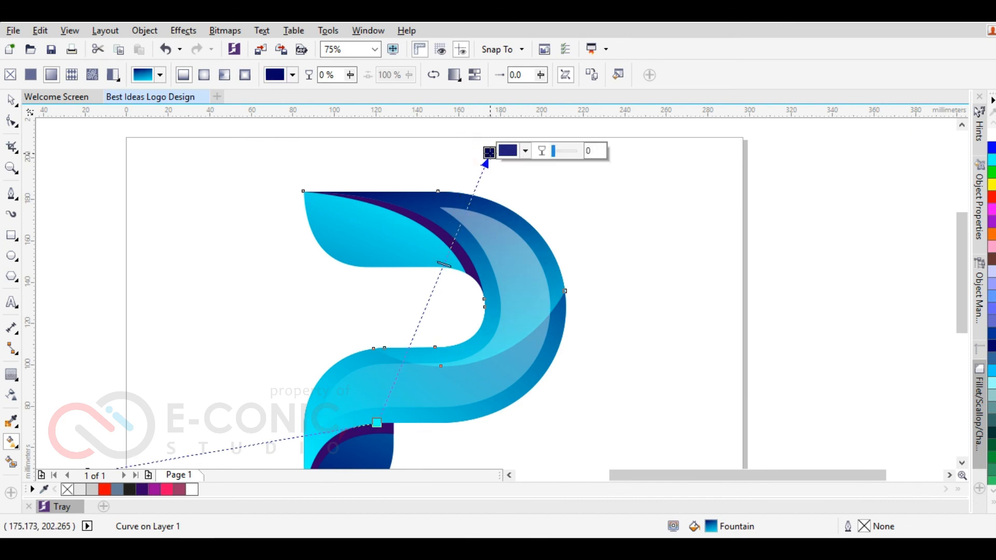
click(11, 100)
click(200, 199)
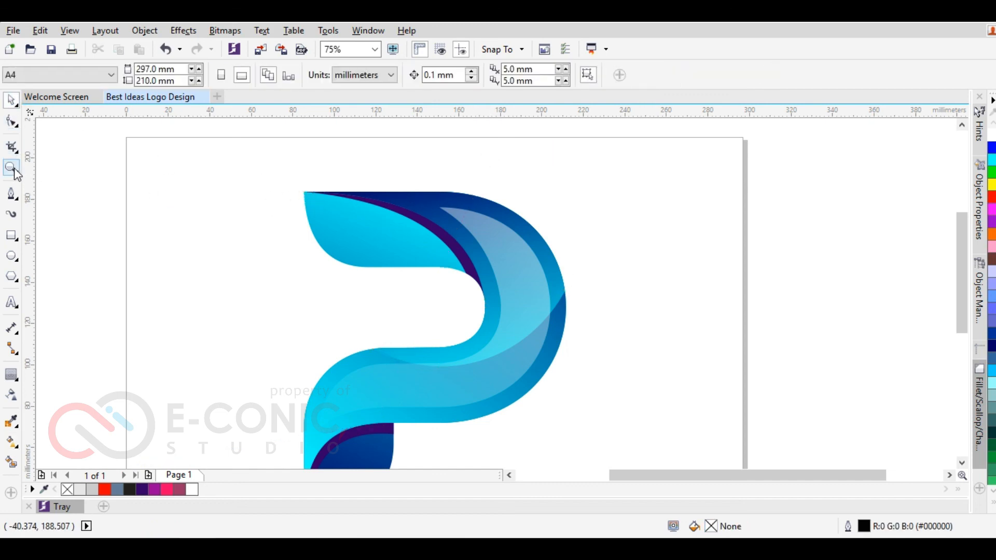
click(11, 167)
drag(256, 182, 606, 440)
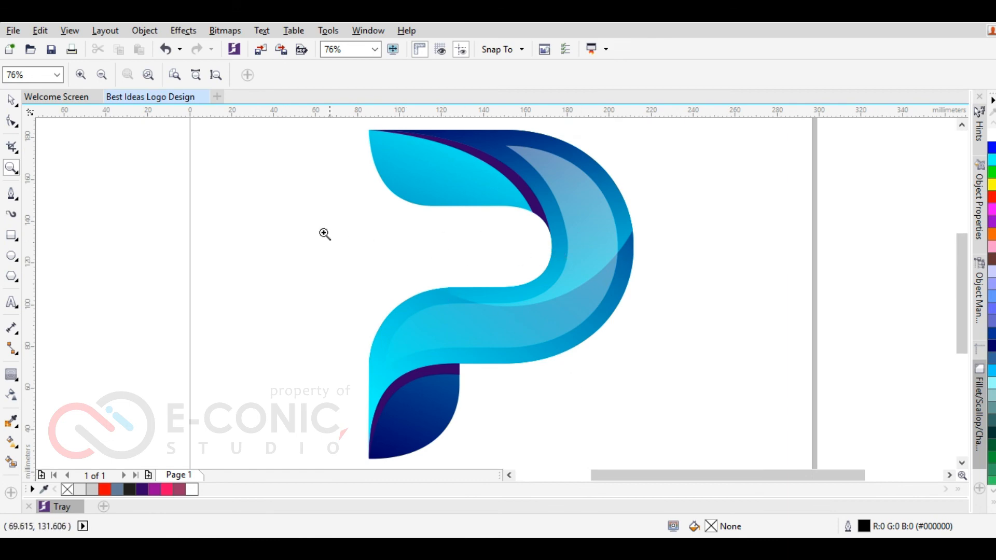
click(10, 99)
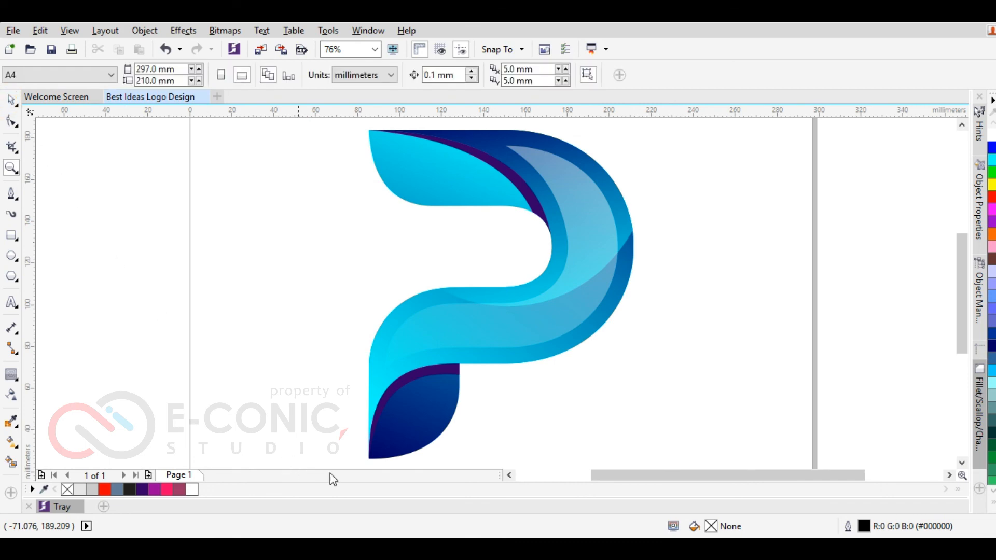